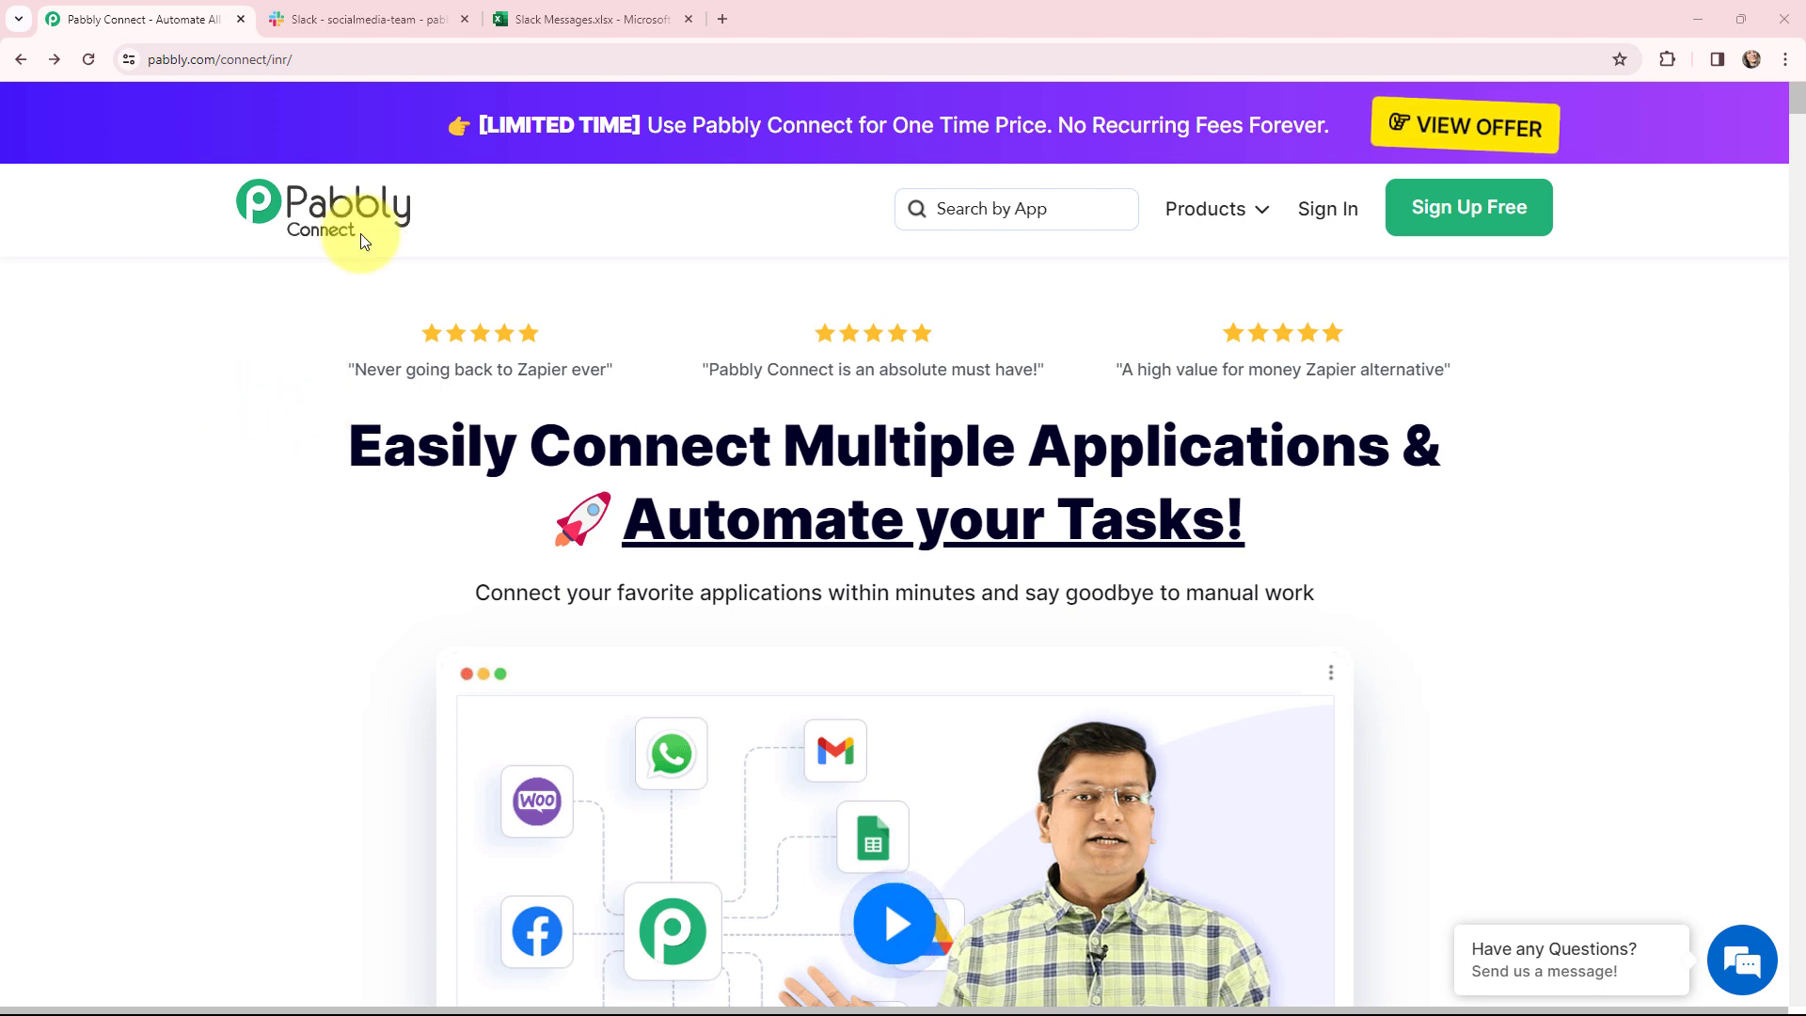
- Review the socialmedia-team channel in Slack and the Slack Messages workbook in Excel
left_click(367, 19)
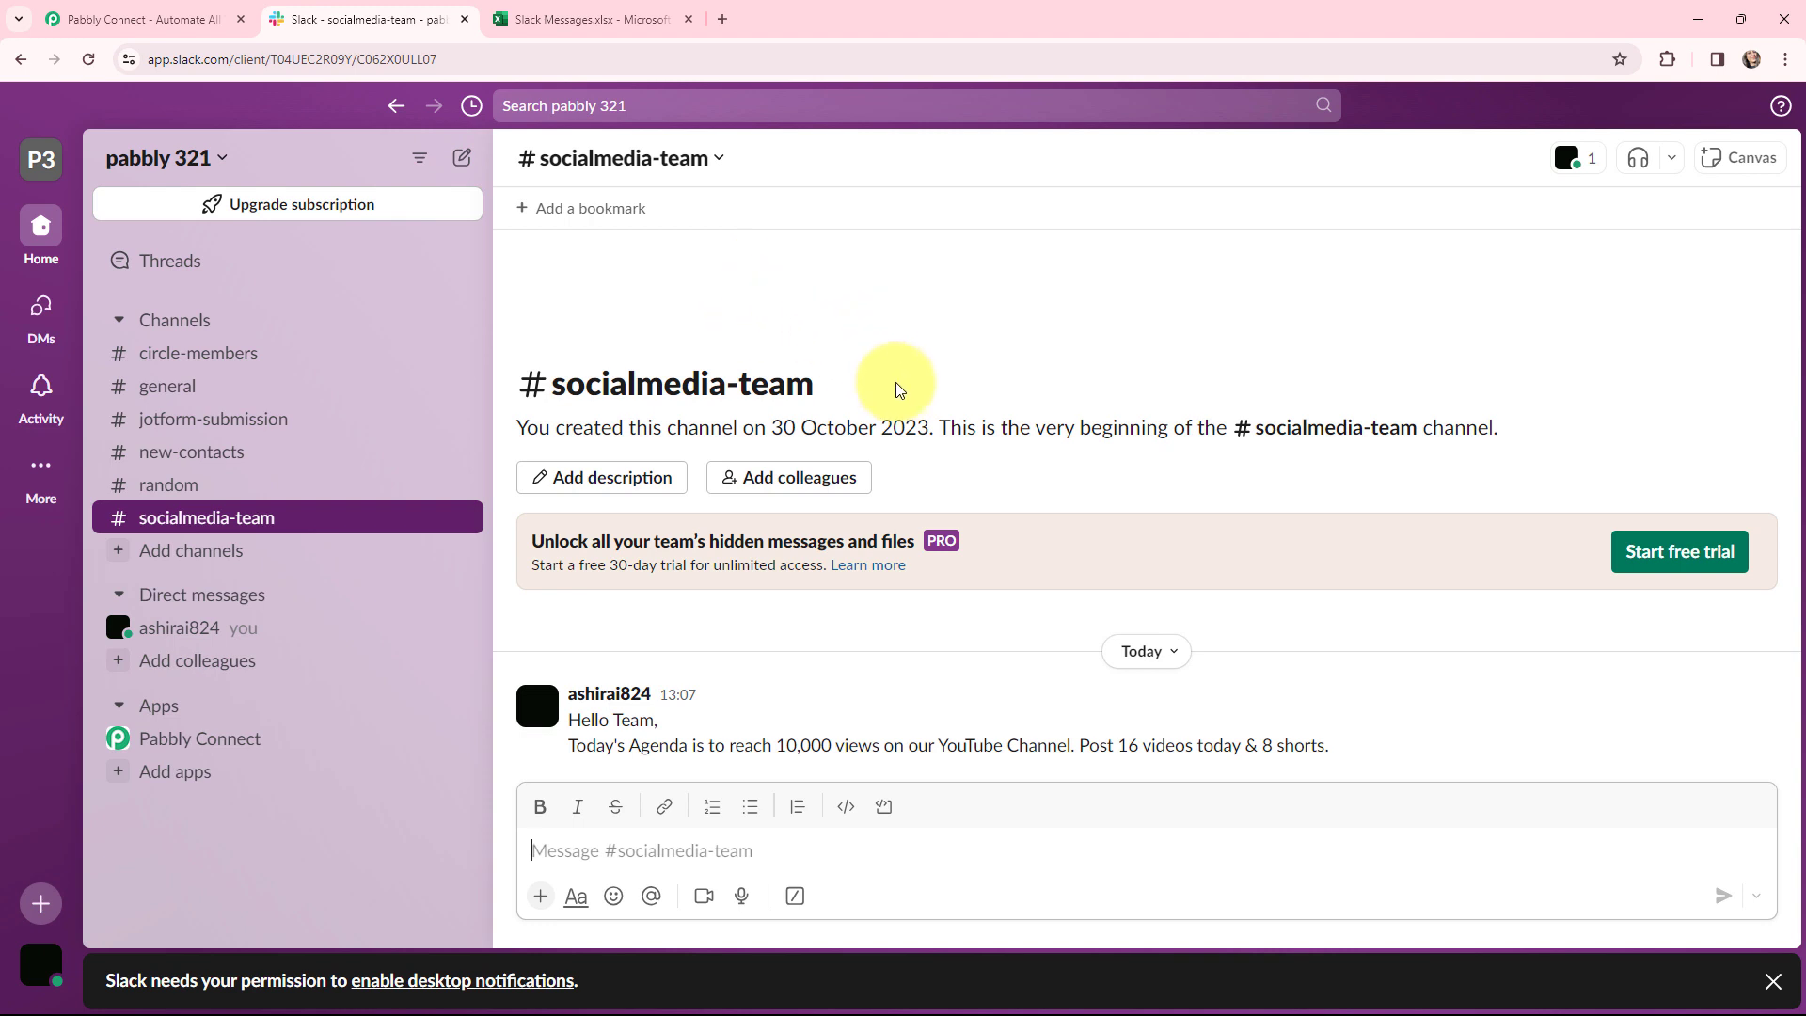
left_click(573, 19)
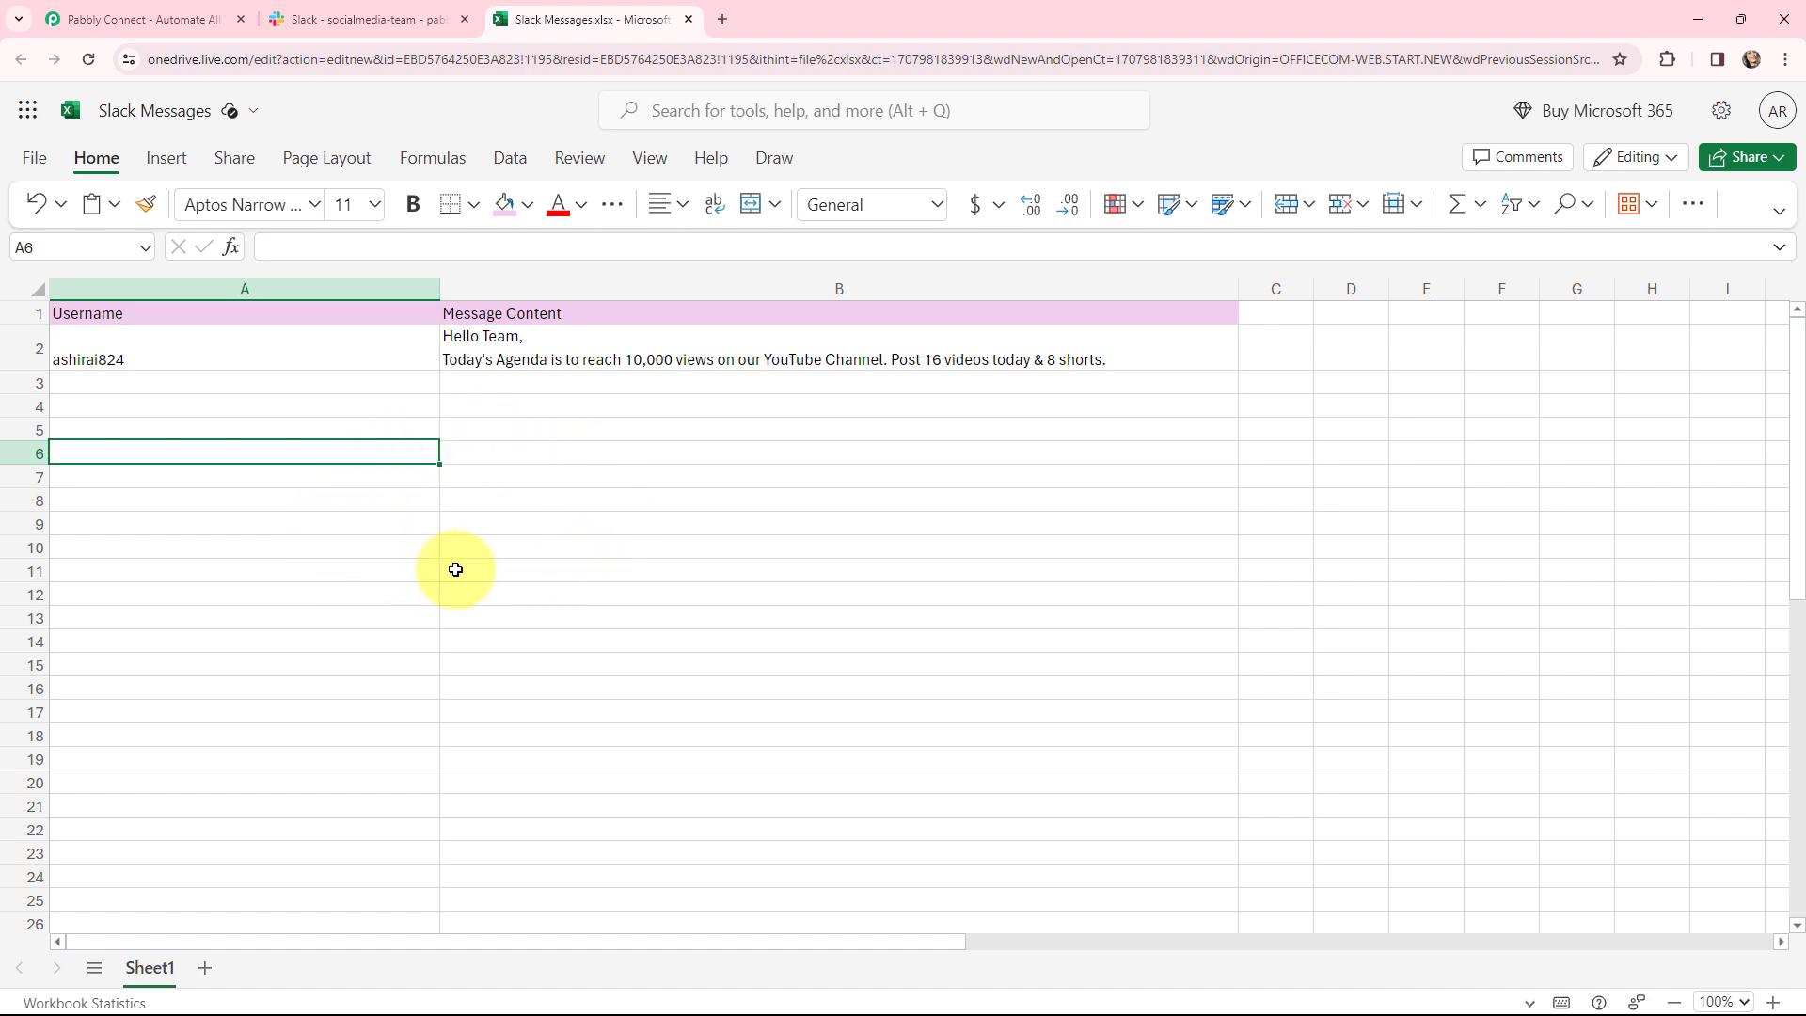
- Switch to the Pabbly website, sign in and open the Pabbly Connect dashboard
left_click(146, 19)
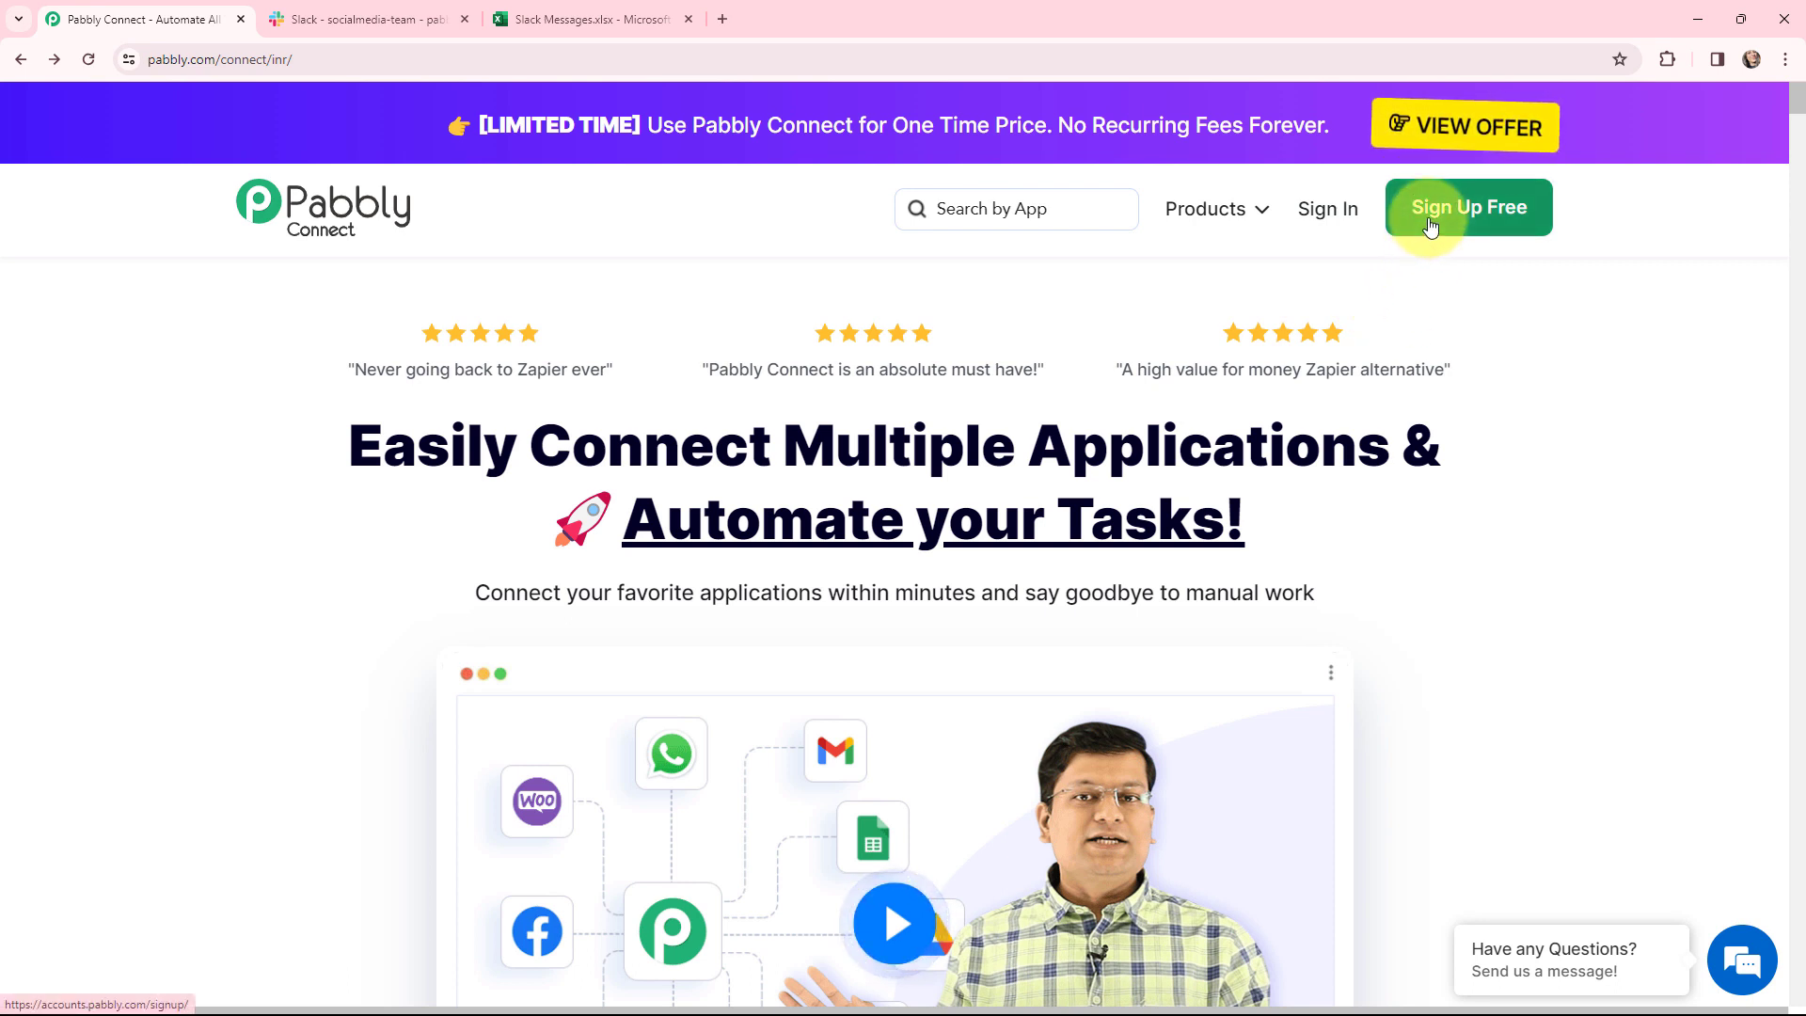
left_click(1327, 210)
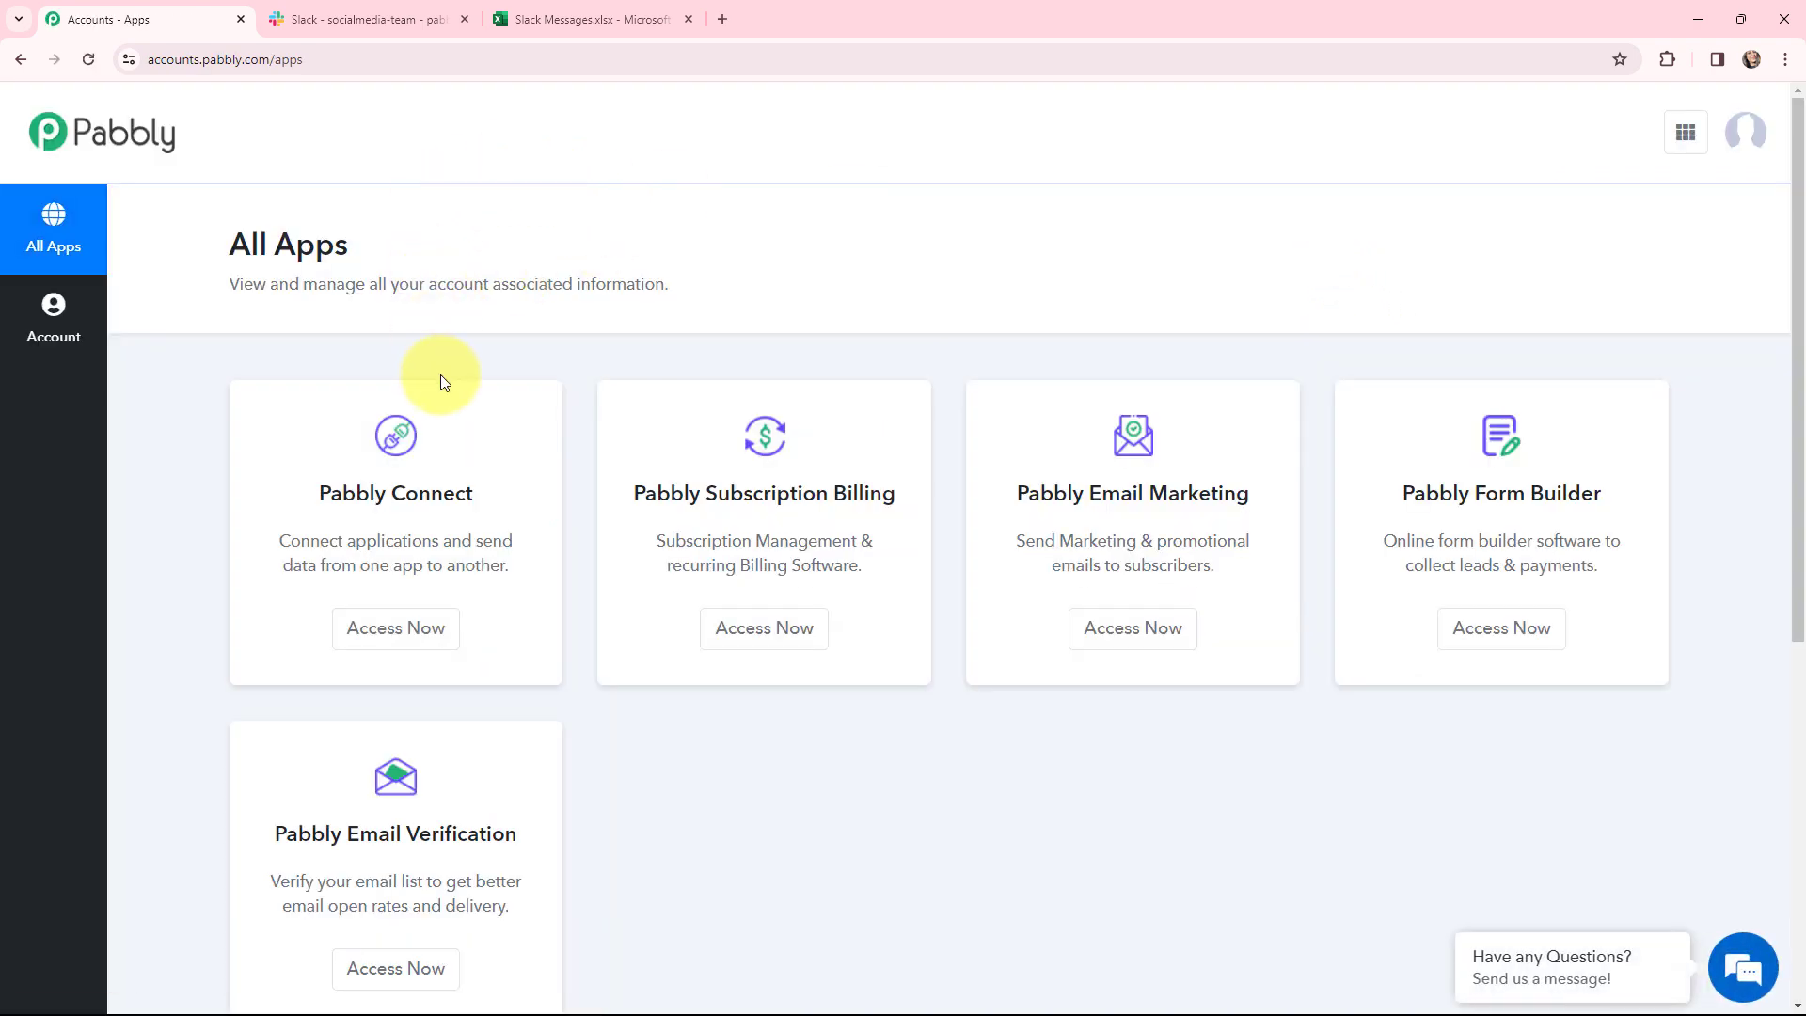
left_click(381, 635)
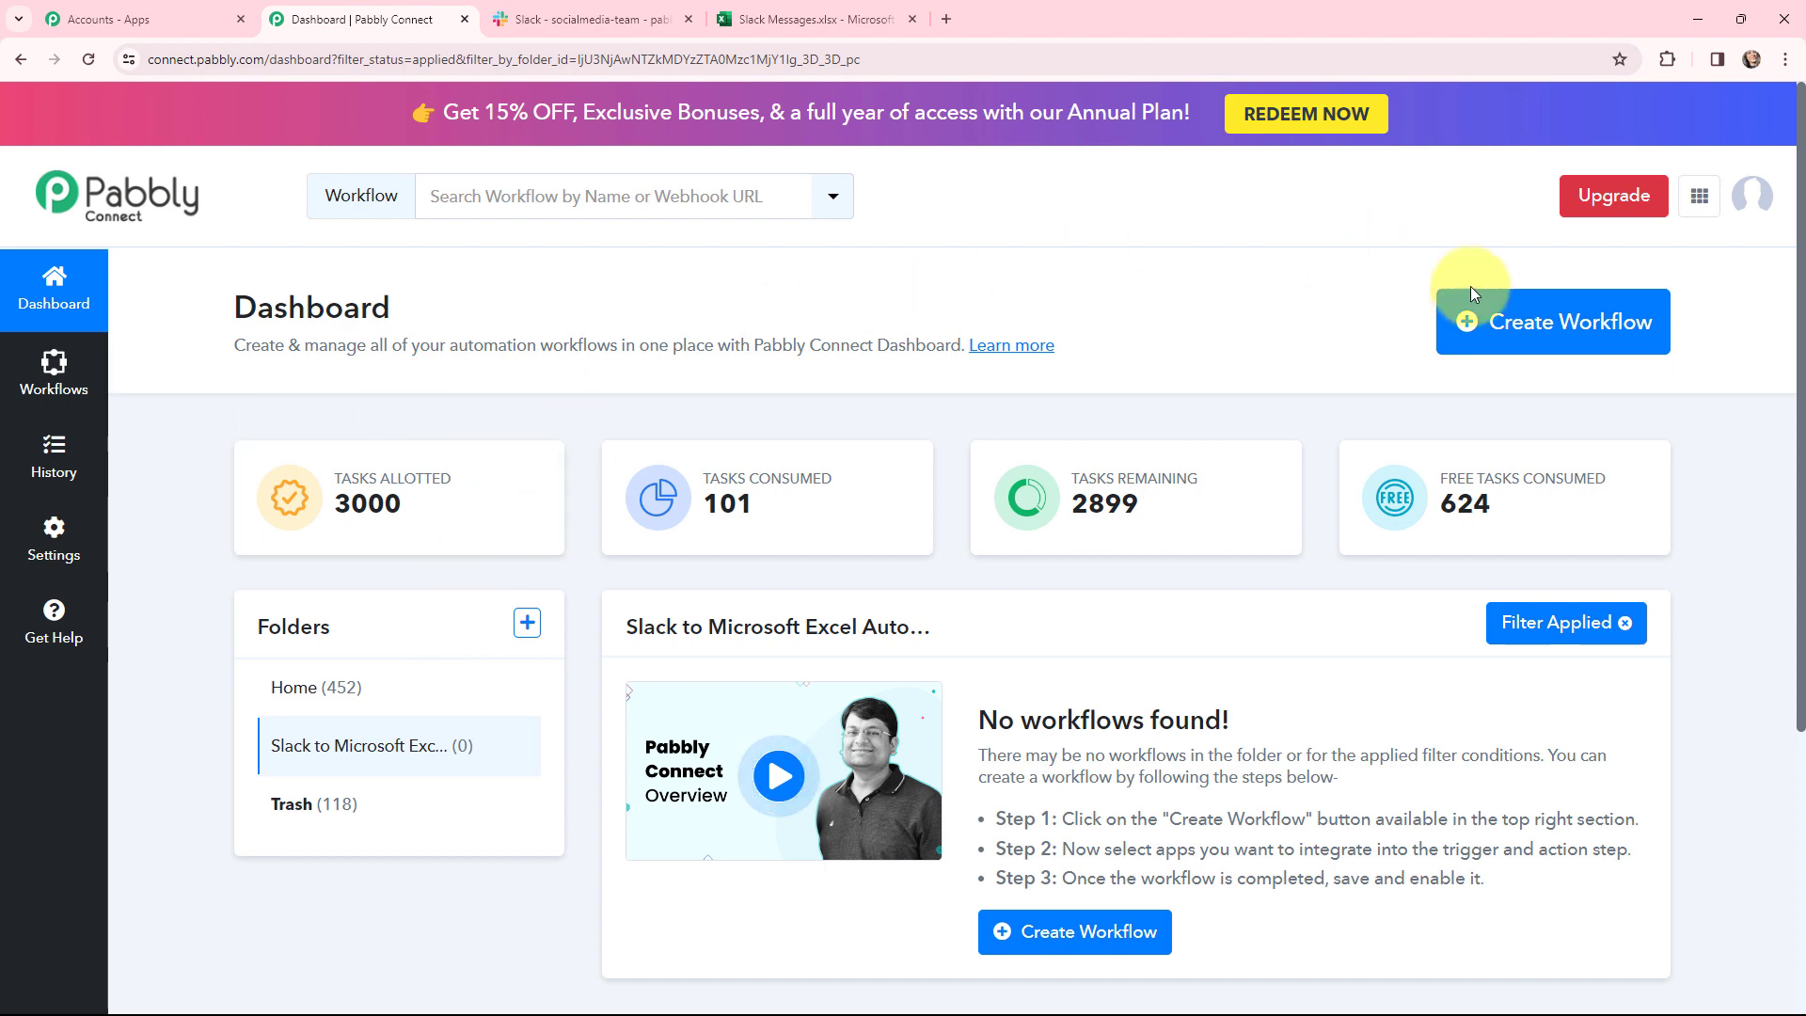
- Create a workflow named "Add New Slack Channel Messages in Microsoft Excel Spreadsheet" in the Slack to Microsoft Excel Automation folder
left_click(1487, 317)
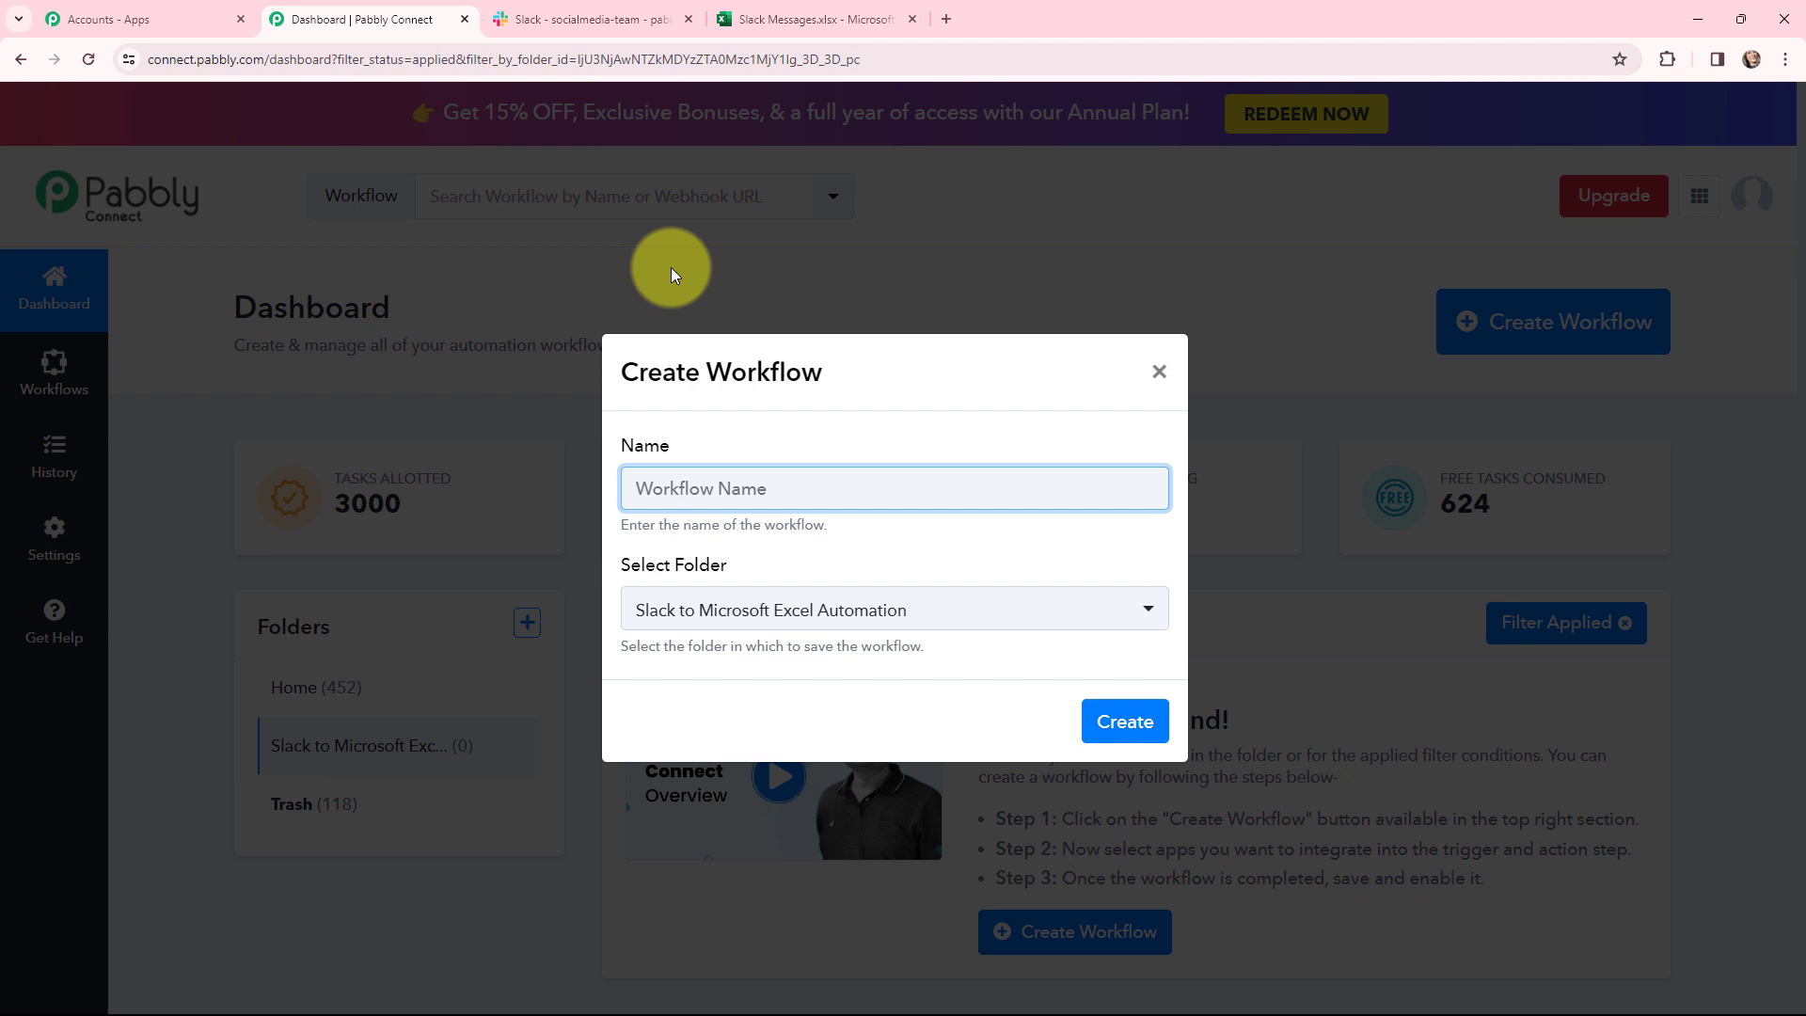
type("Add New Slack Channel Messages in Microsoft Excel Spreadsheet")
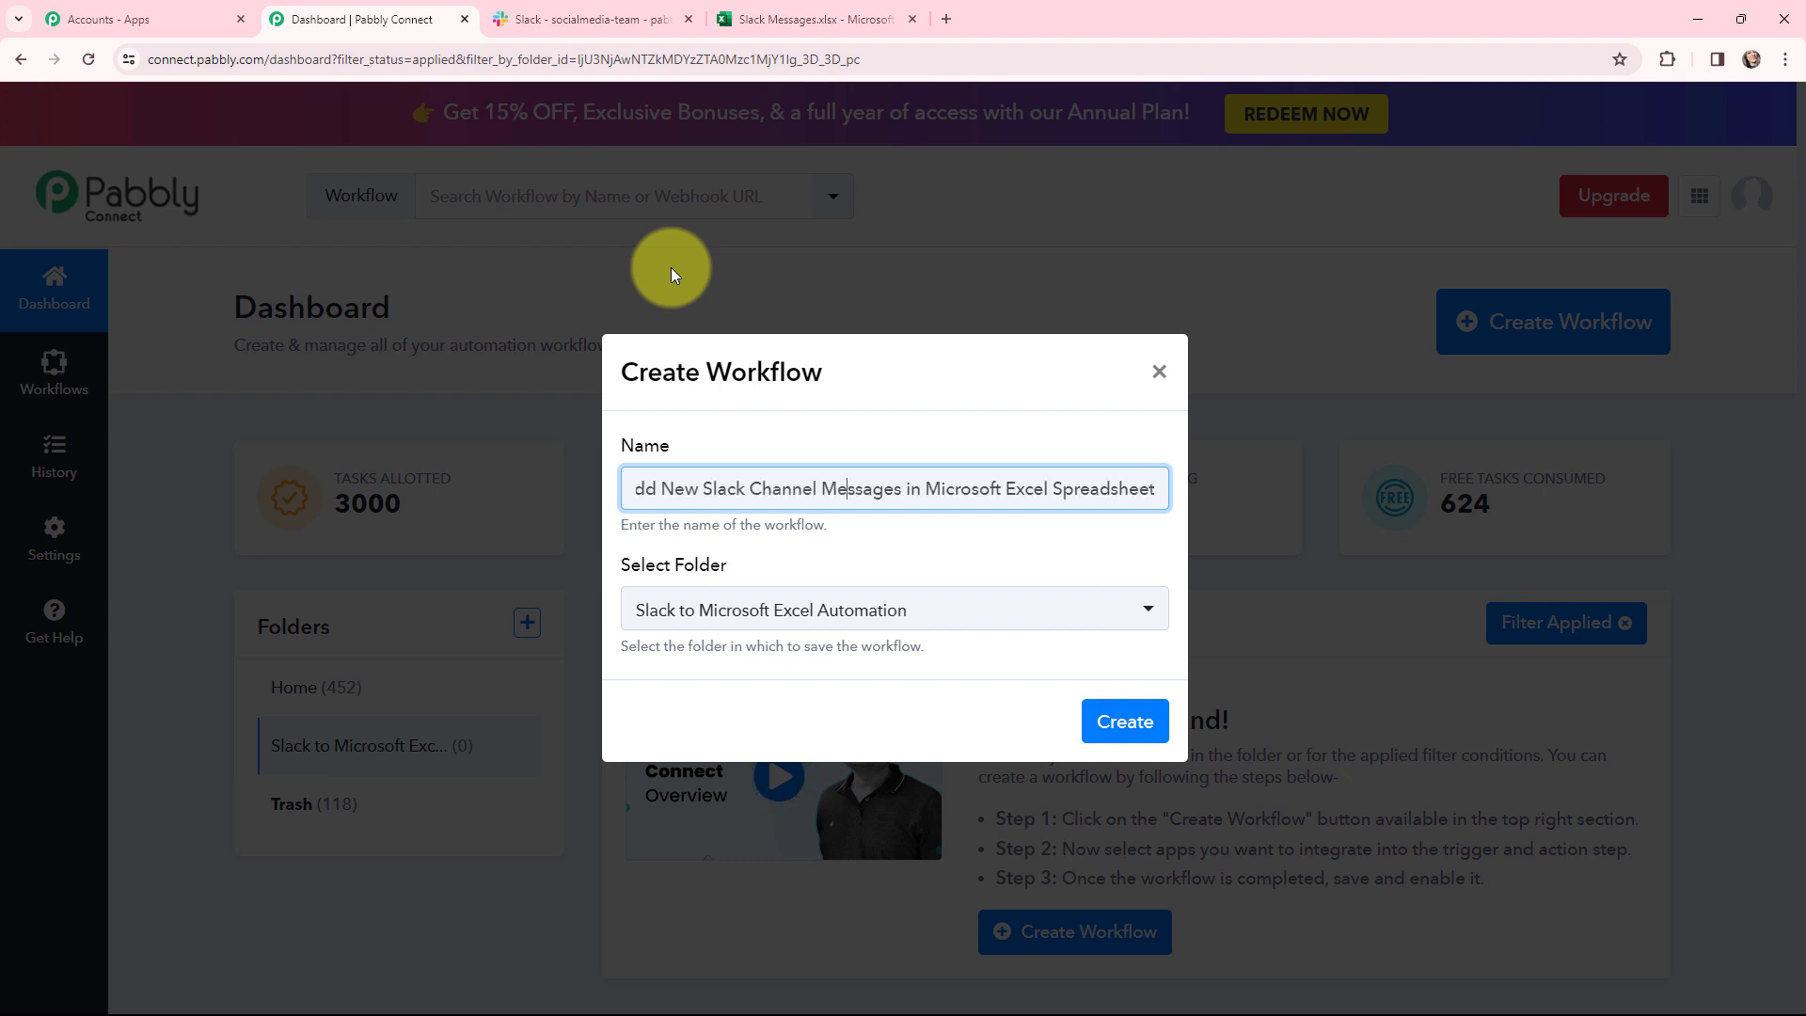
key("Home")
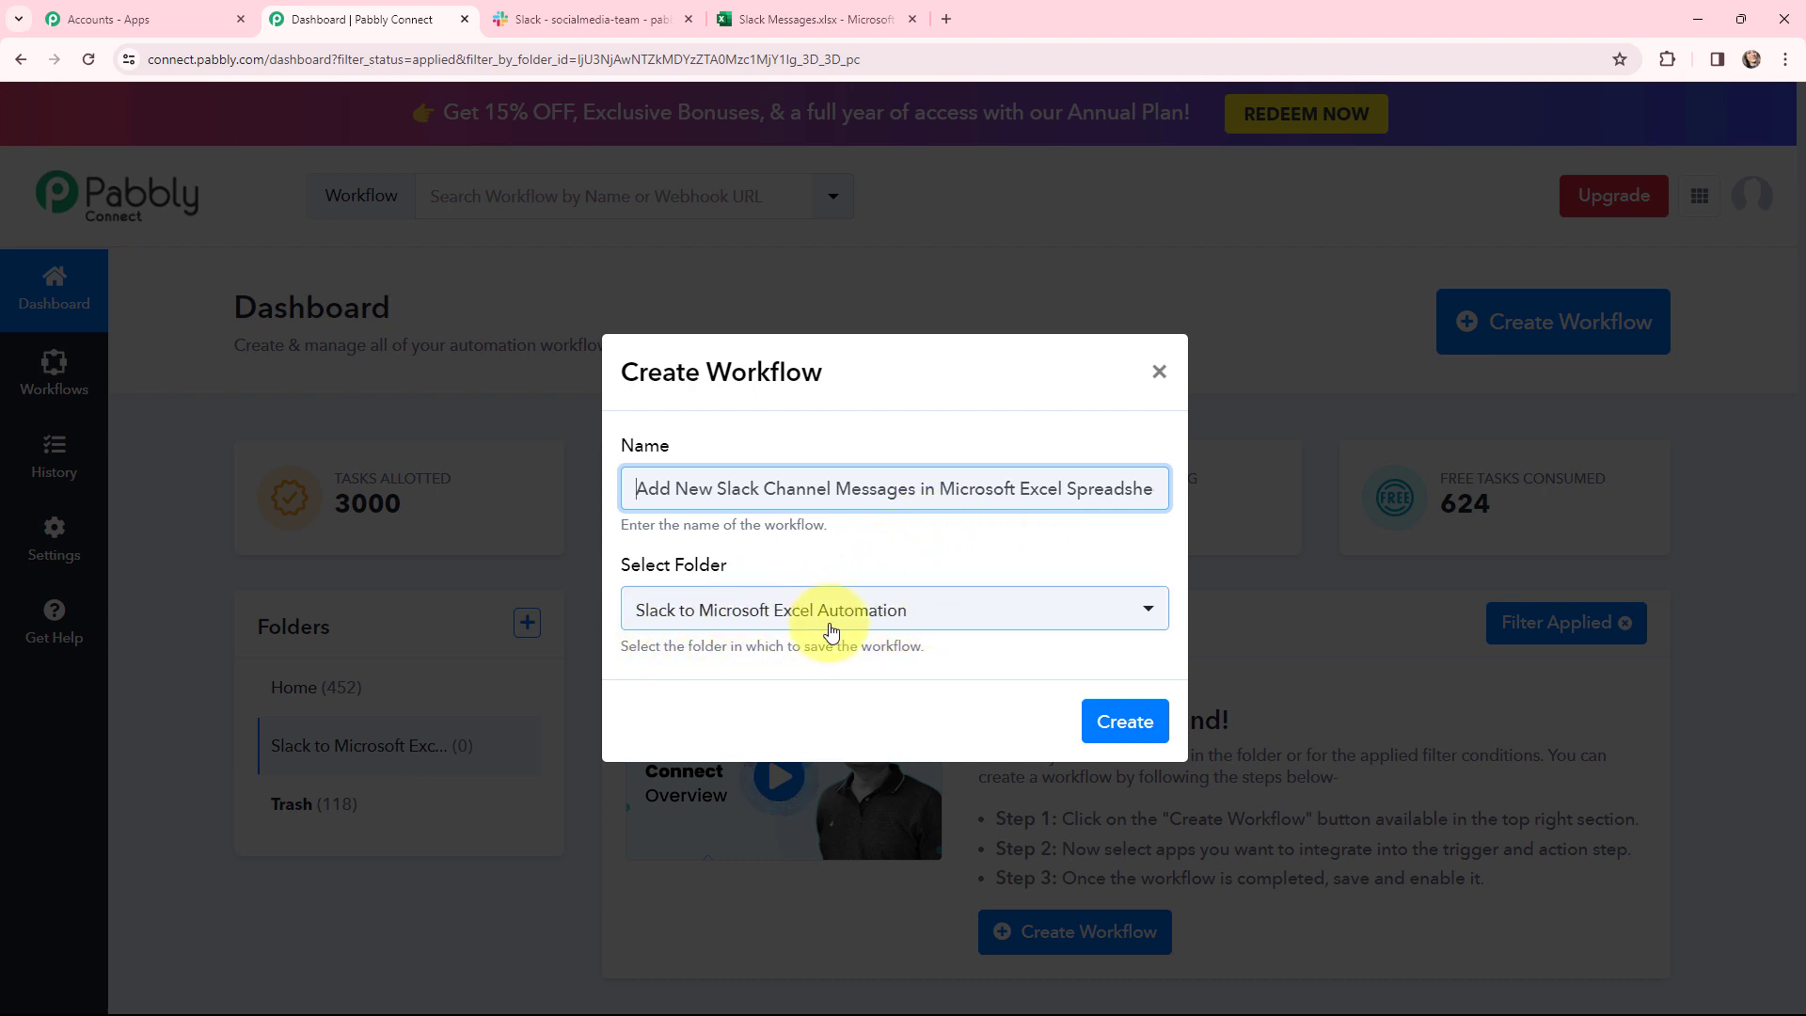
left_click(1119, 722)
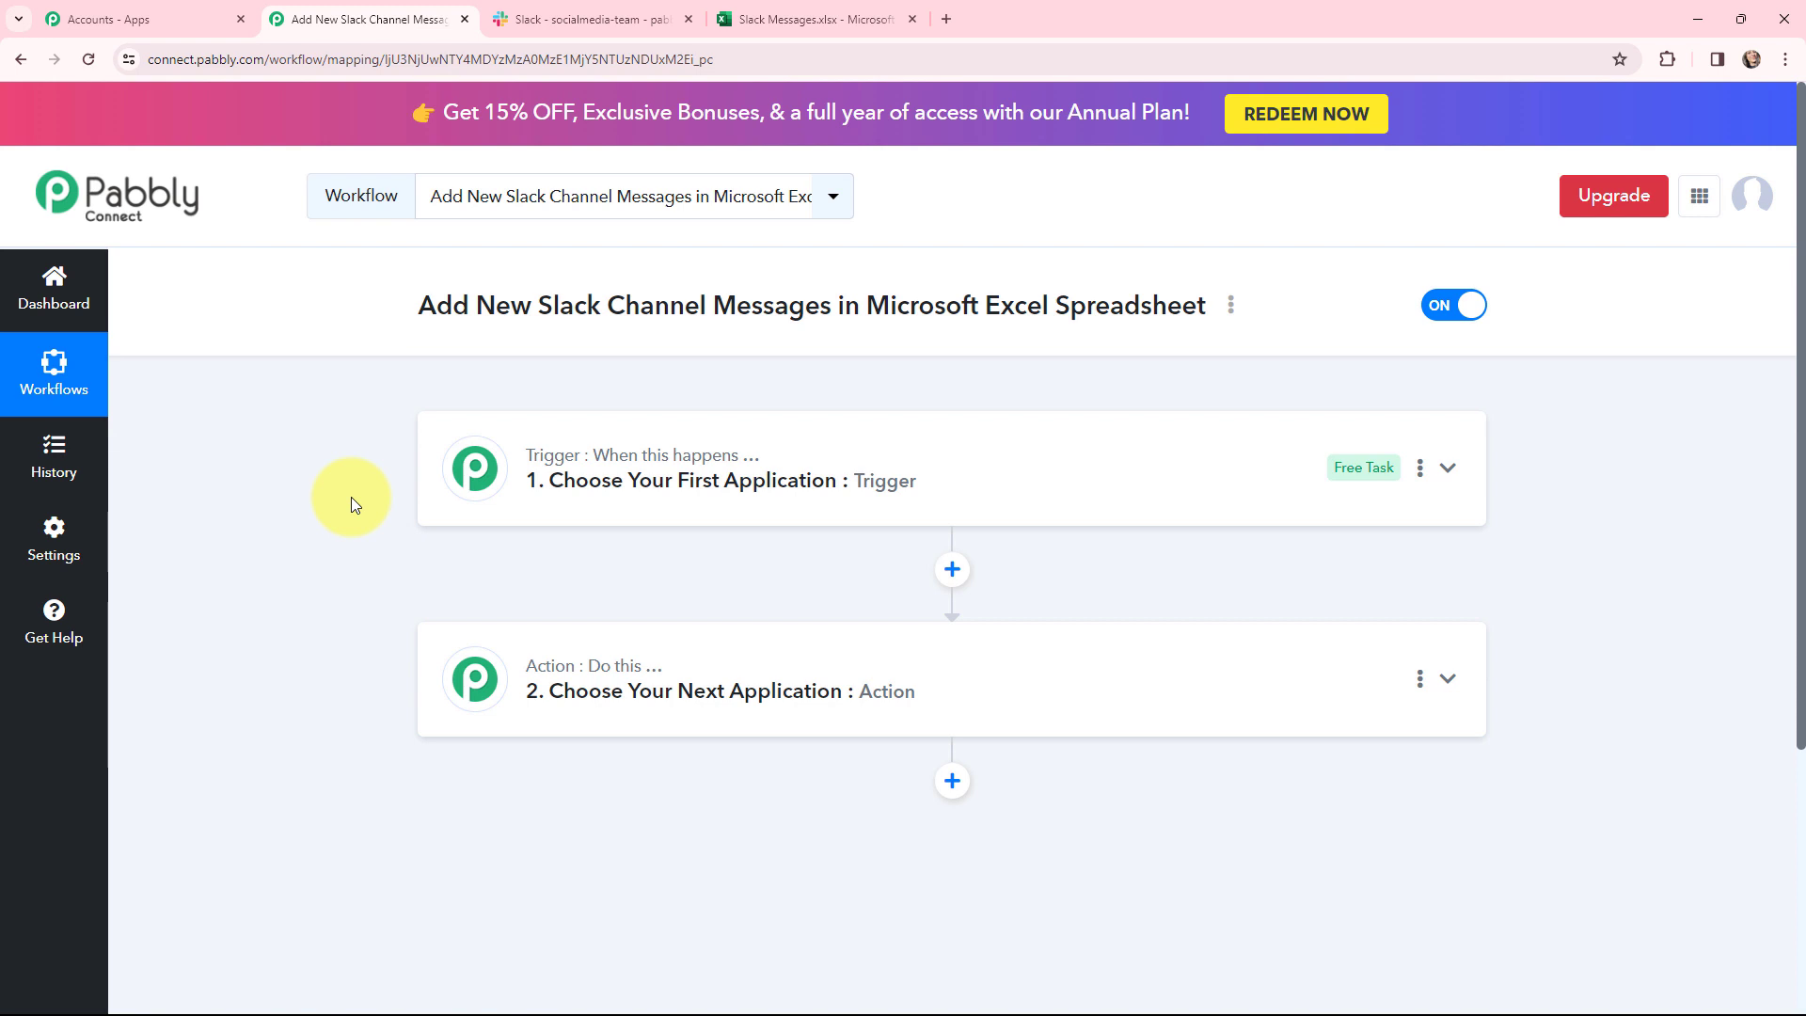
- Set the workflow's trigger application to Slack with New Message as the trigger event
mouse_move(630, 468)
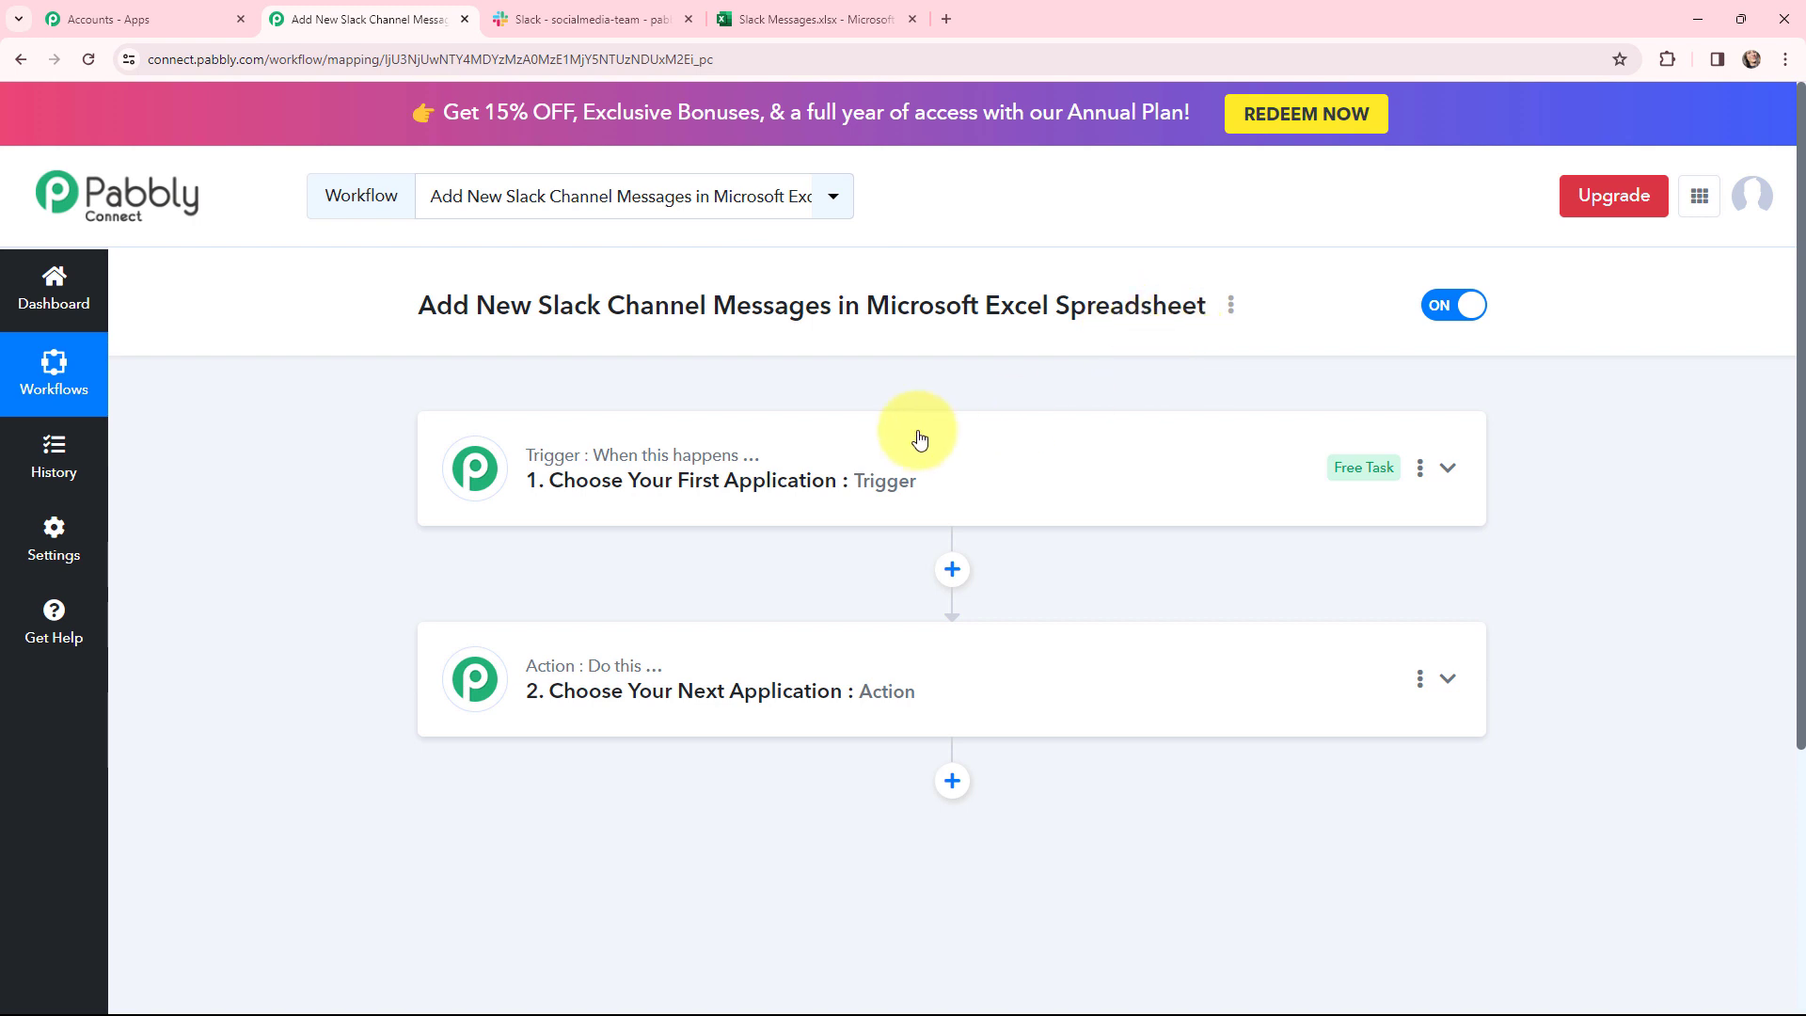
left_click(465, 460)
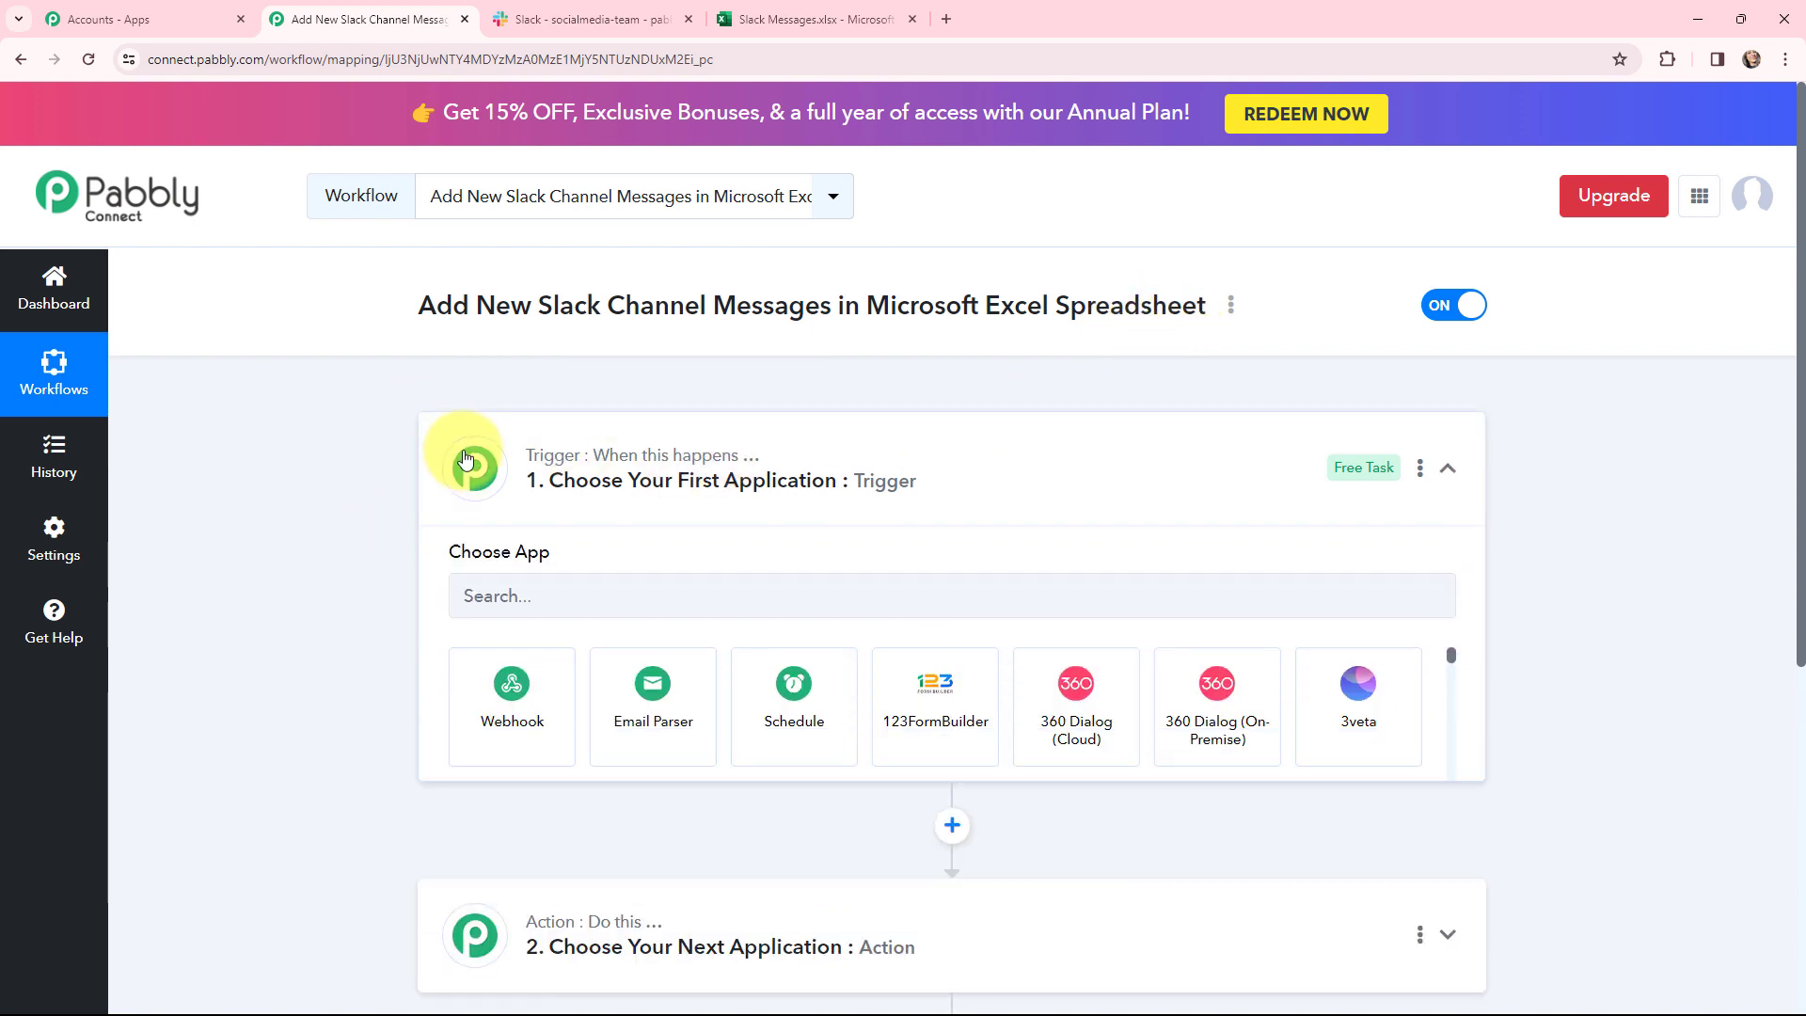
left_click(568, 595)
type("slack")
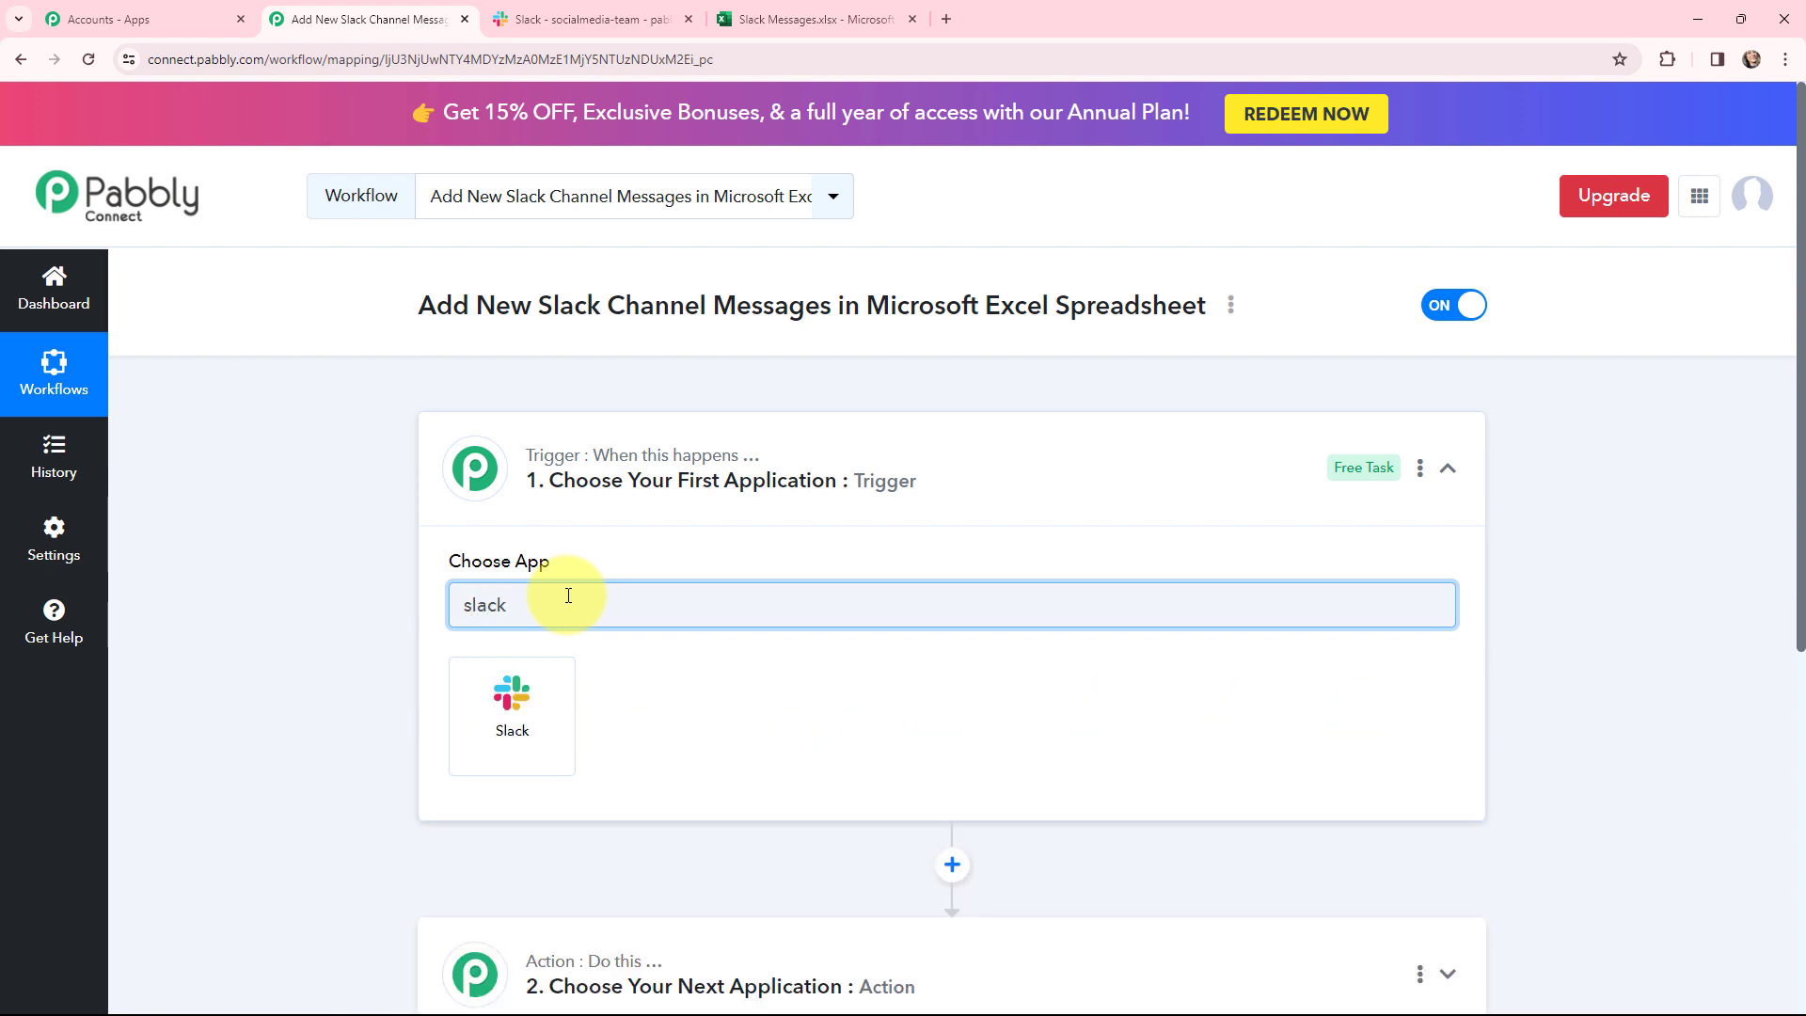
left_click(536, 684)
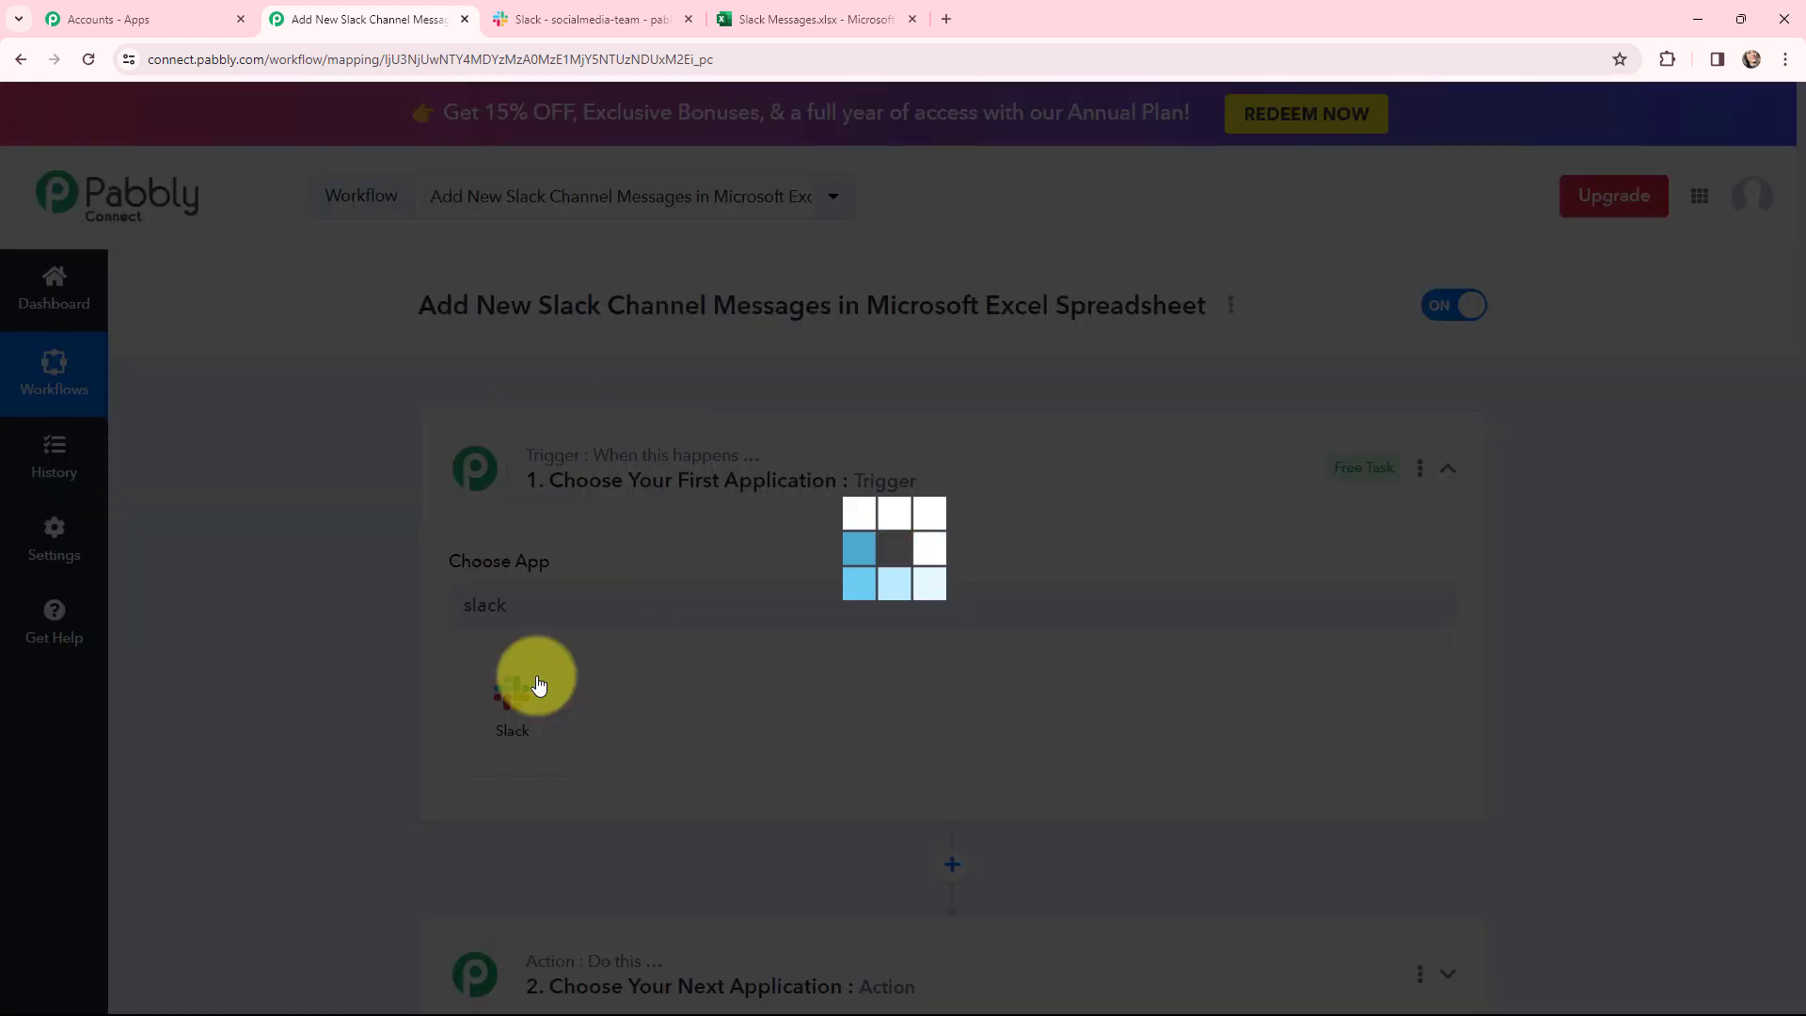
left_click(574, 706)
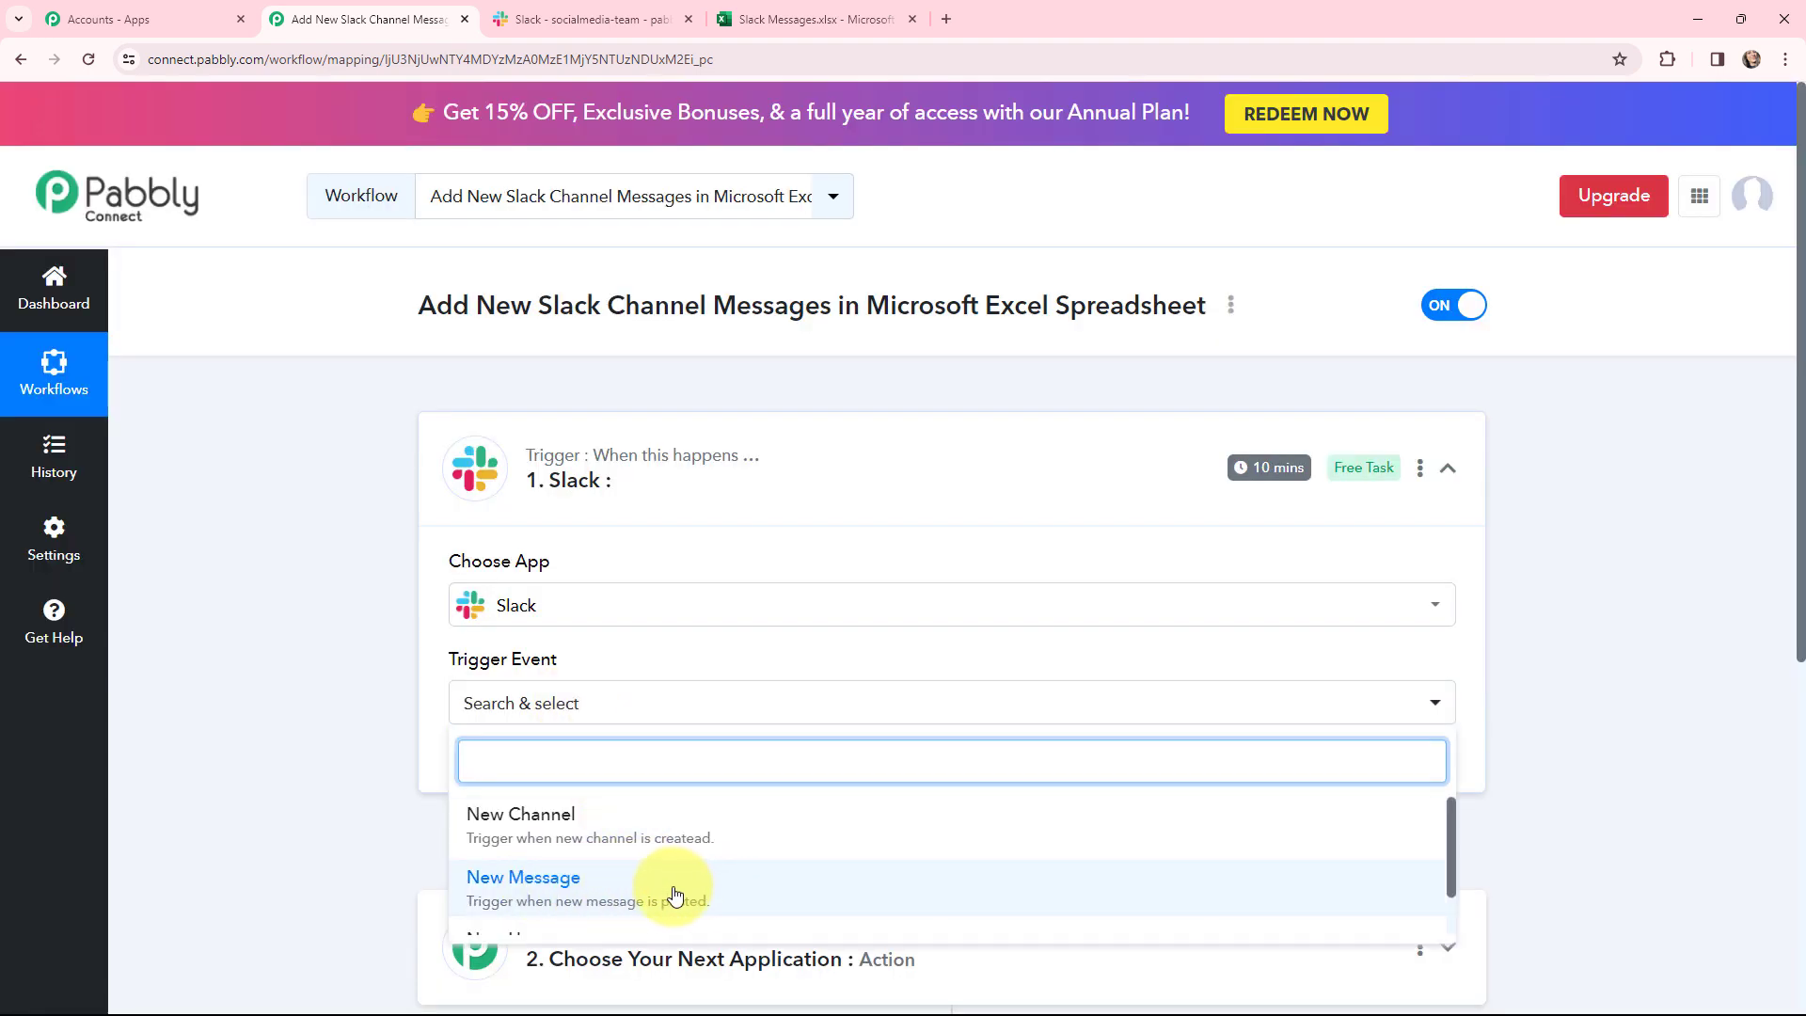
left_click(726, 896)
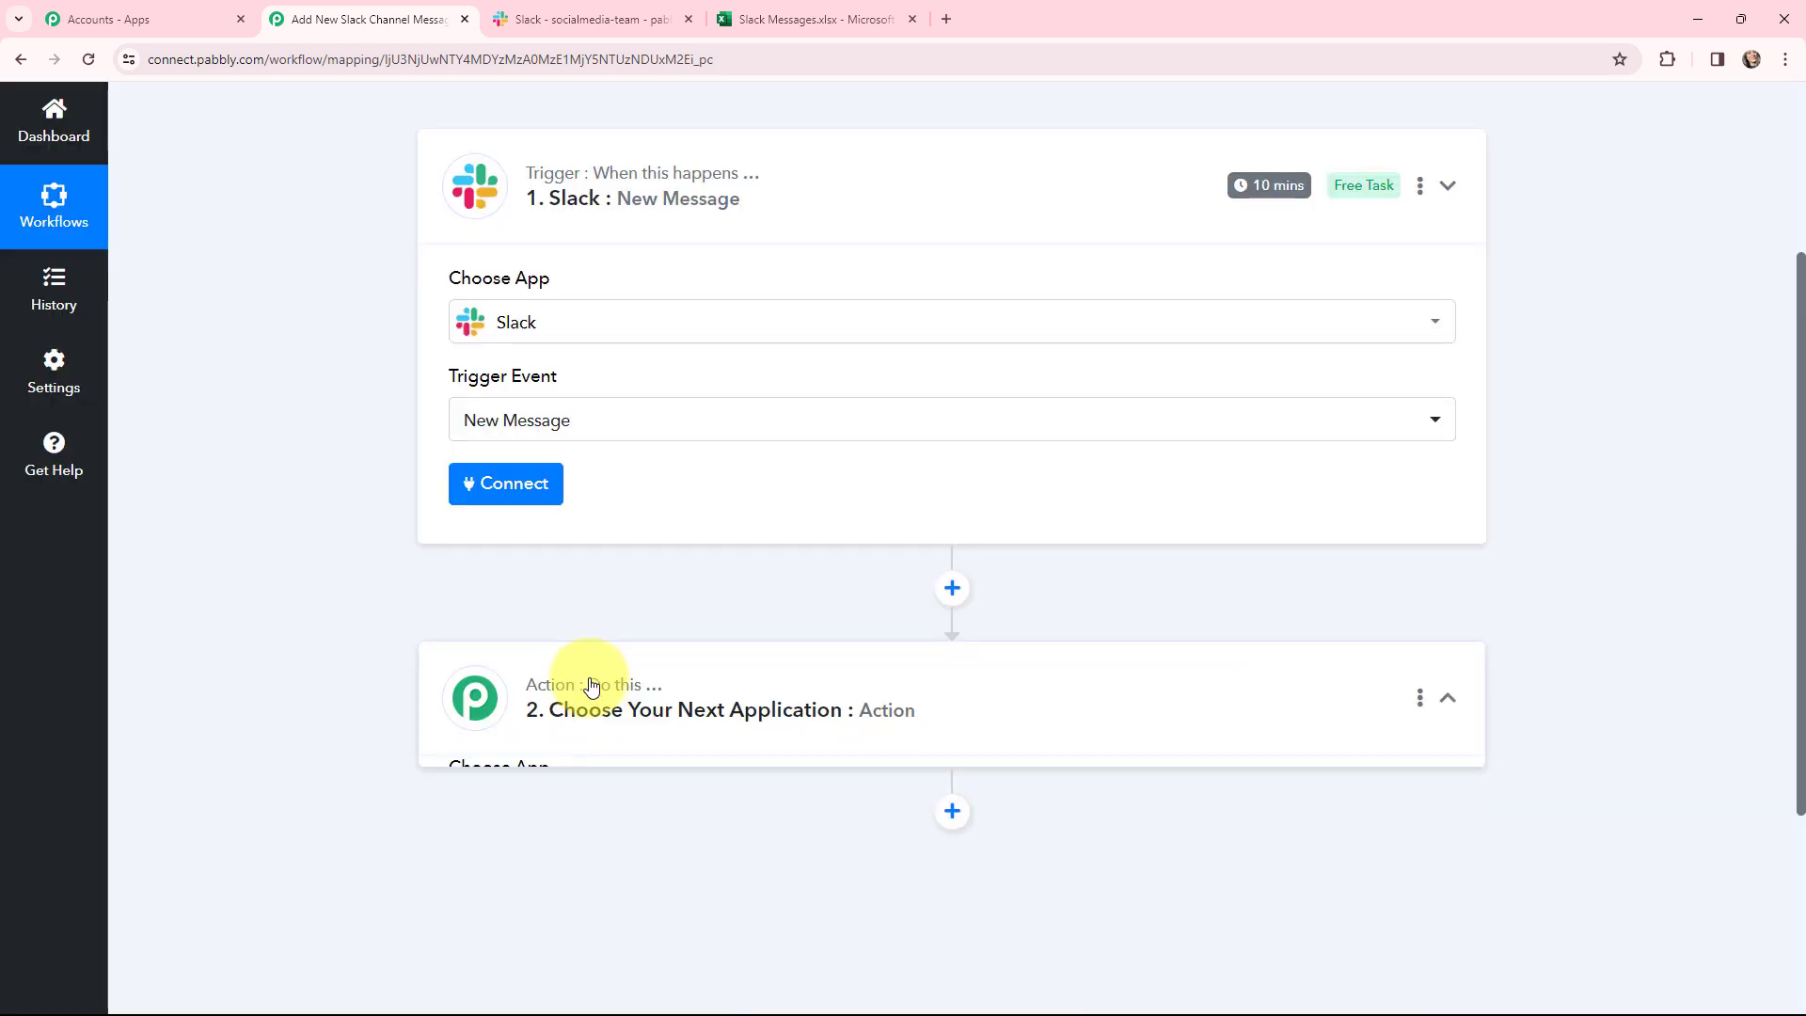
- Set the action application to Microsoft Excel with Add Row To Worksheet as the action event
left_click(588, 682)
left_click(674, 487)
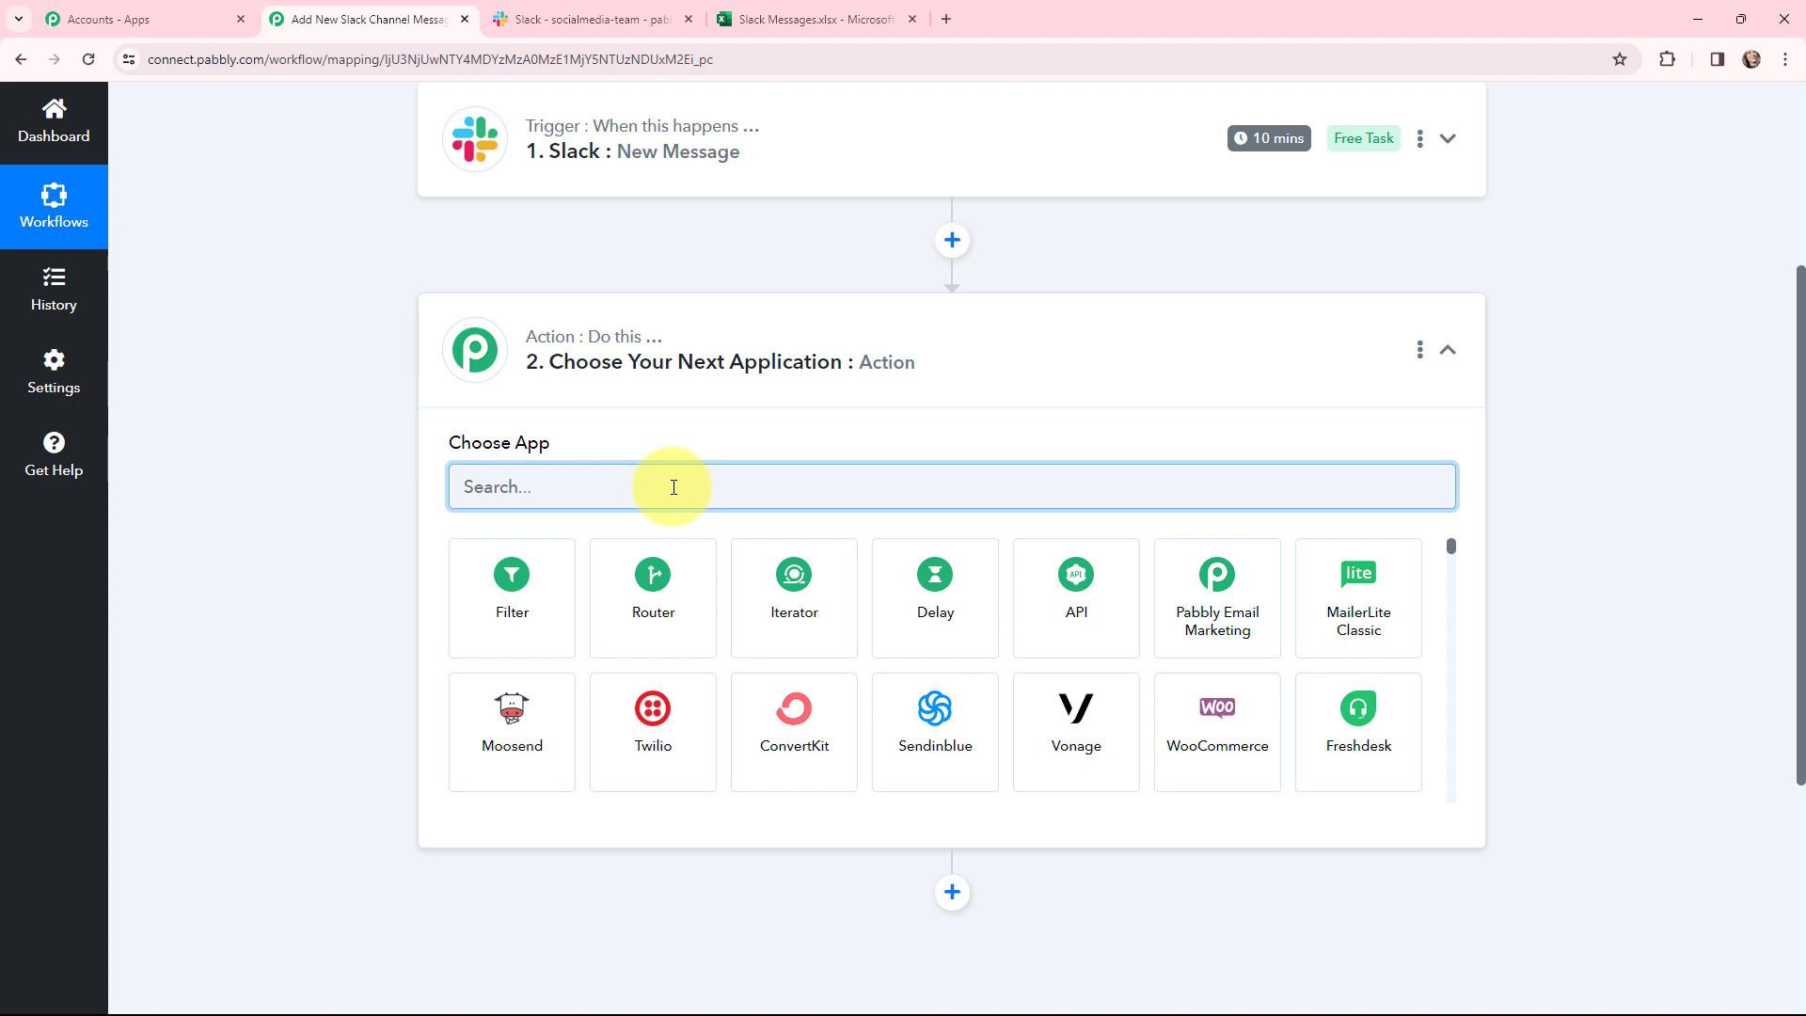
type("mi")
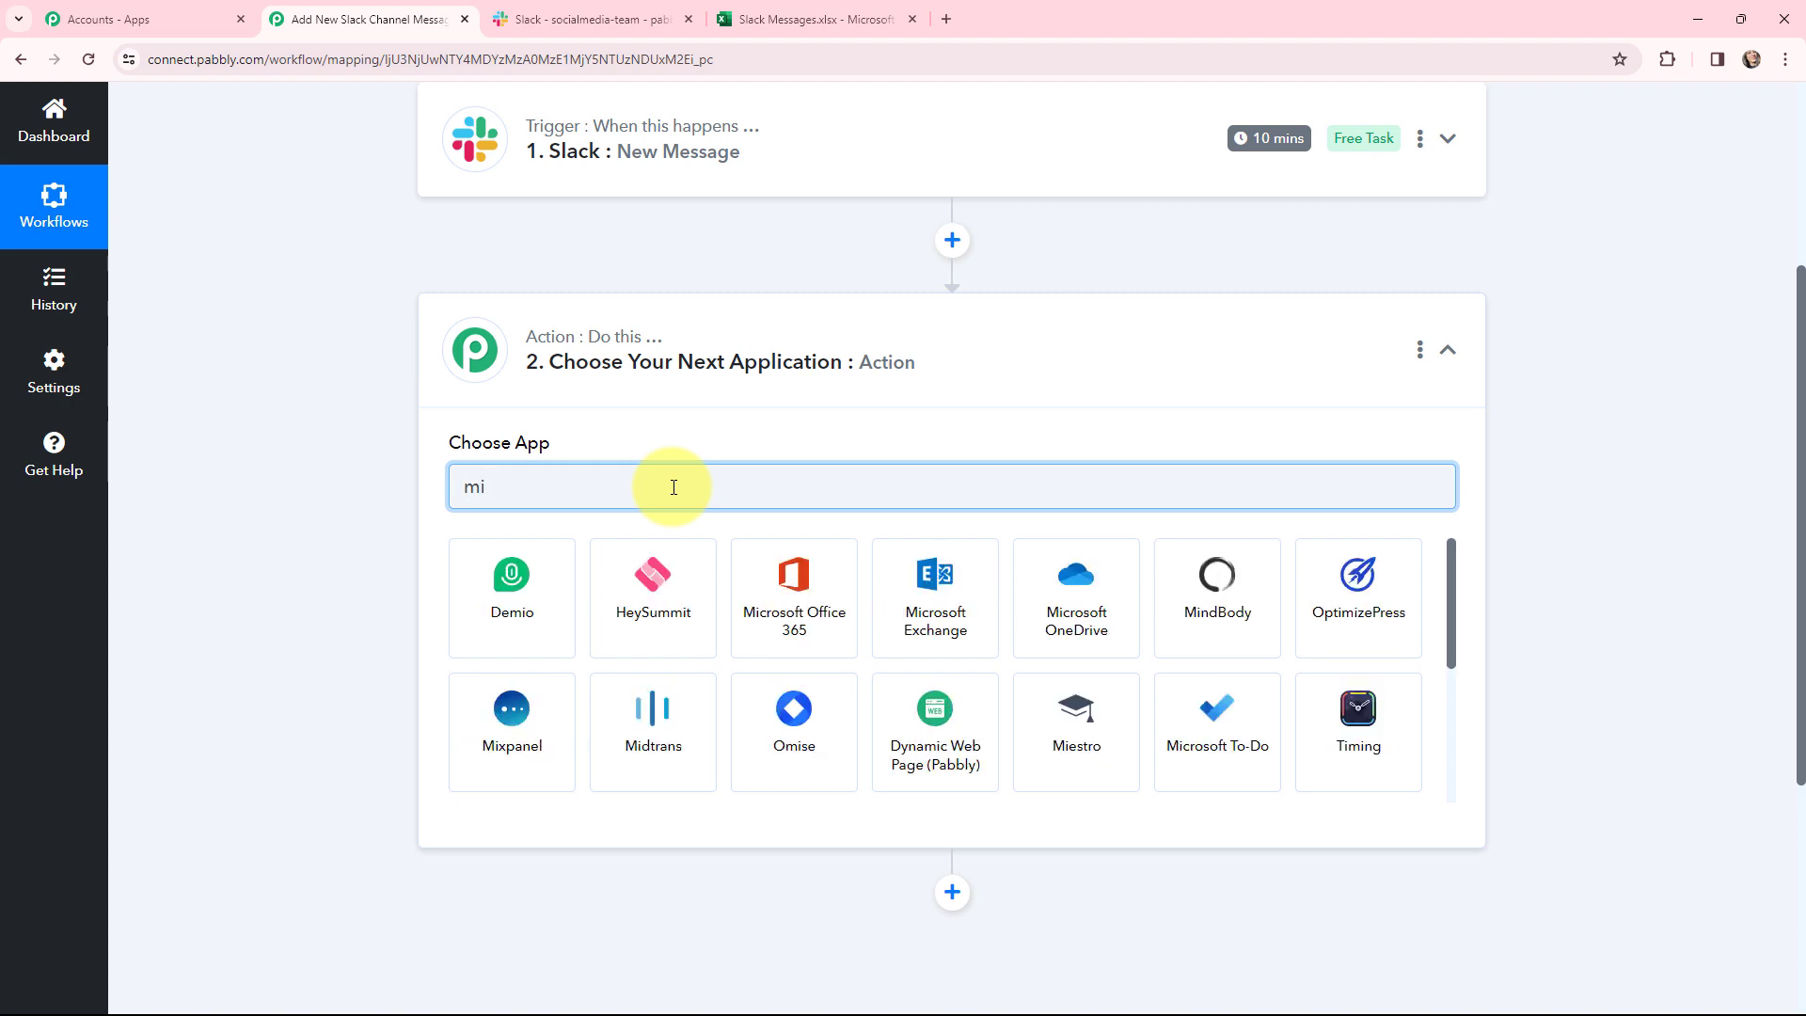
type("cros")
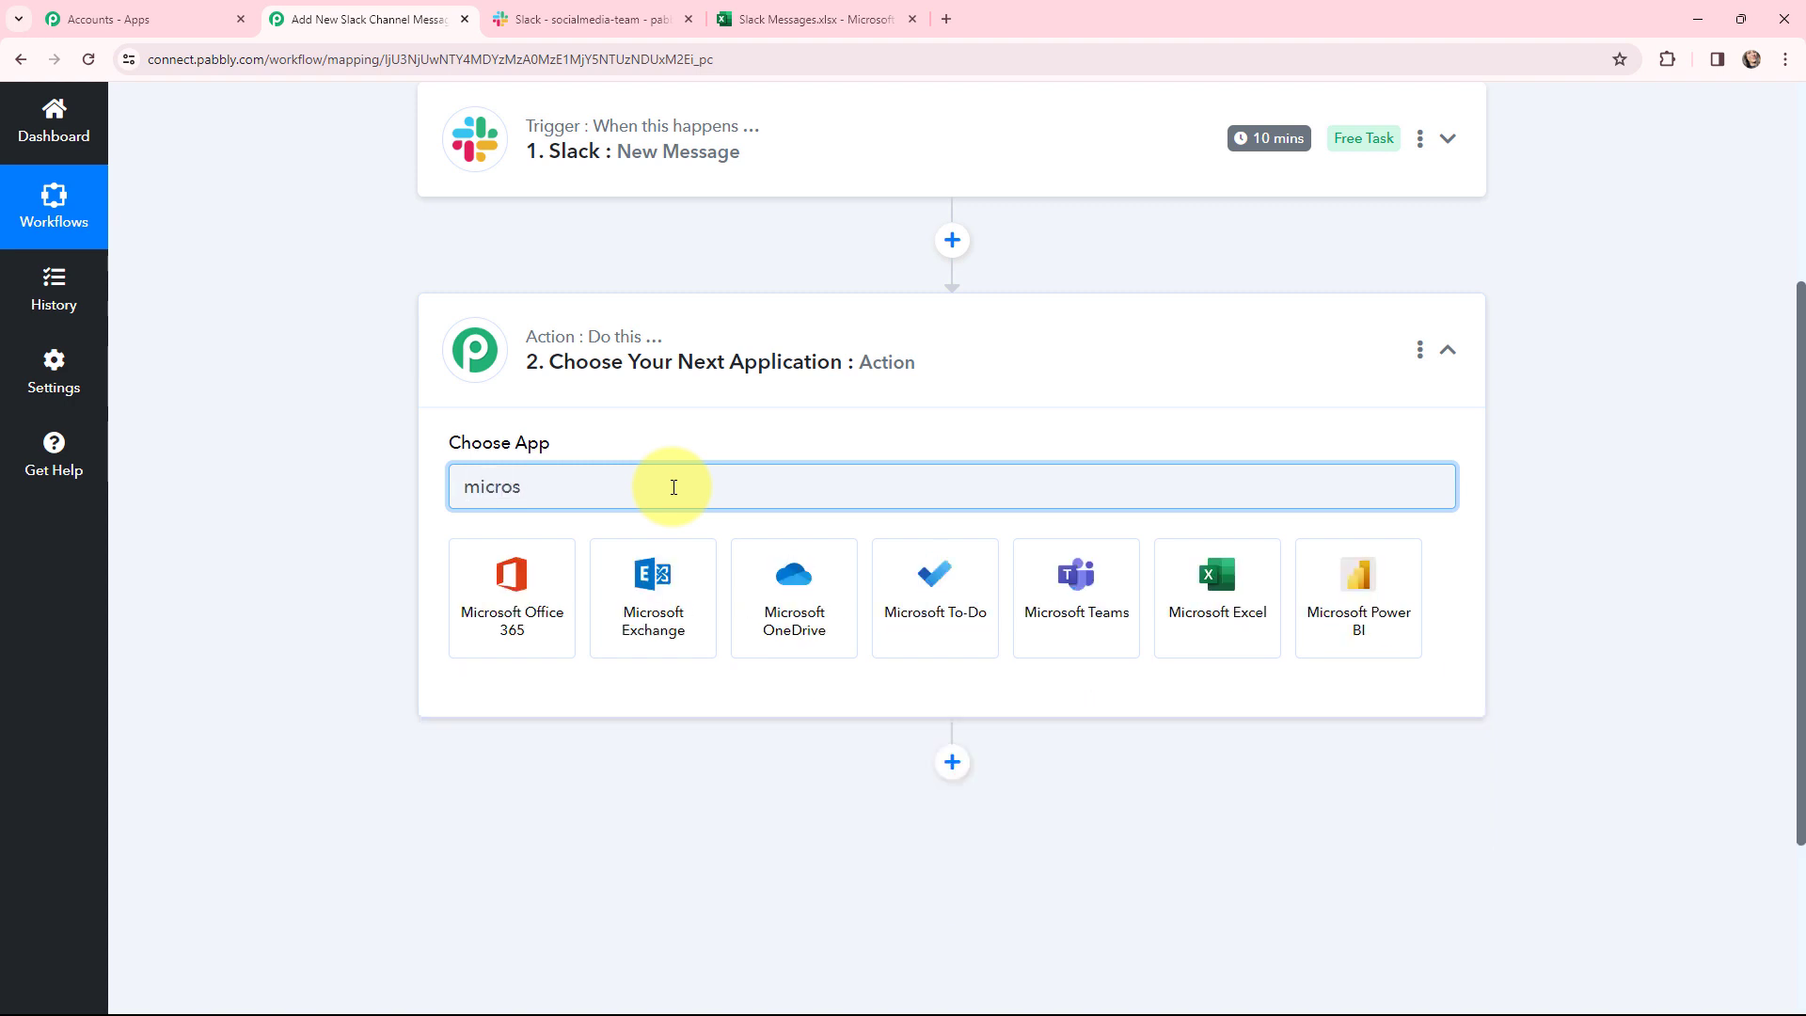
left_click(1210, 588)
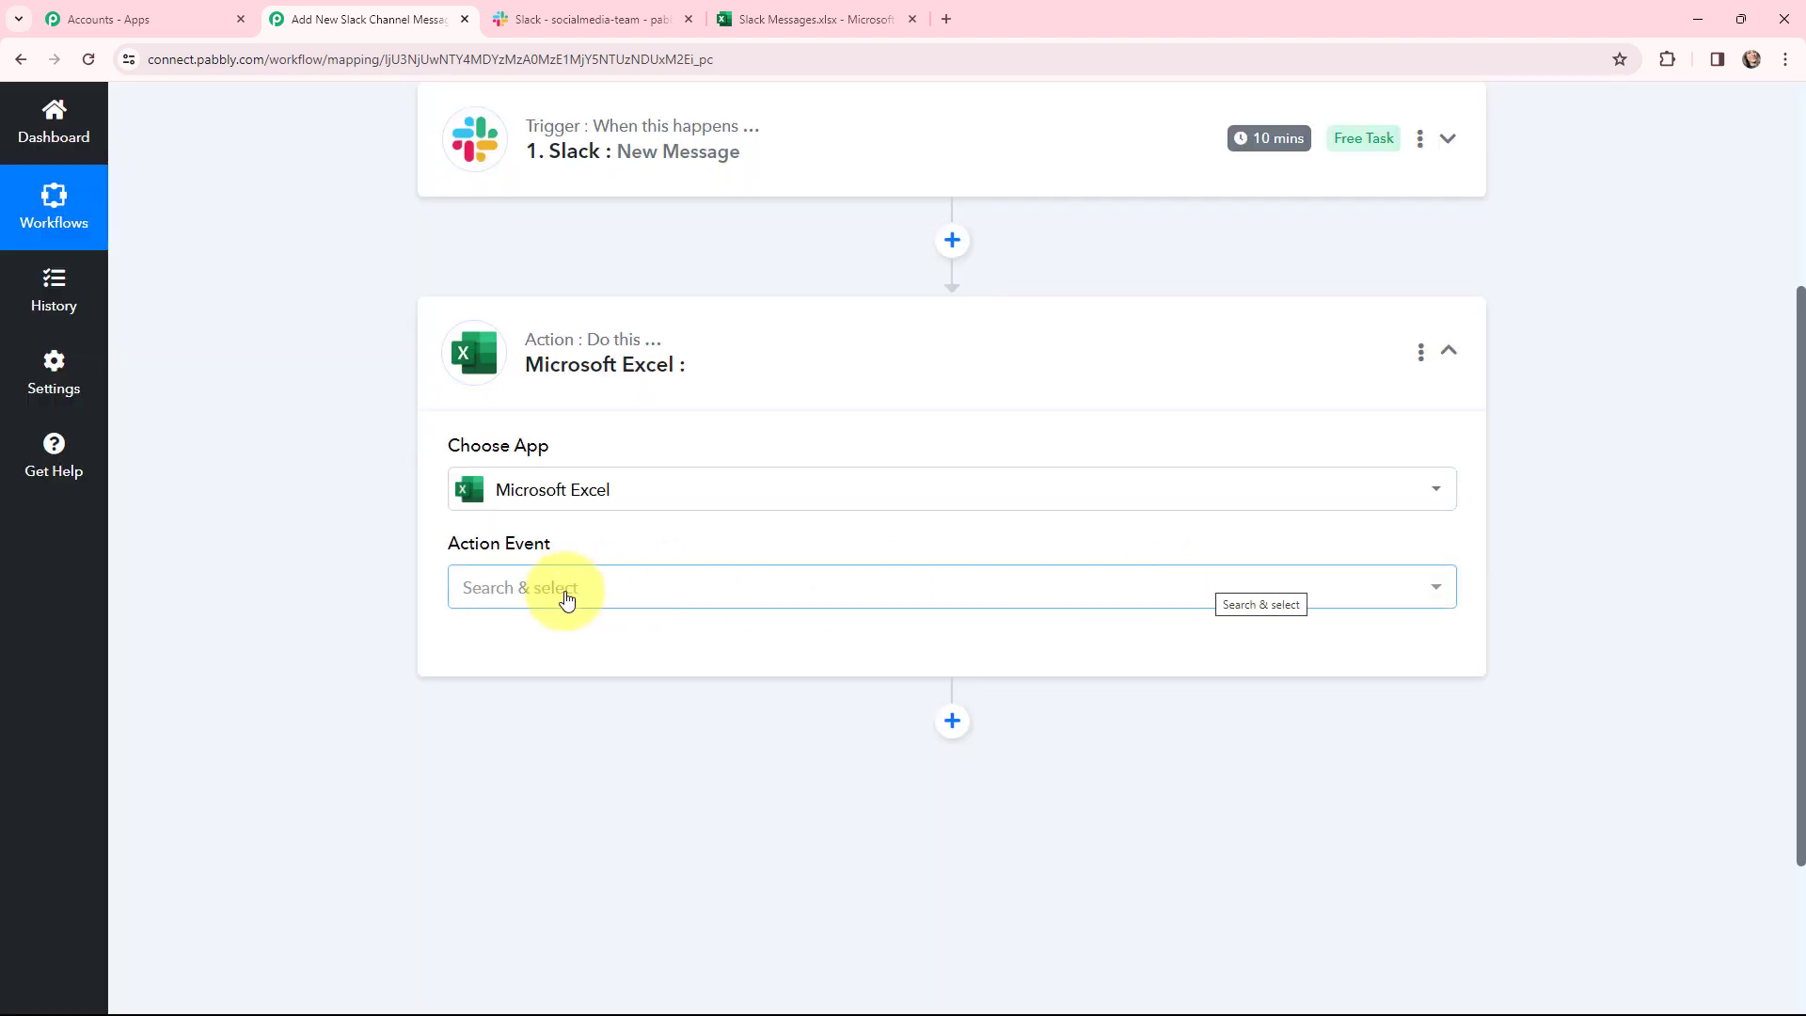
left_click(556, 593)
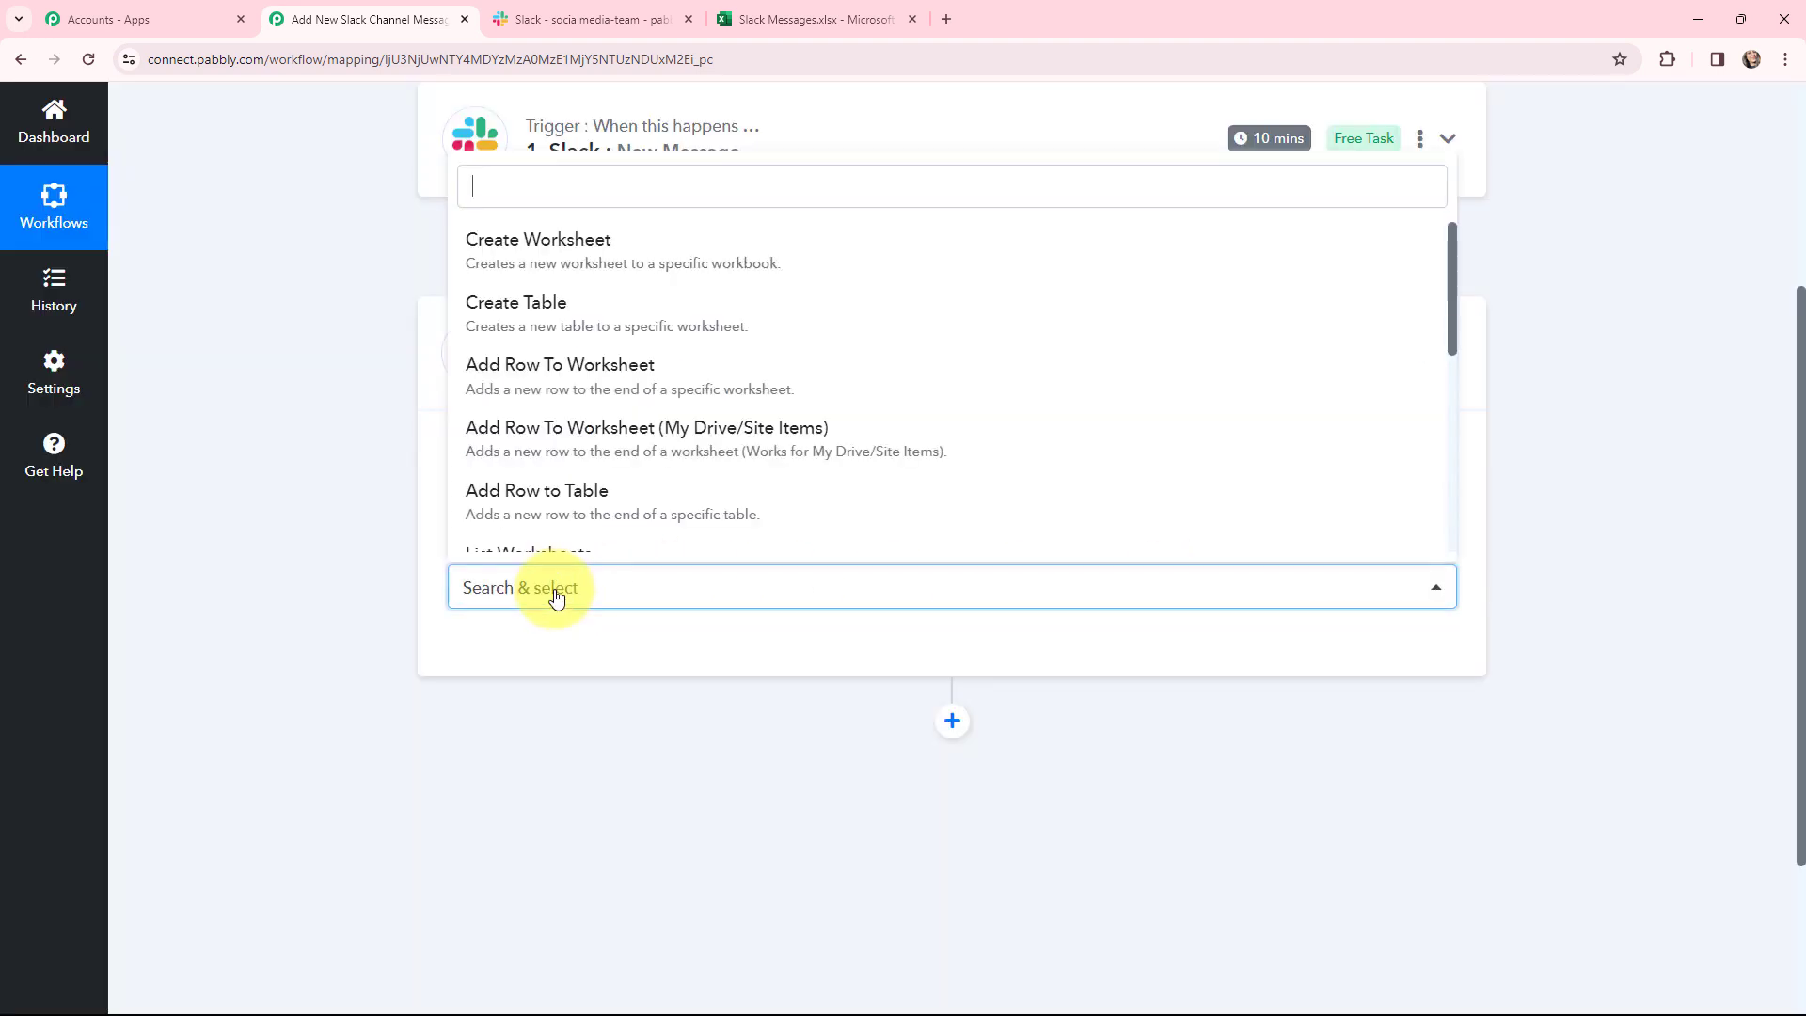
left_click(710, 375)
left_click(477, 335)
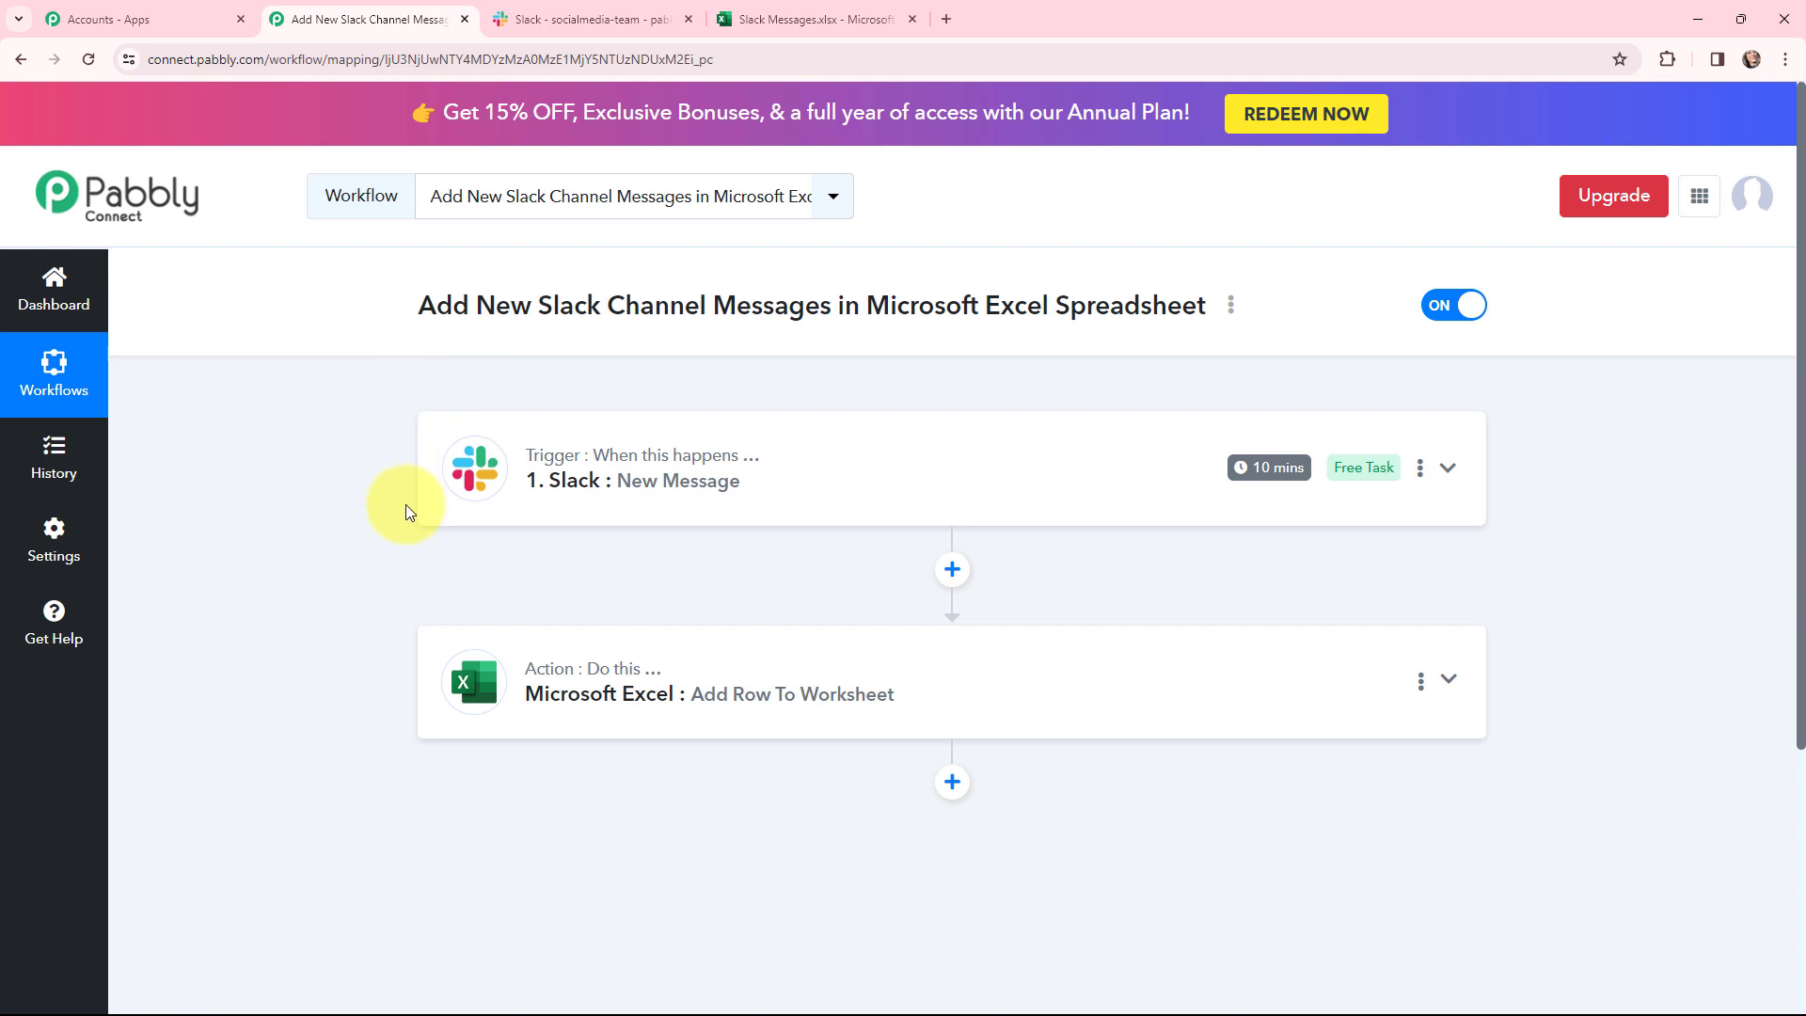
- Recheck the Slack channel's message and the Excel sheet's columns, and return to the Pabbly Connect workflow
key("ctrl+Tab")
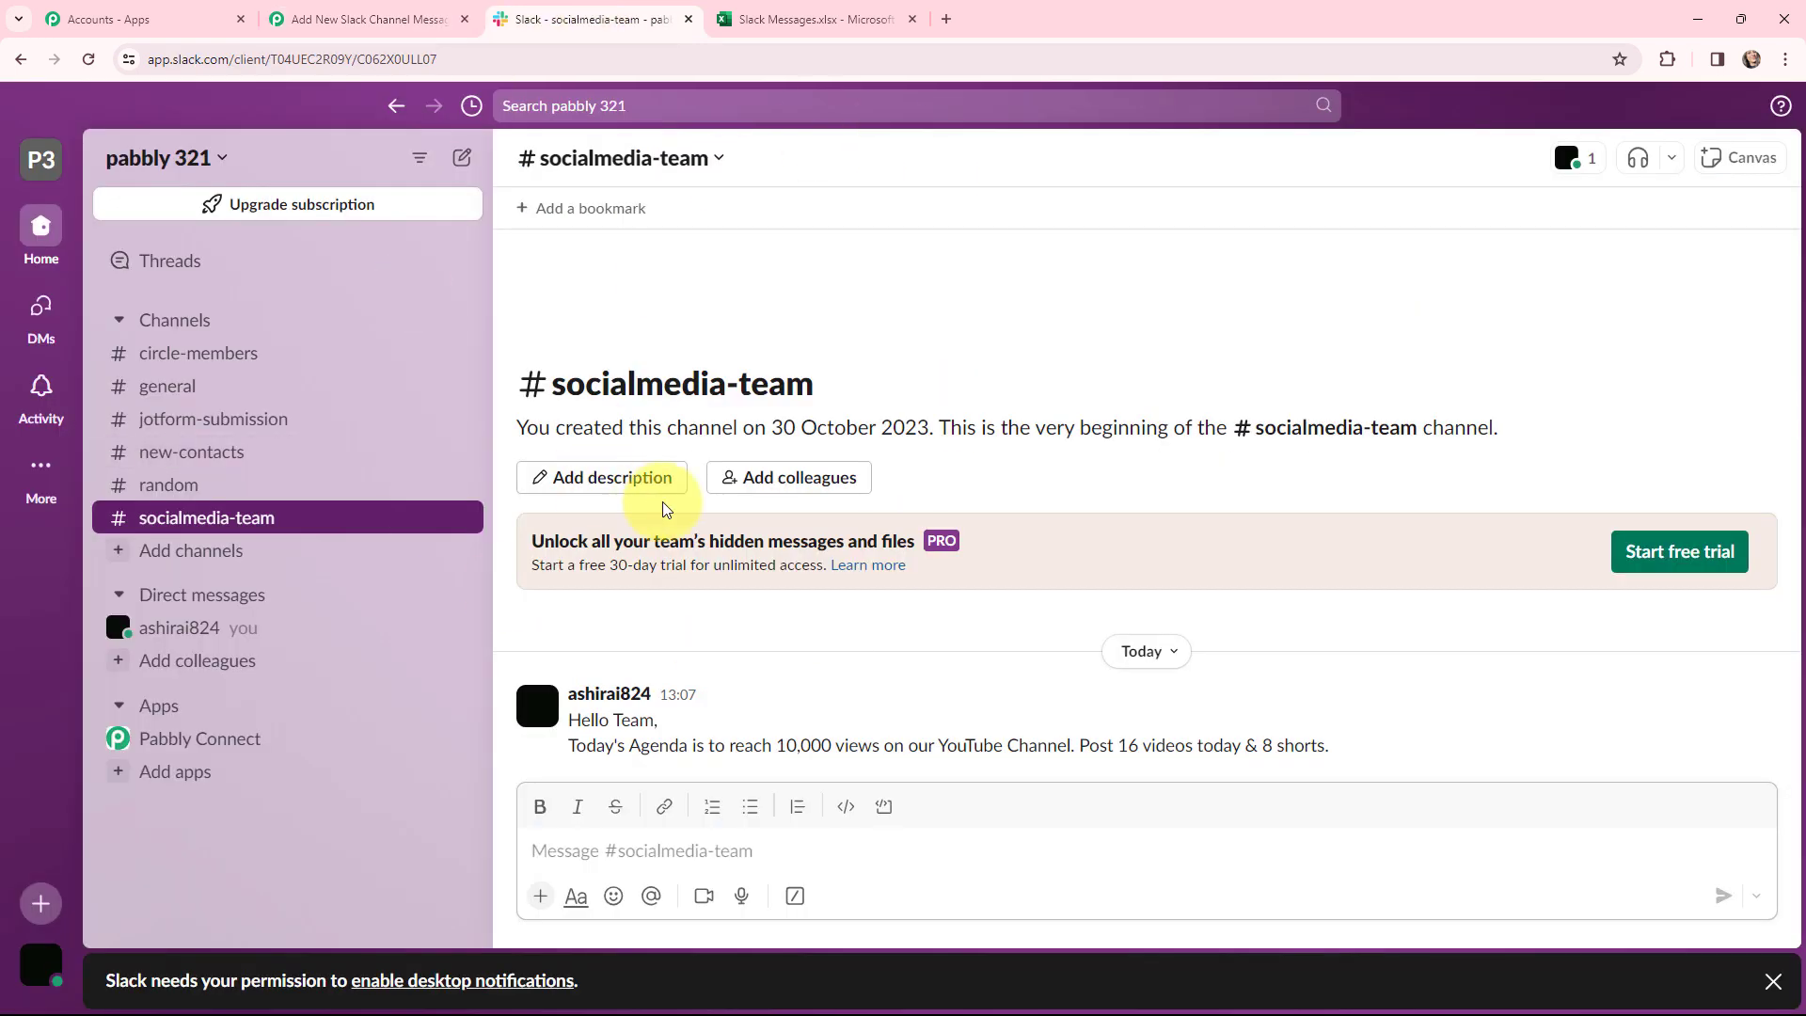
left_click(786, 12)
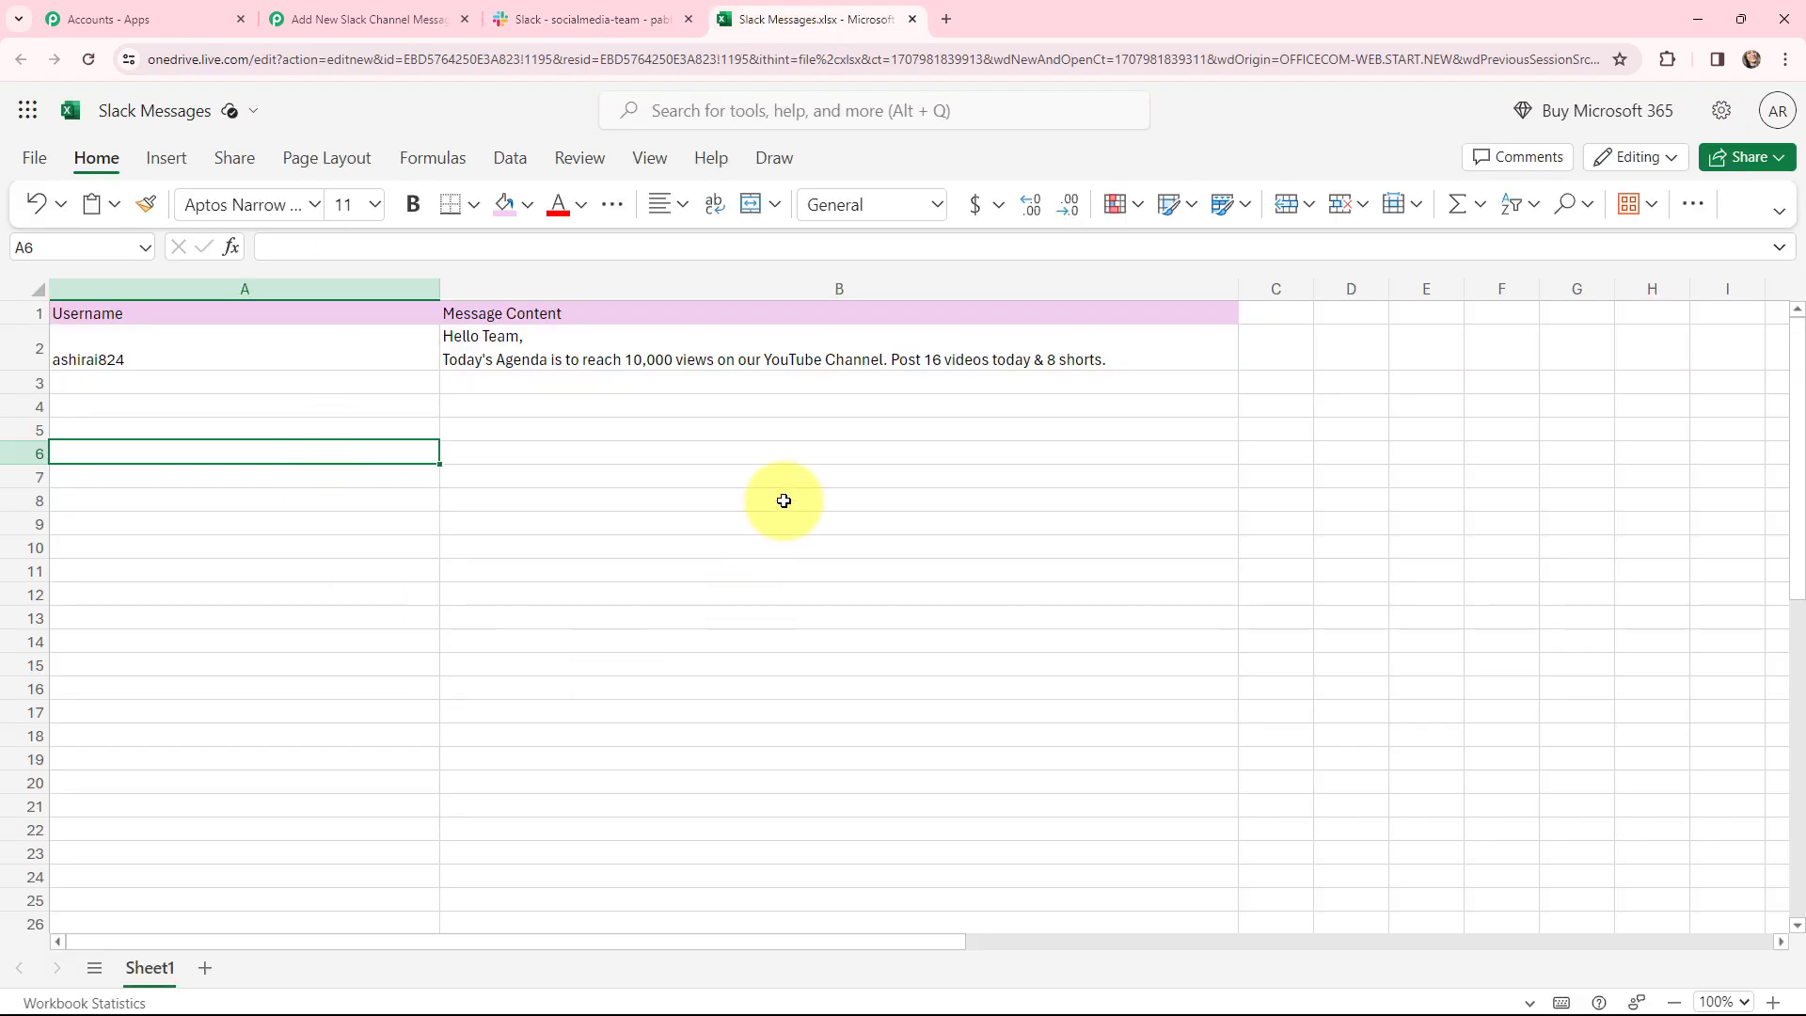
left_click(329, 18)
- Add a new Slack connection for the trigger with the token type user
left_click(448, 478)
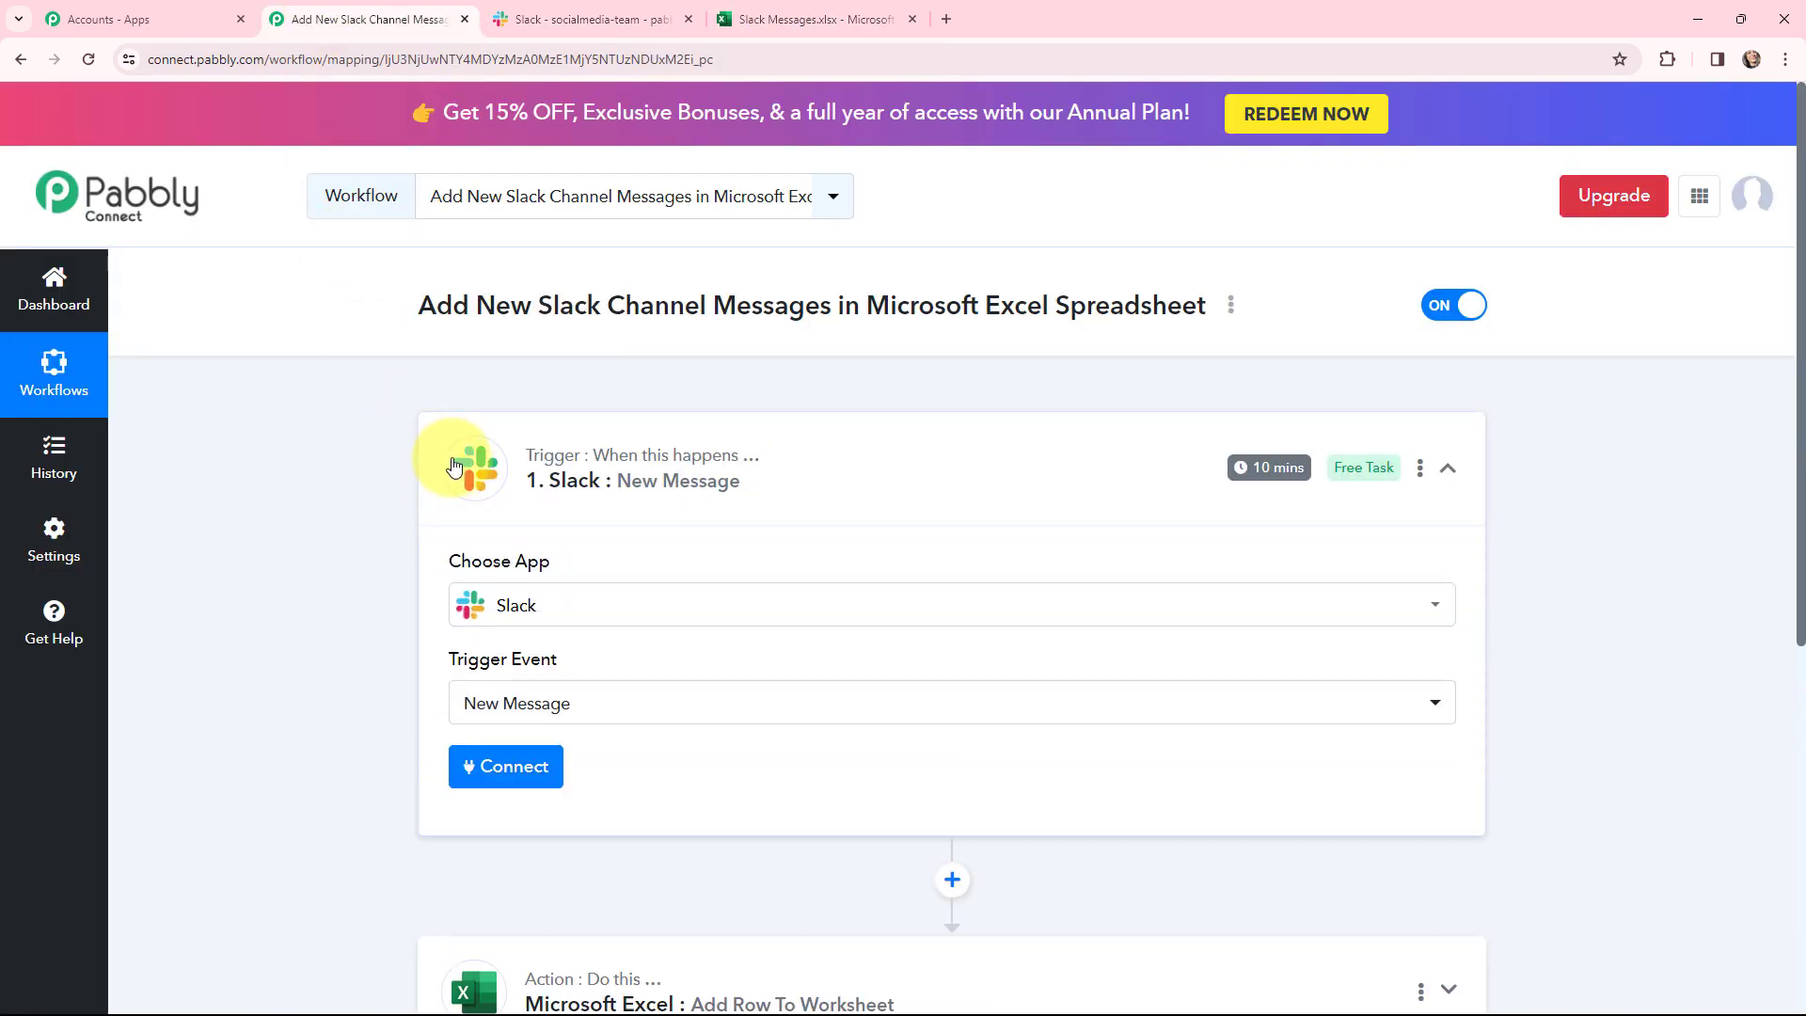
scroll(342, 600, "down", 1)
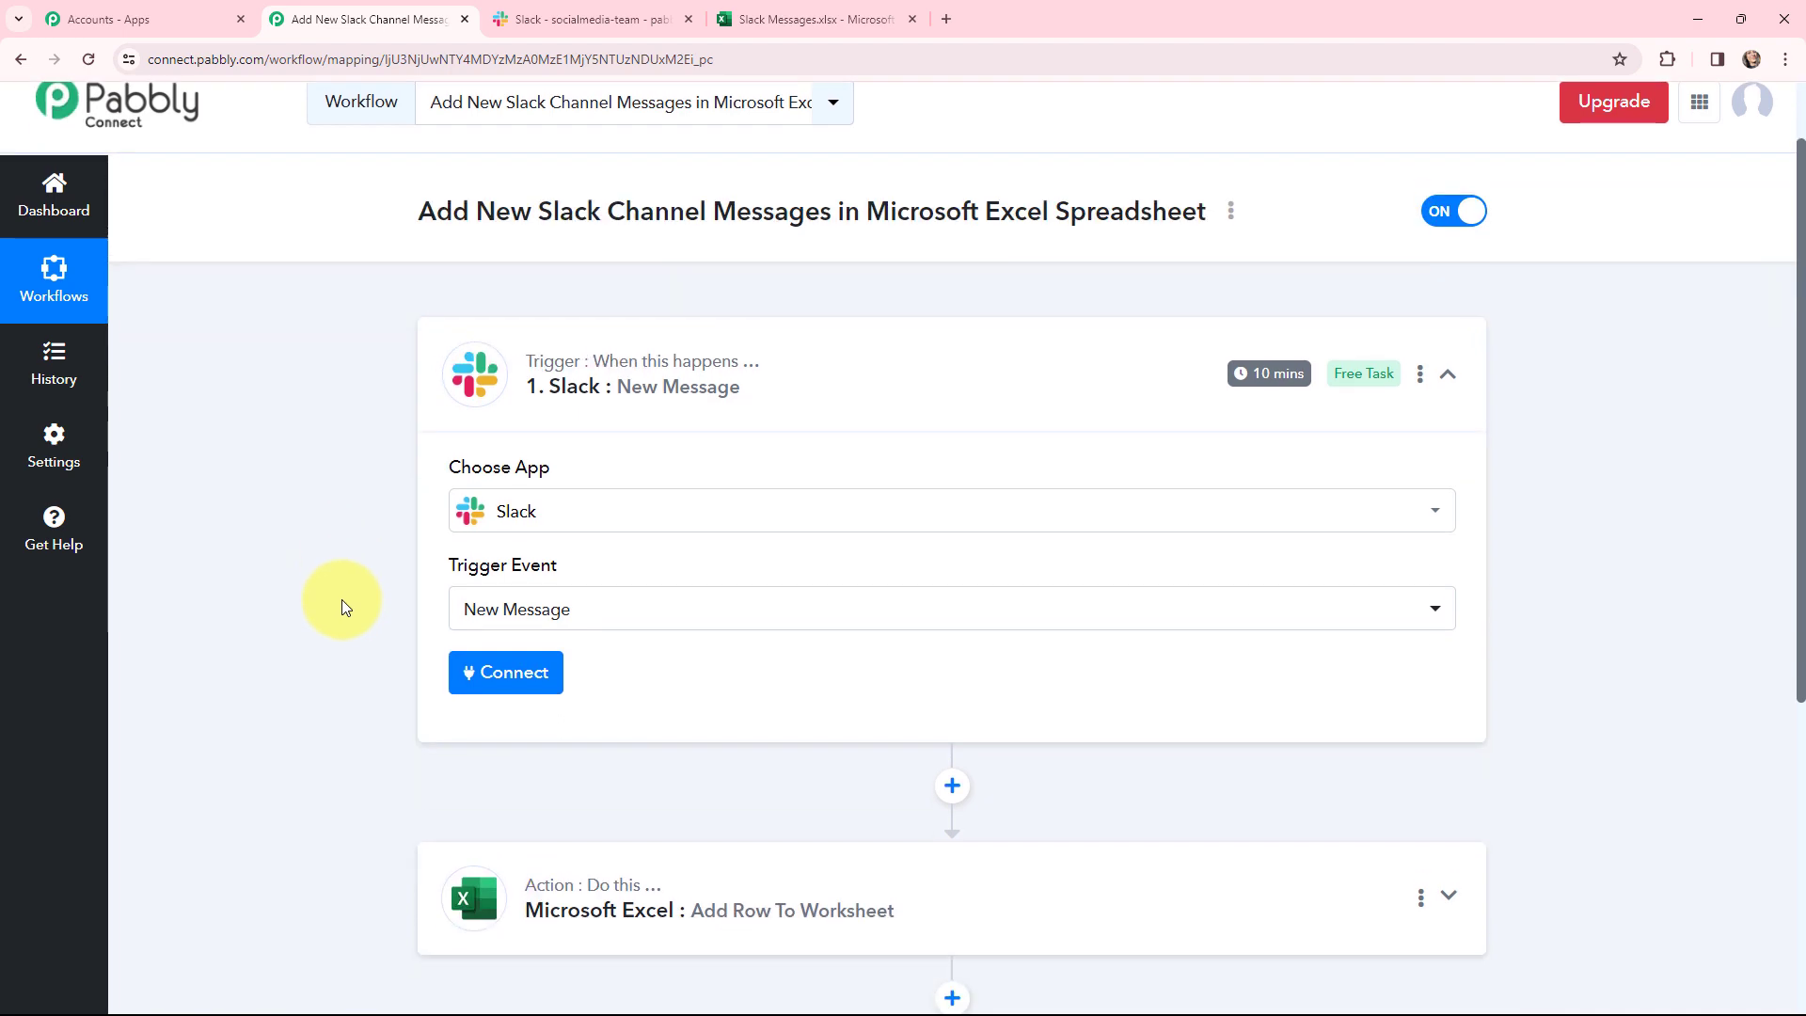
left_click(506, 675)
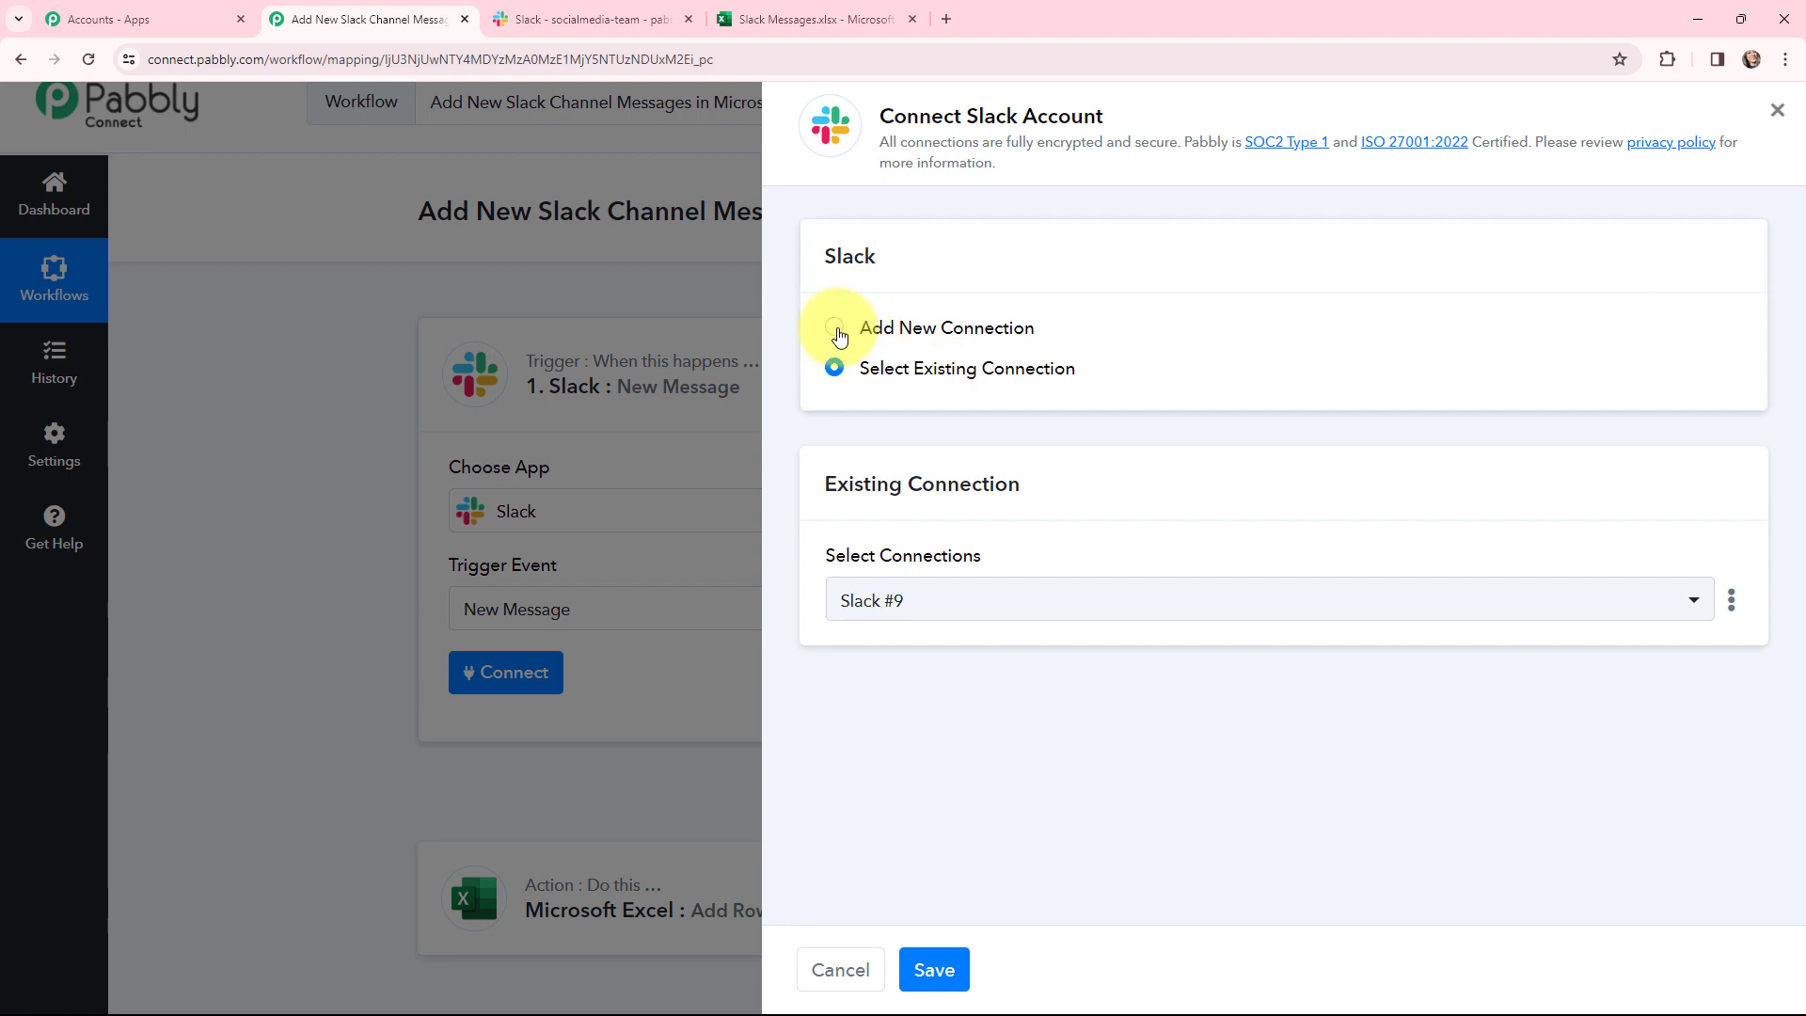
left_click(835, 328)
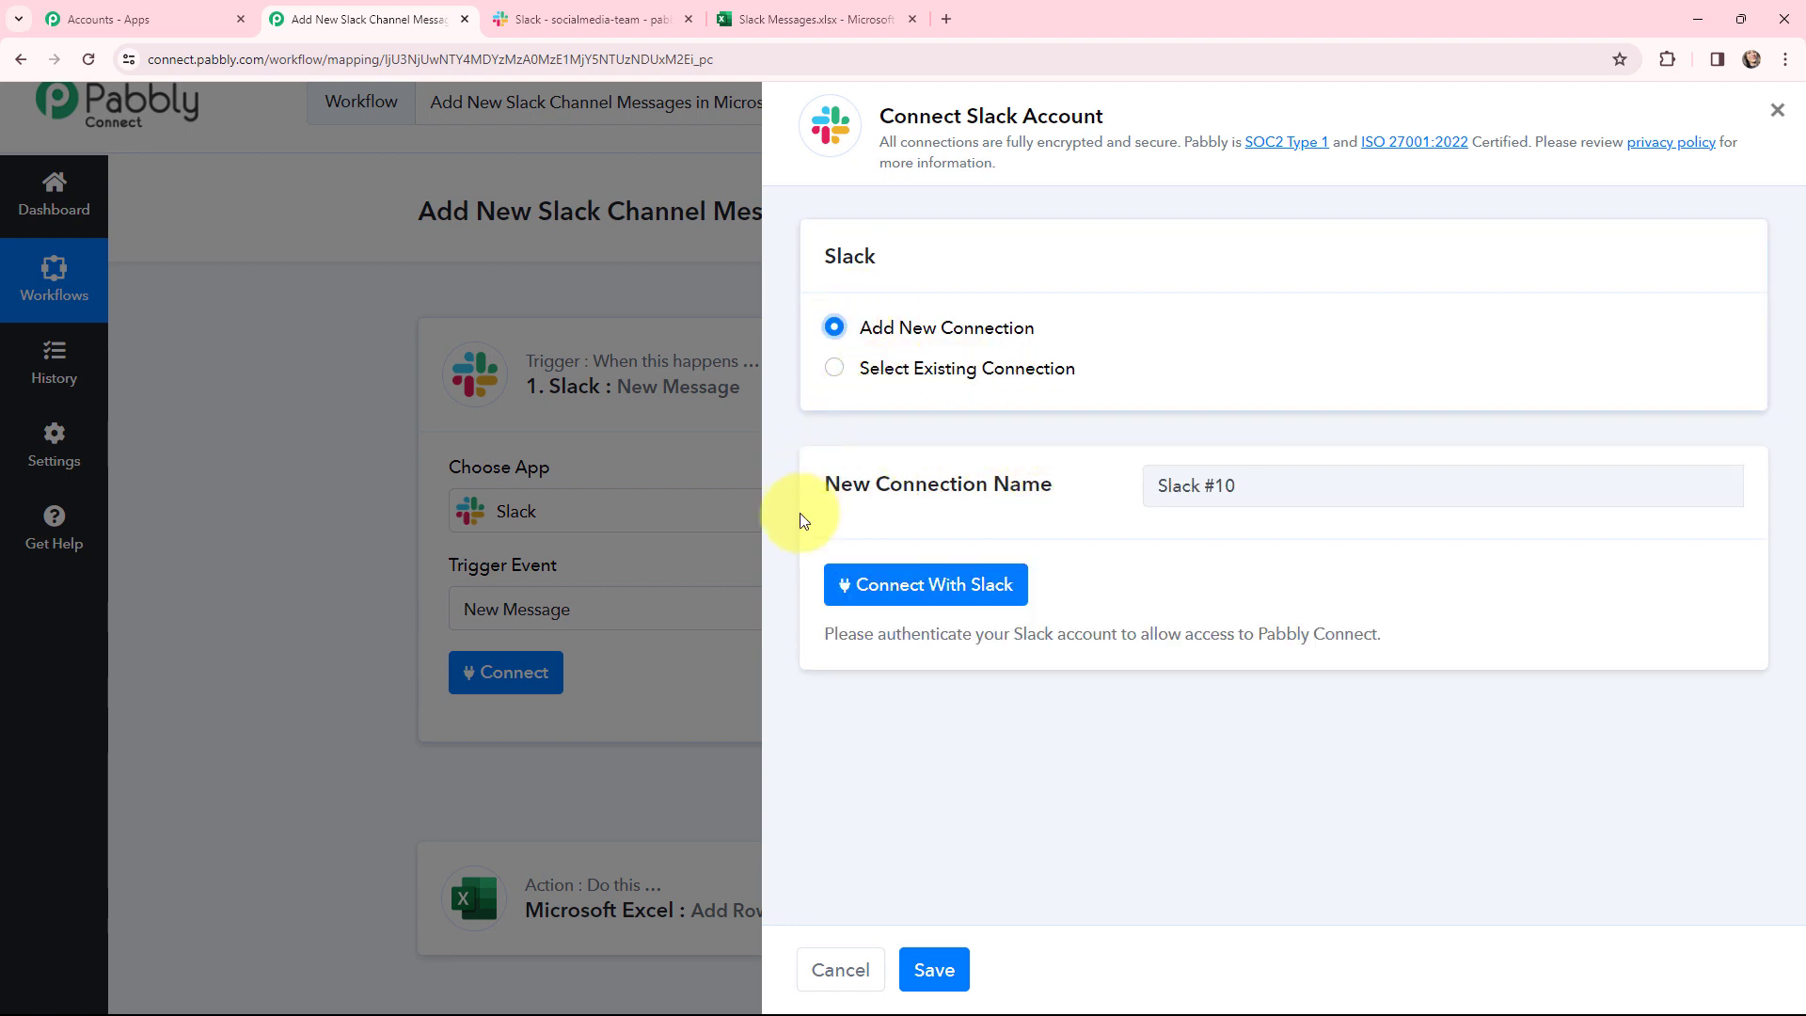
left_click(908, 588)
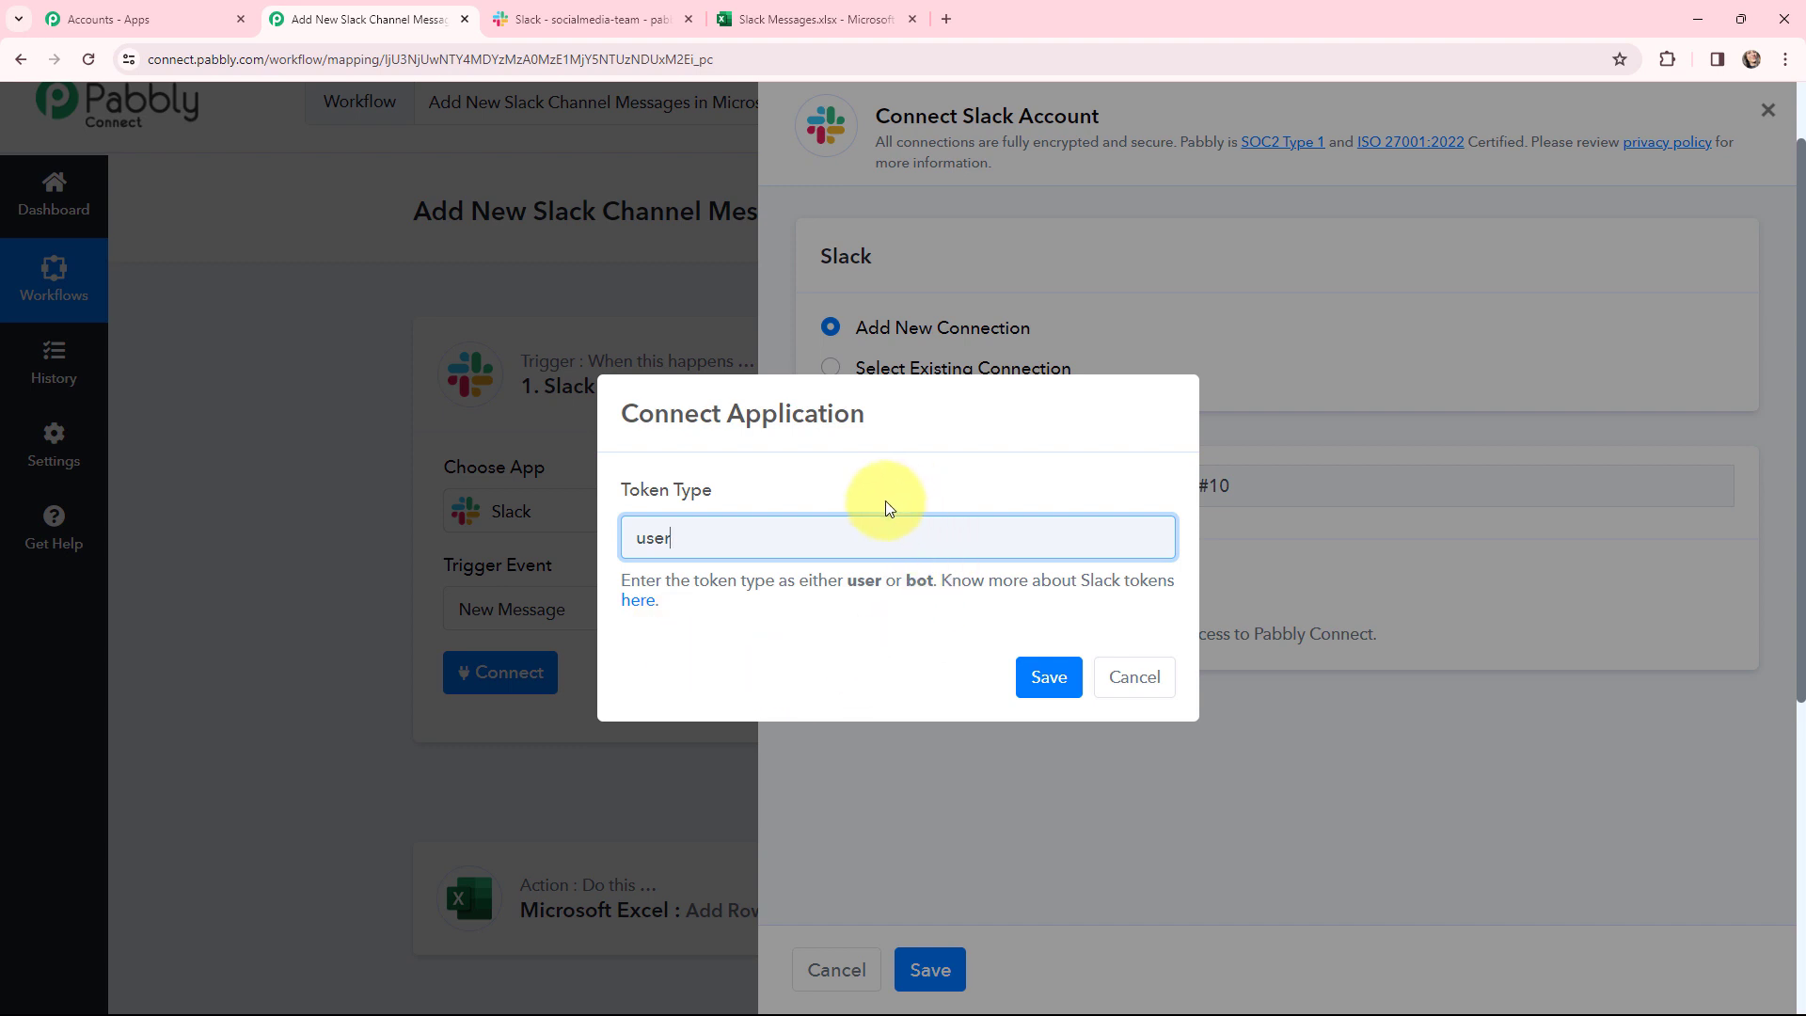
left_click(1044, 681)
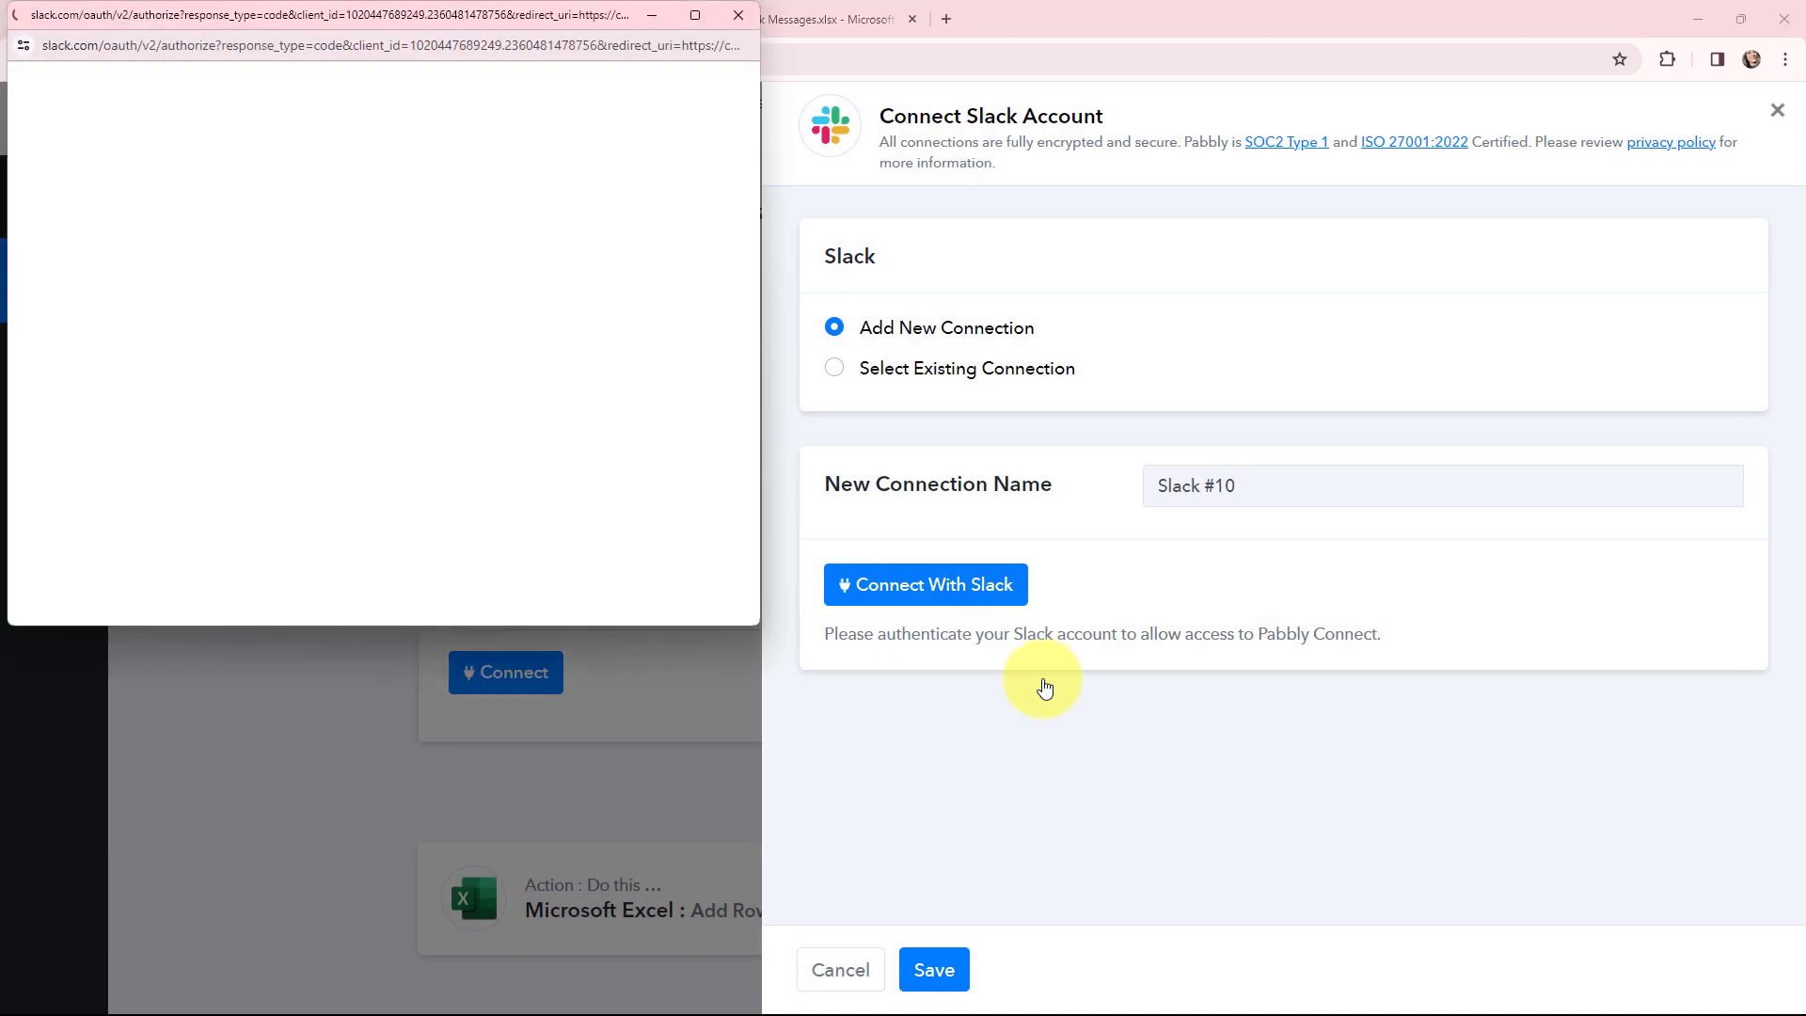
- Allow Pabbly Connect to access the pabbly 321 Slack workspace
scroll(687, 331, "down", 3)
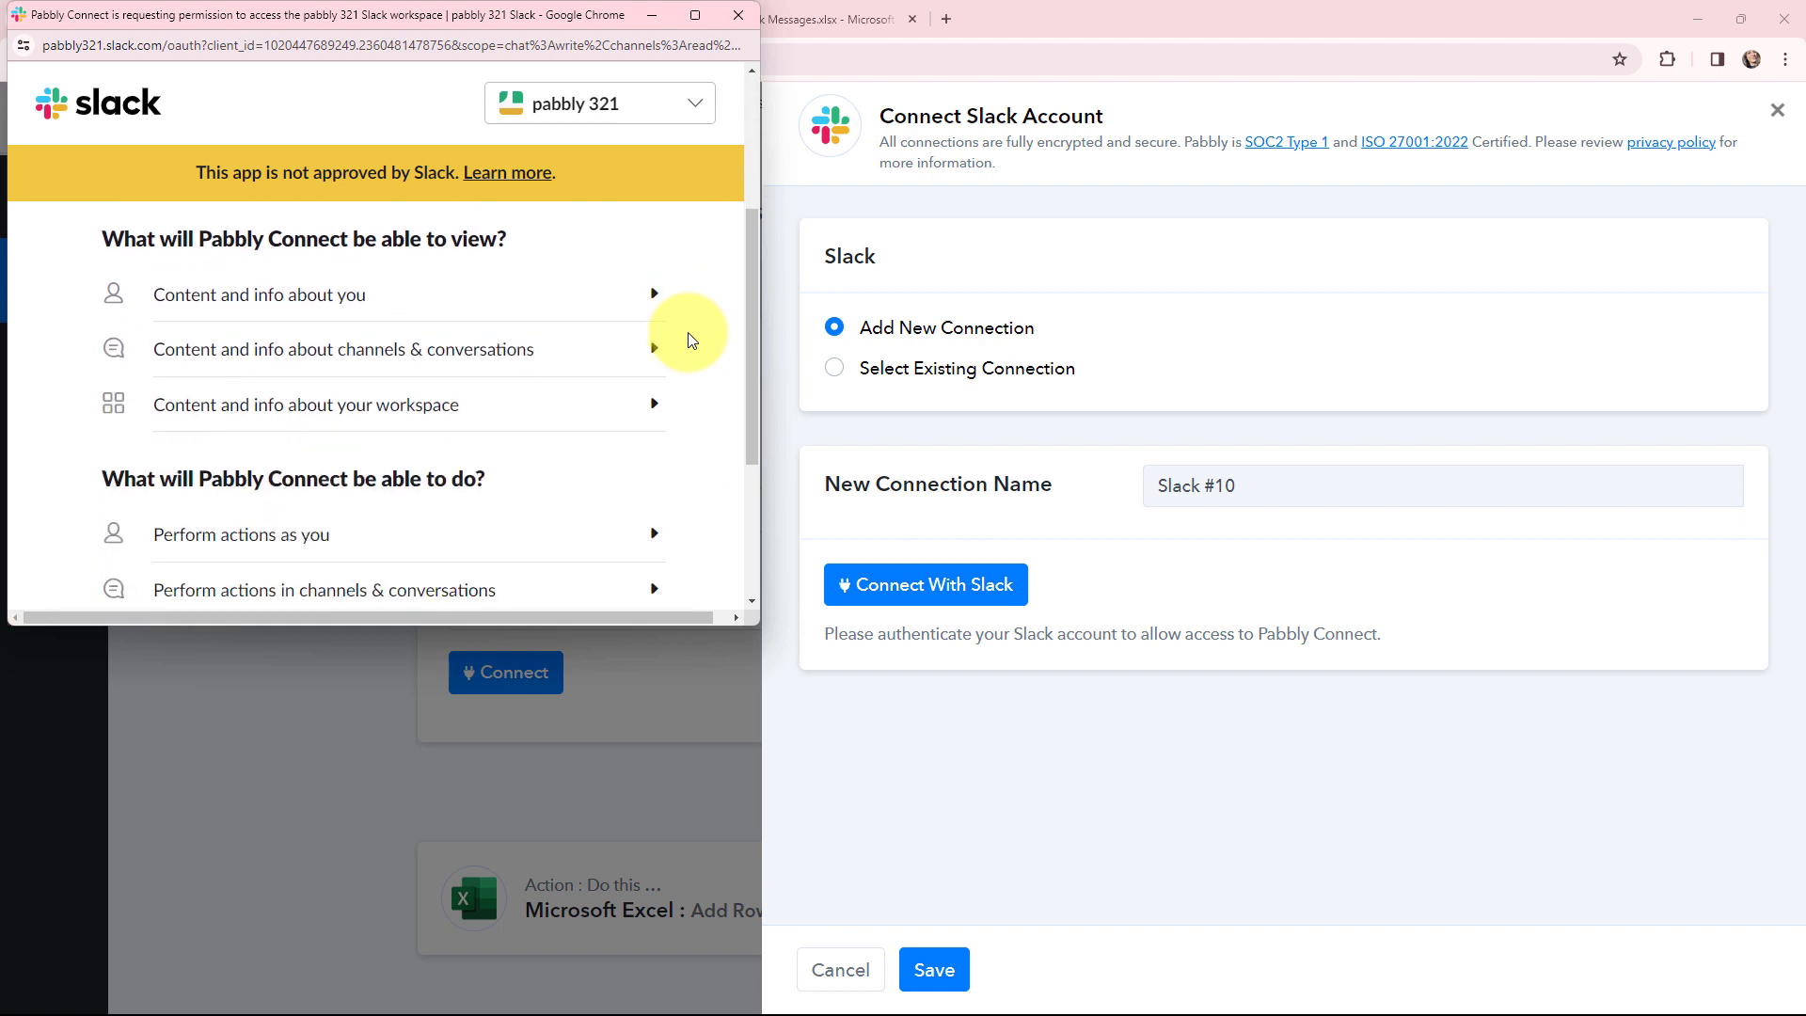
scroll(686, 331, "down", 3)
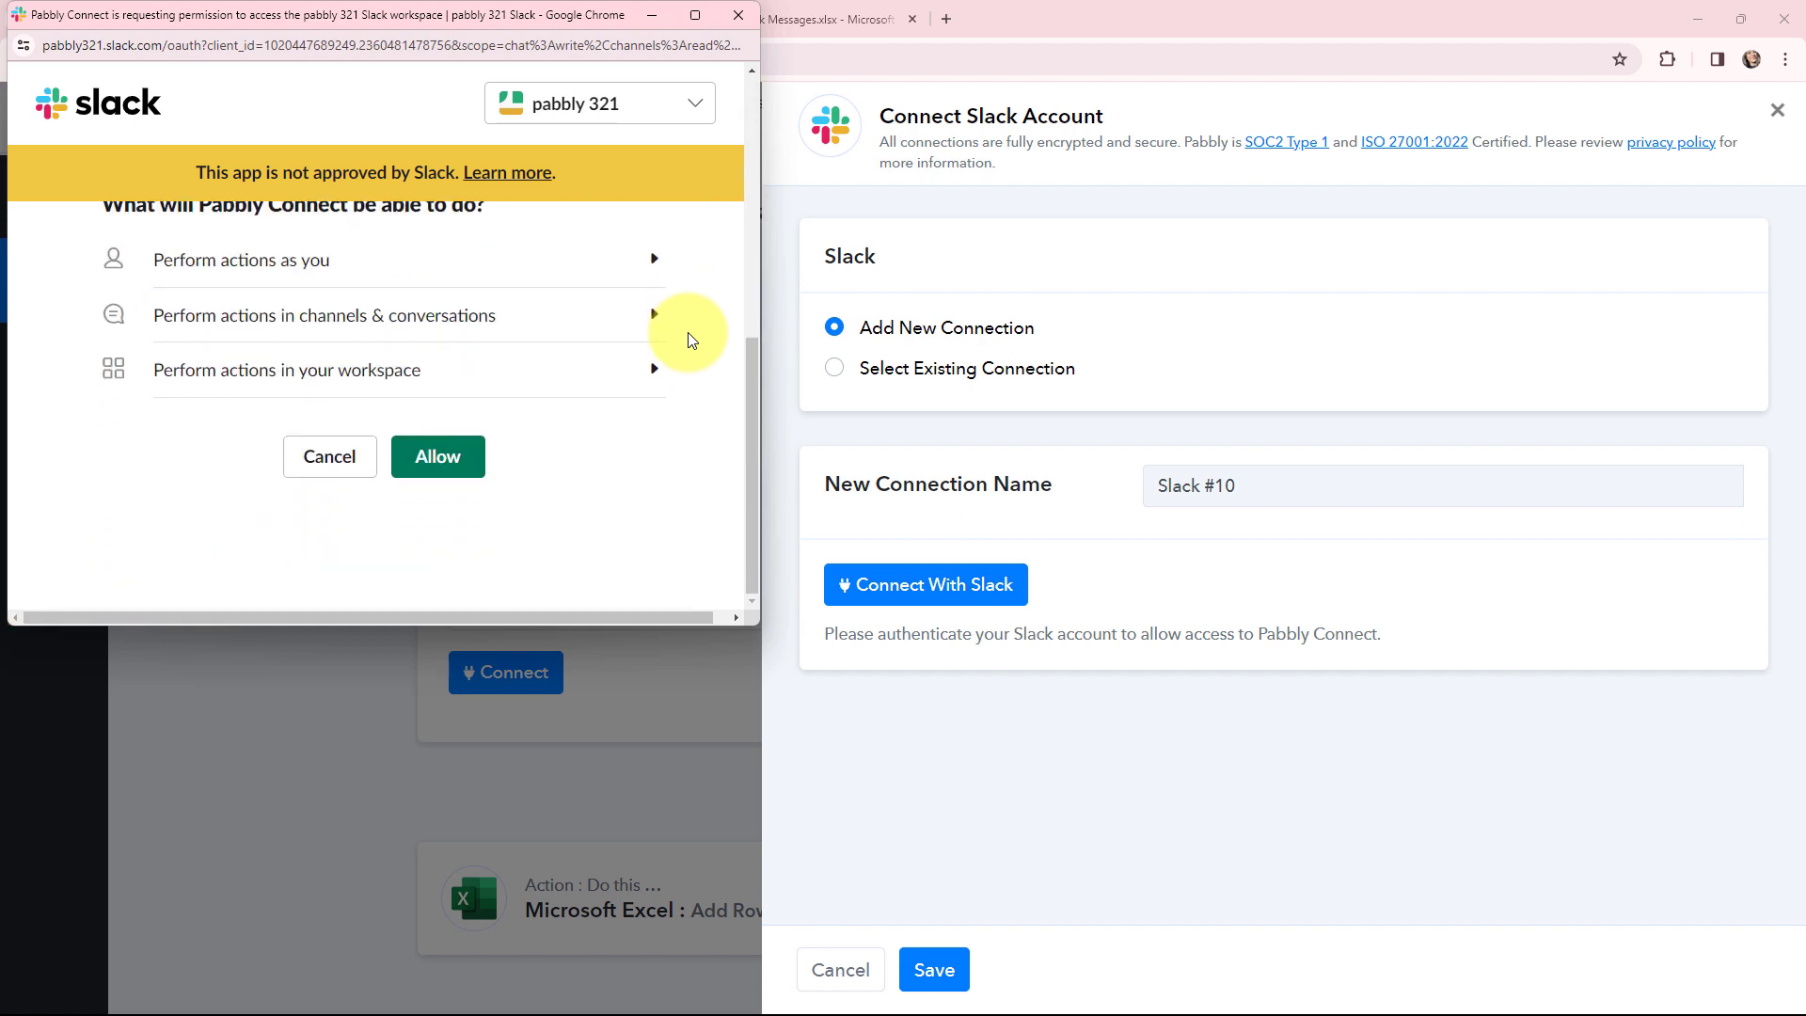
left_click(437, 465)
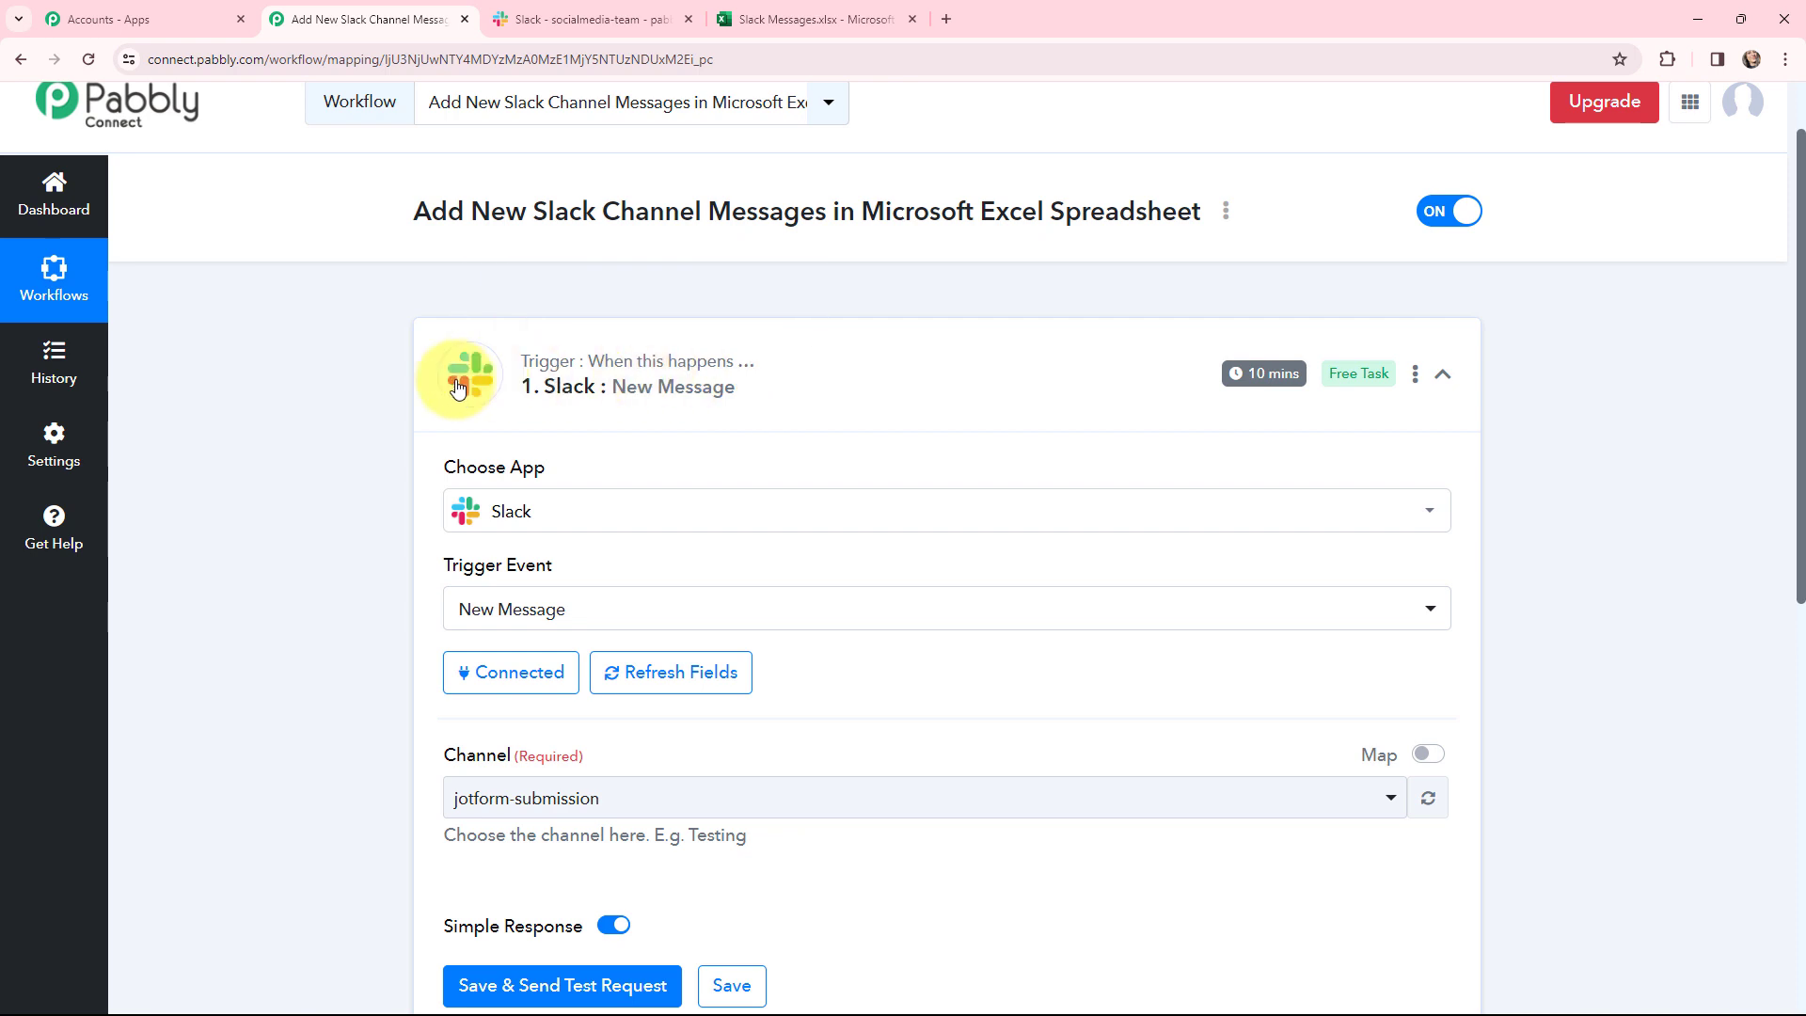
- Set the Slack trigger's channel to socialmedia-team after checking the channel name in Slack, and view the trigger's checking interval
scroll(458, 386, "down", 1)
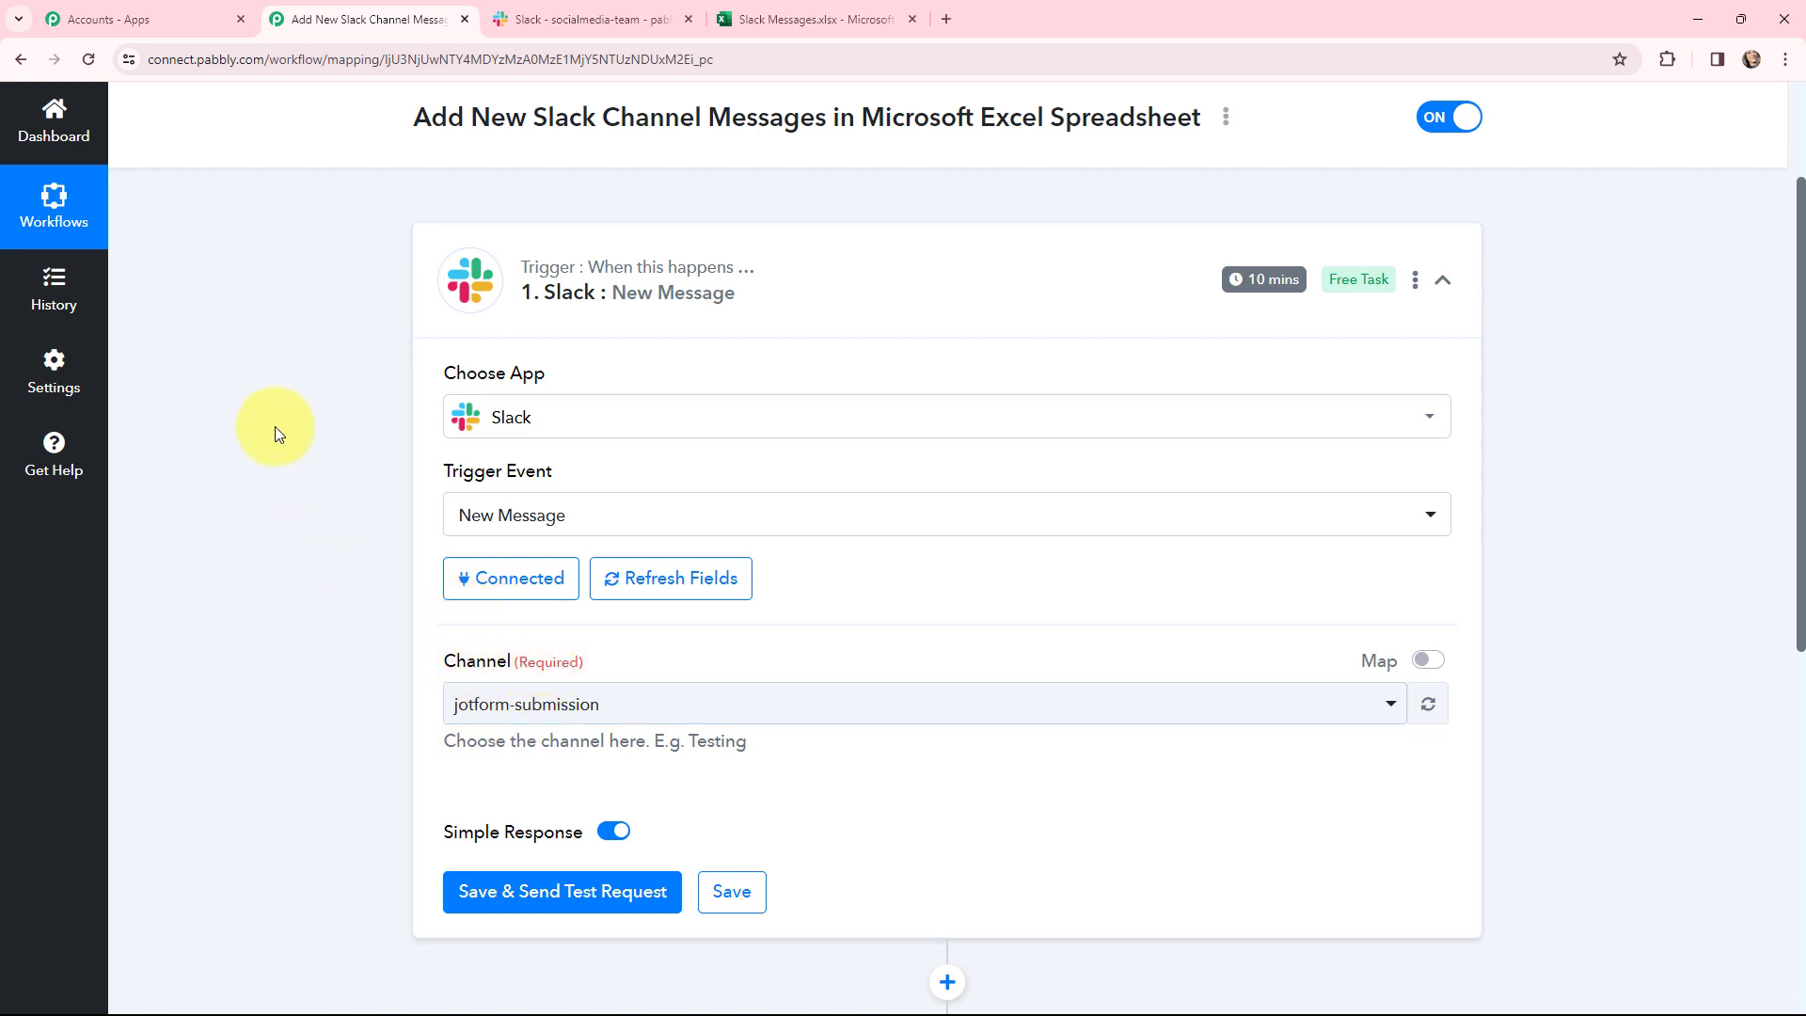
key("ctrl+Tab")
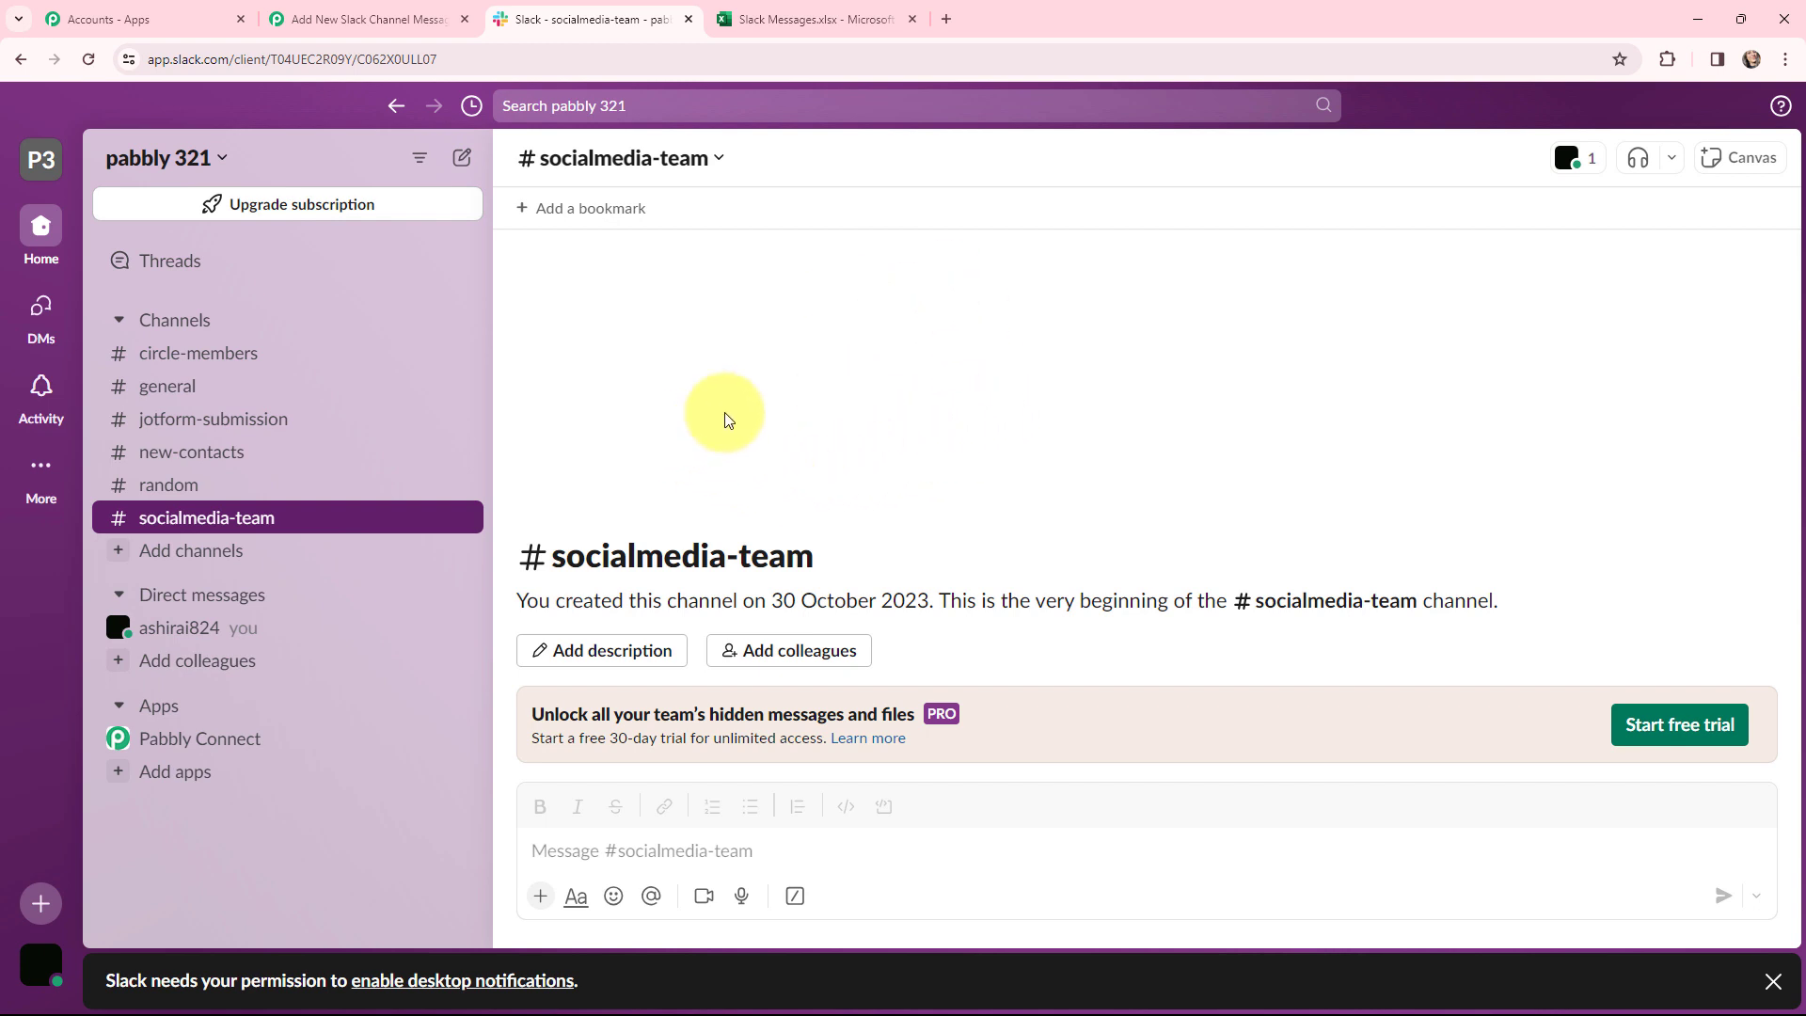
left_click(348, 19)
left_click(602, 706)
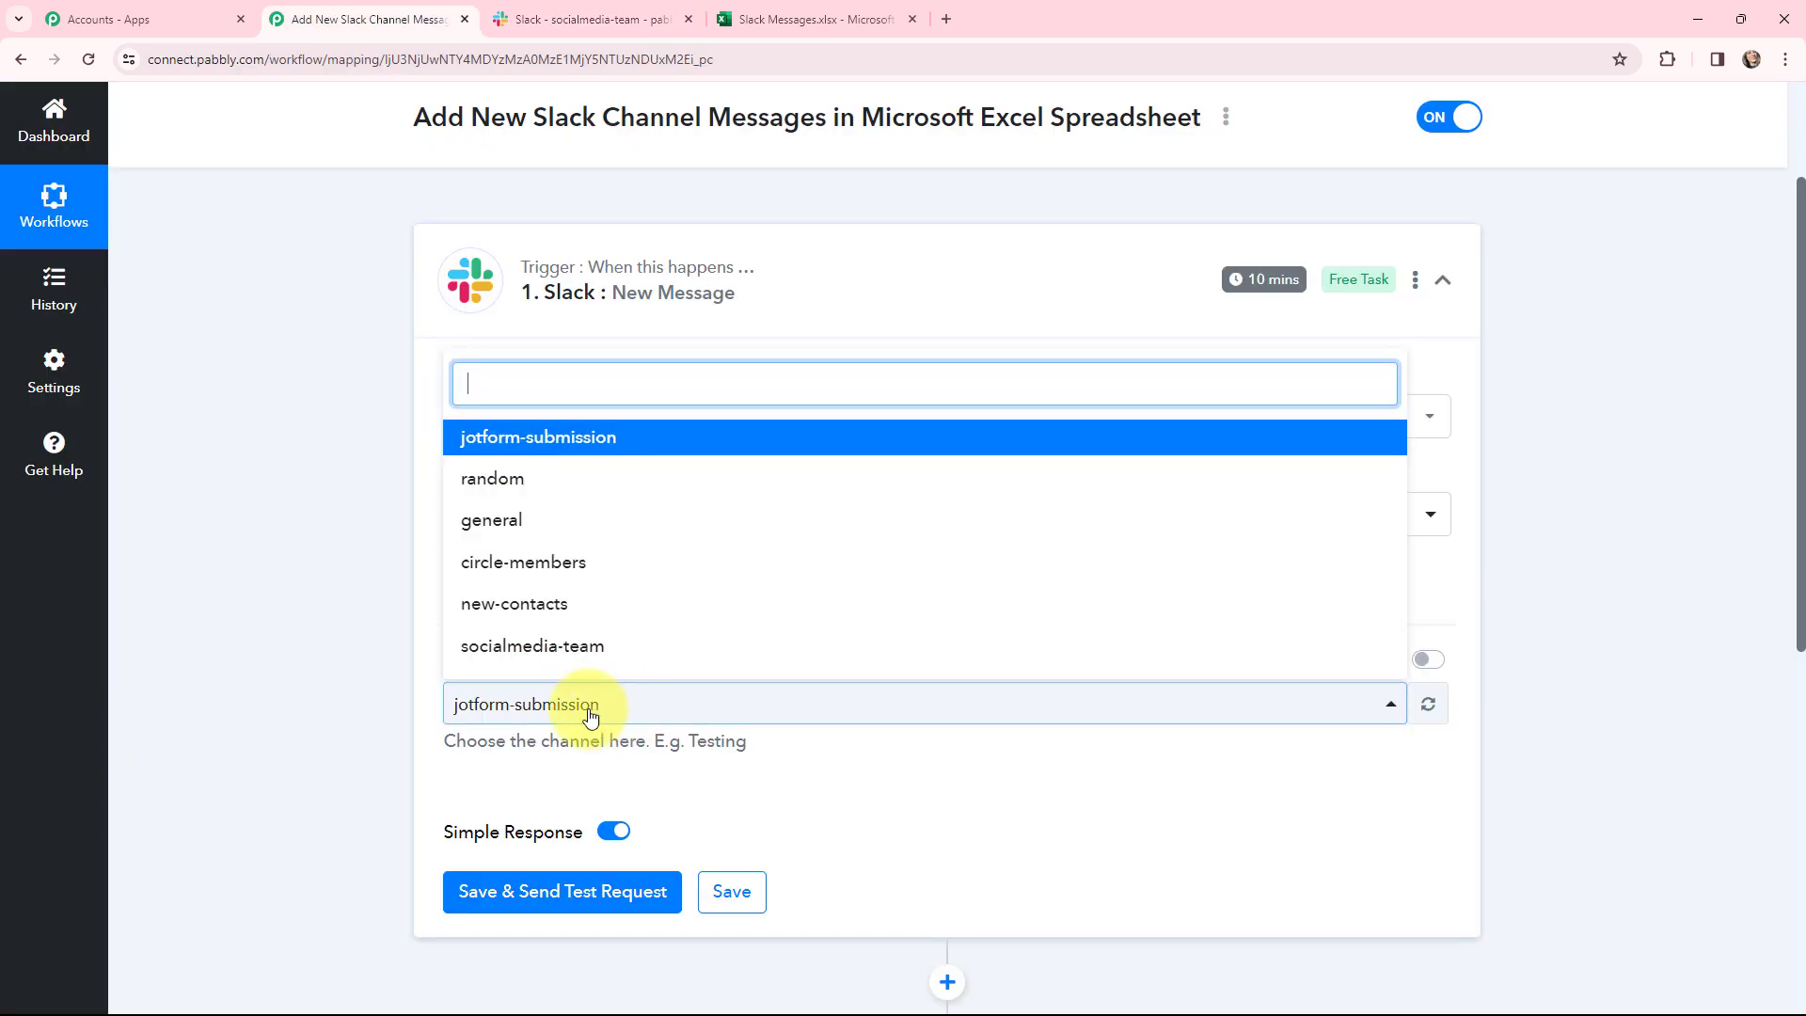
type("so")
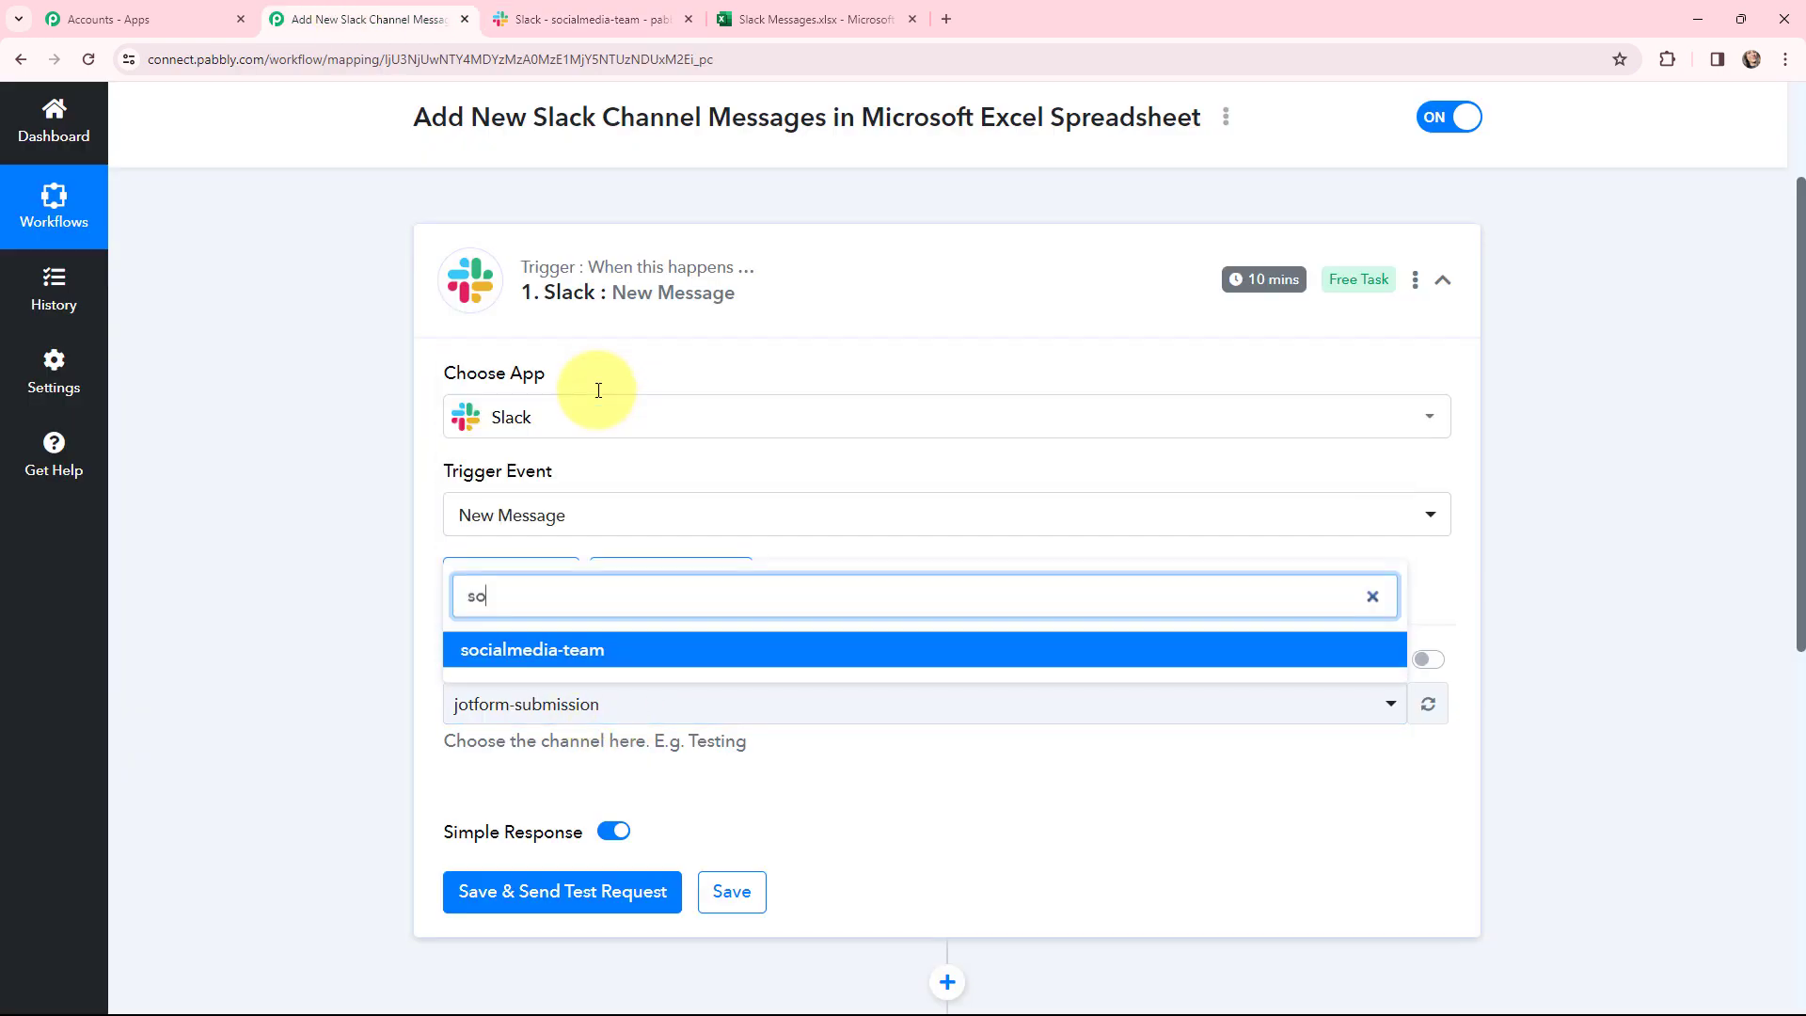
left_click(551, 649)
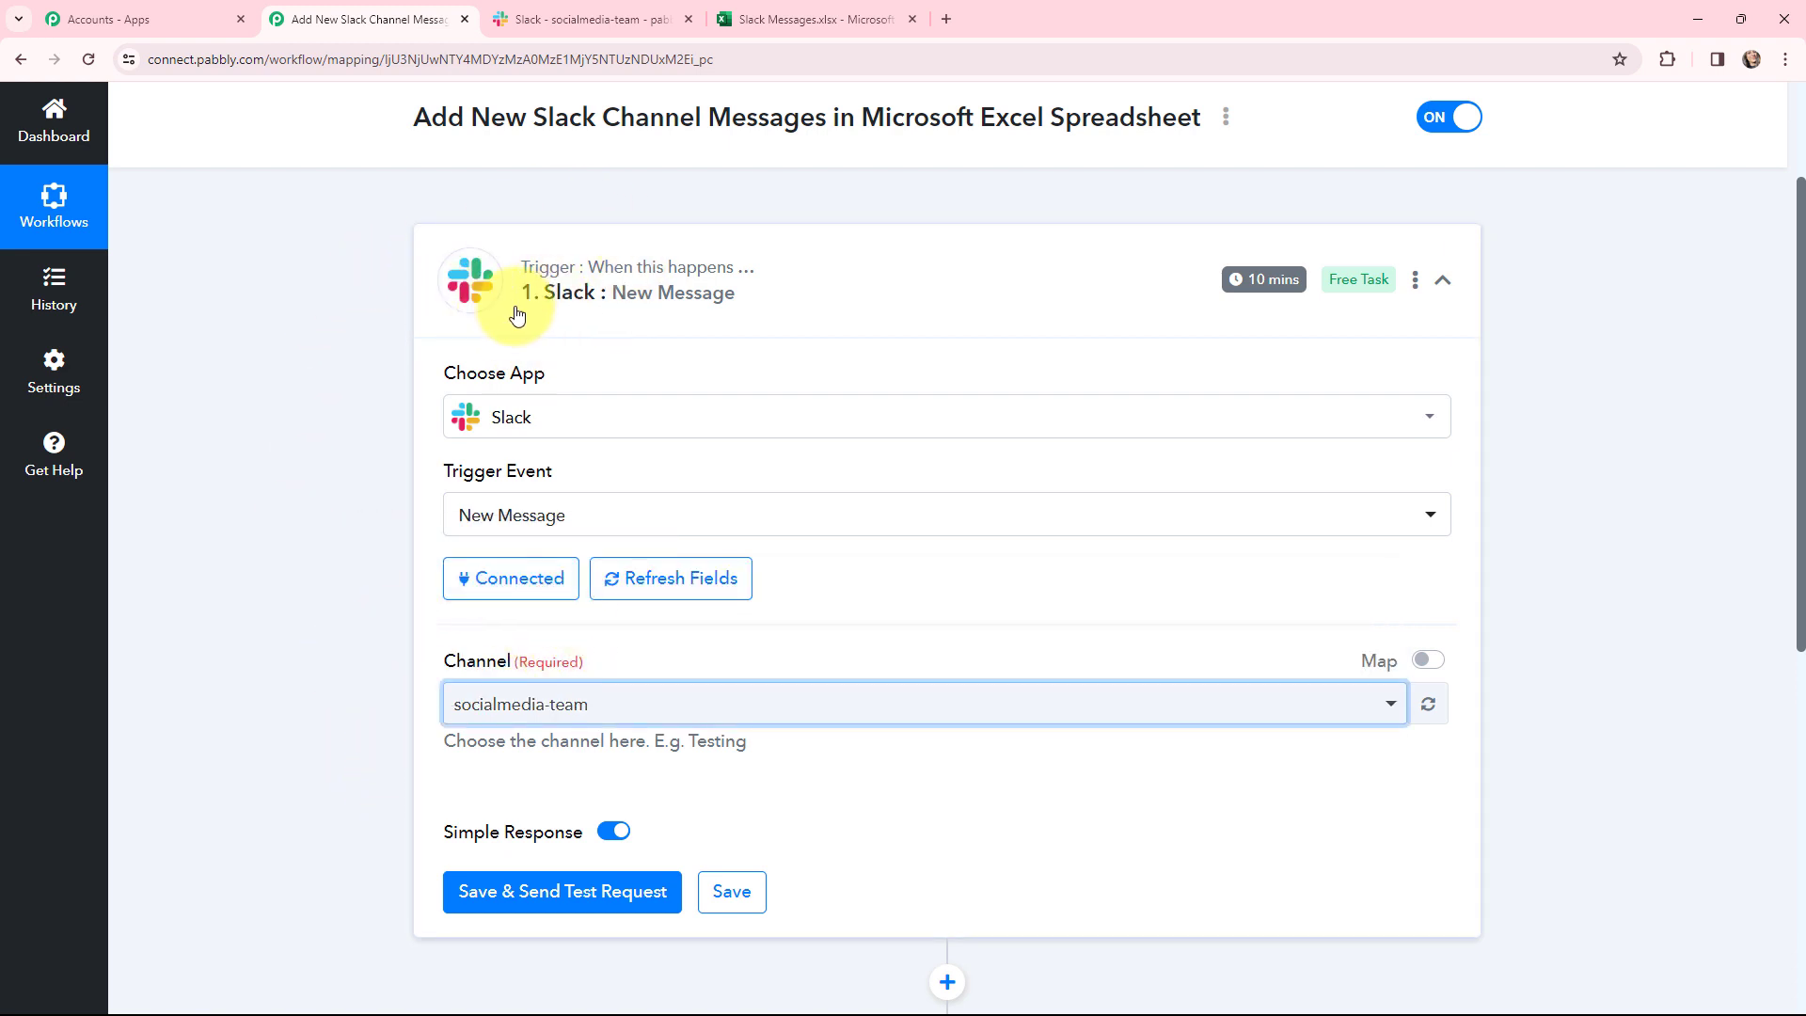
mouse_move(1279, 288)
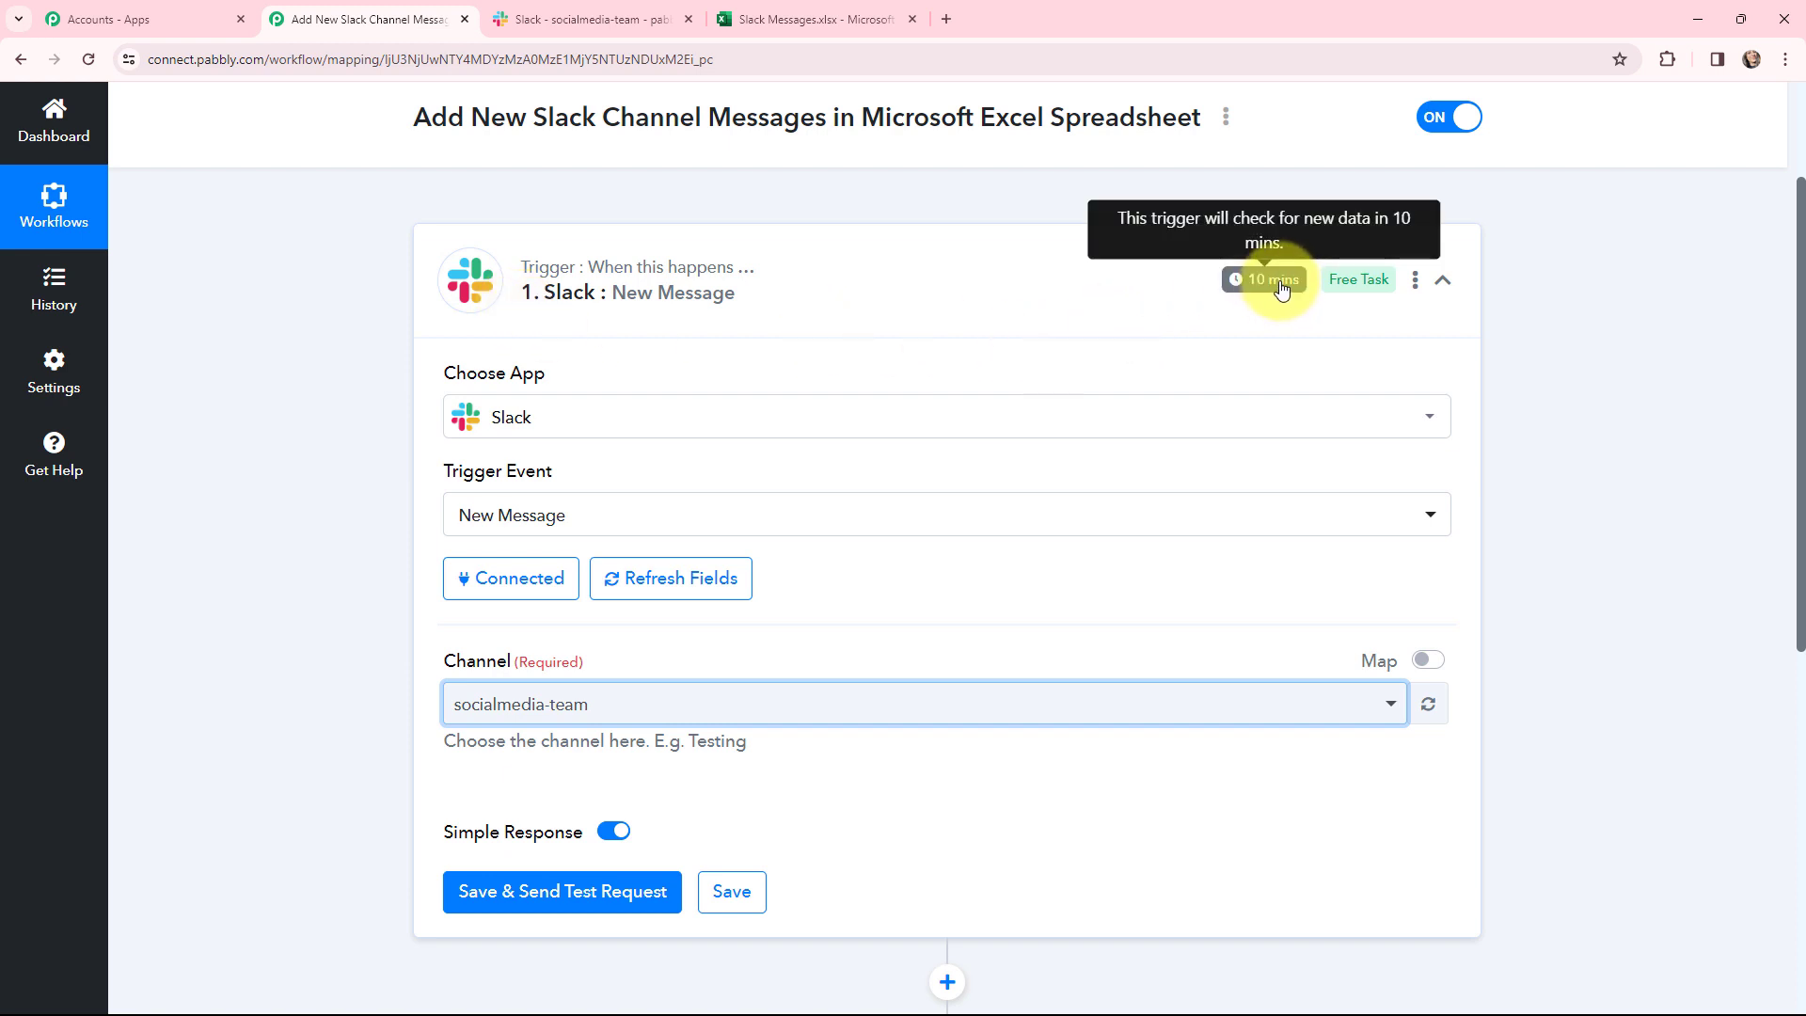
- Switch to Slack and post "Hello Team, Today's Agenda is to reach 10,000 views on our YouTube Channel. Post 16 videos today & 8 shorts." in socialmedia-team
scroll(859, 383, "down", 1)
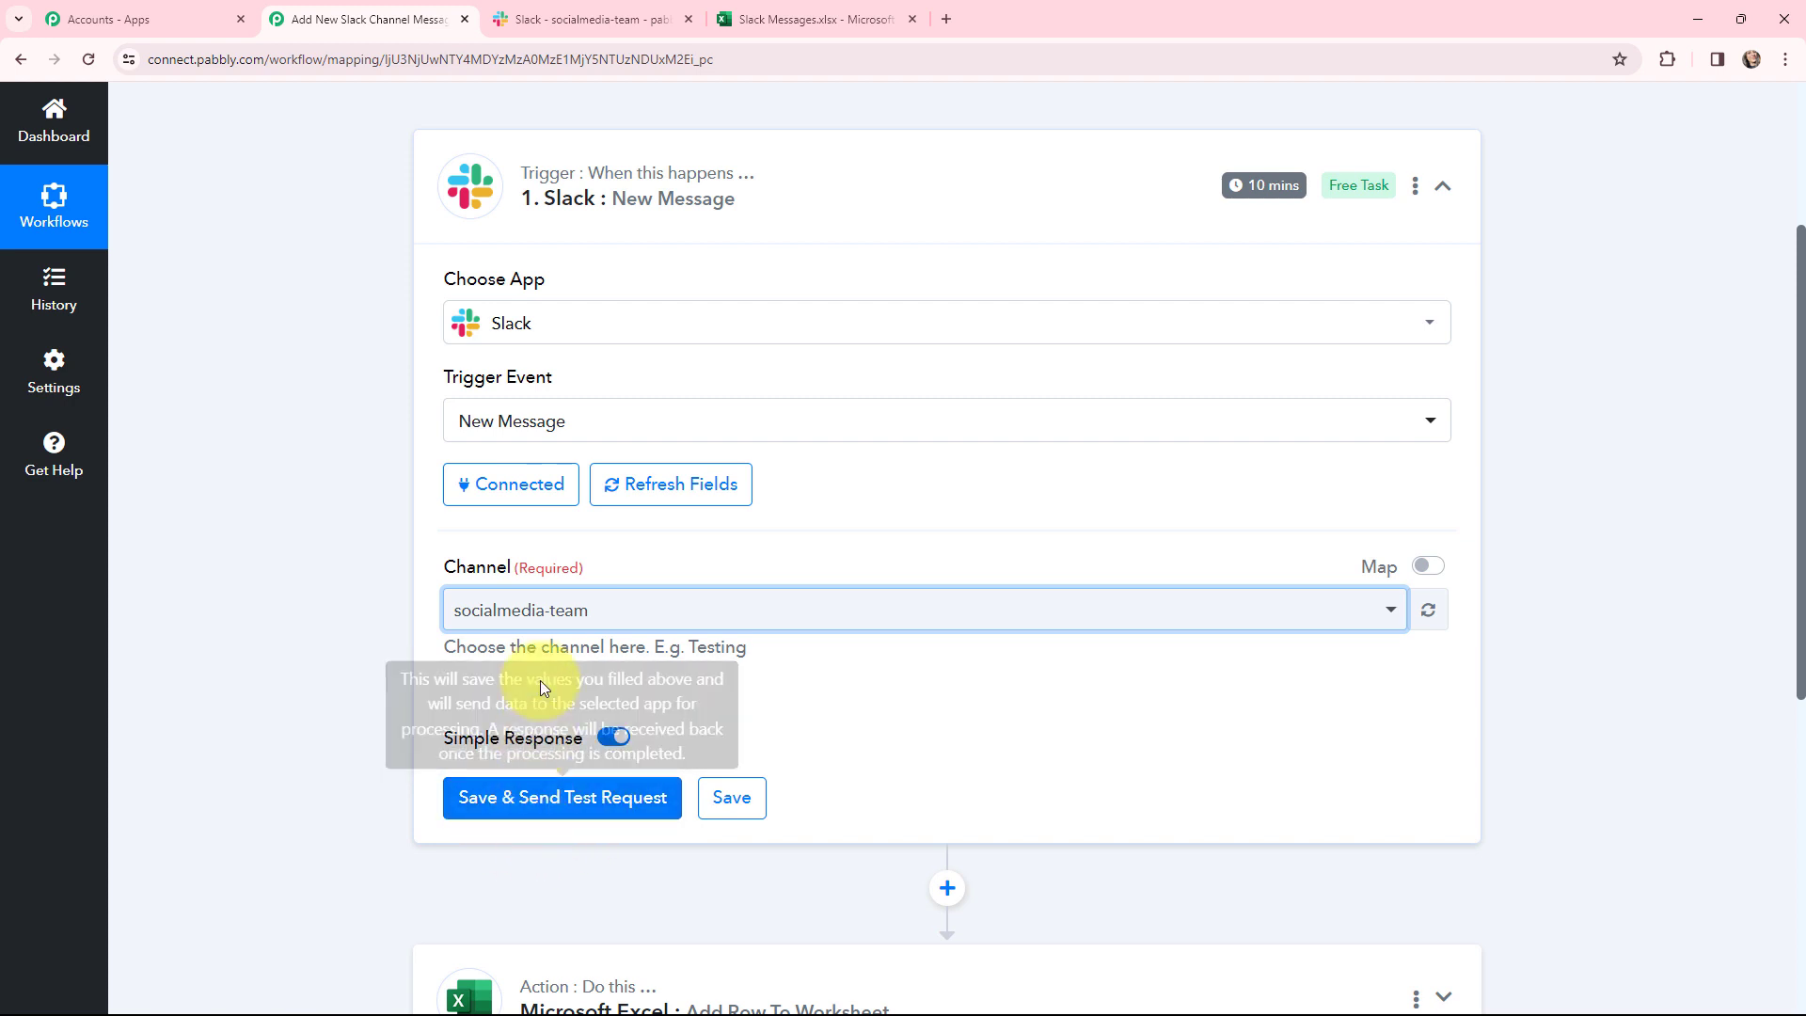
left_click(576, 21)
left_click(733, 861)
type("Hello Team, Today's Agenda is to reach 10,000 views on our YouTube Channel. Post 16 videos today & 8 shorts.")
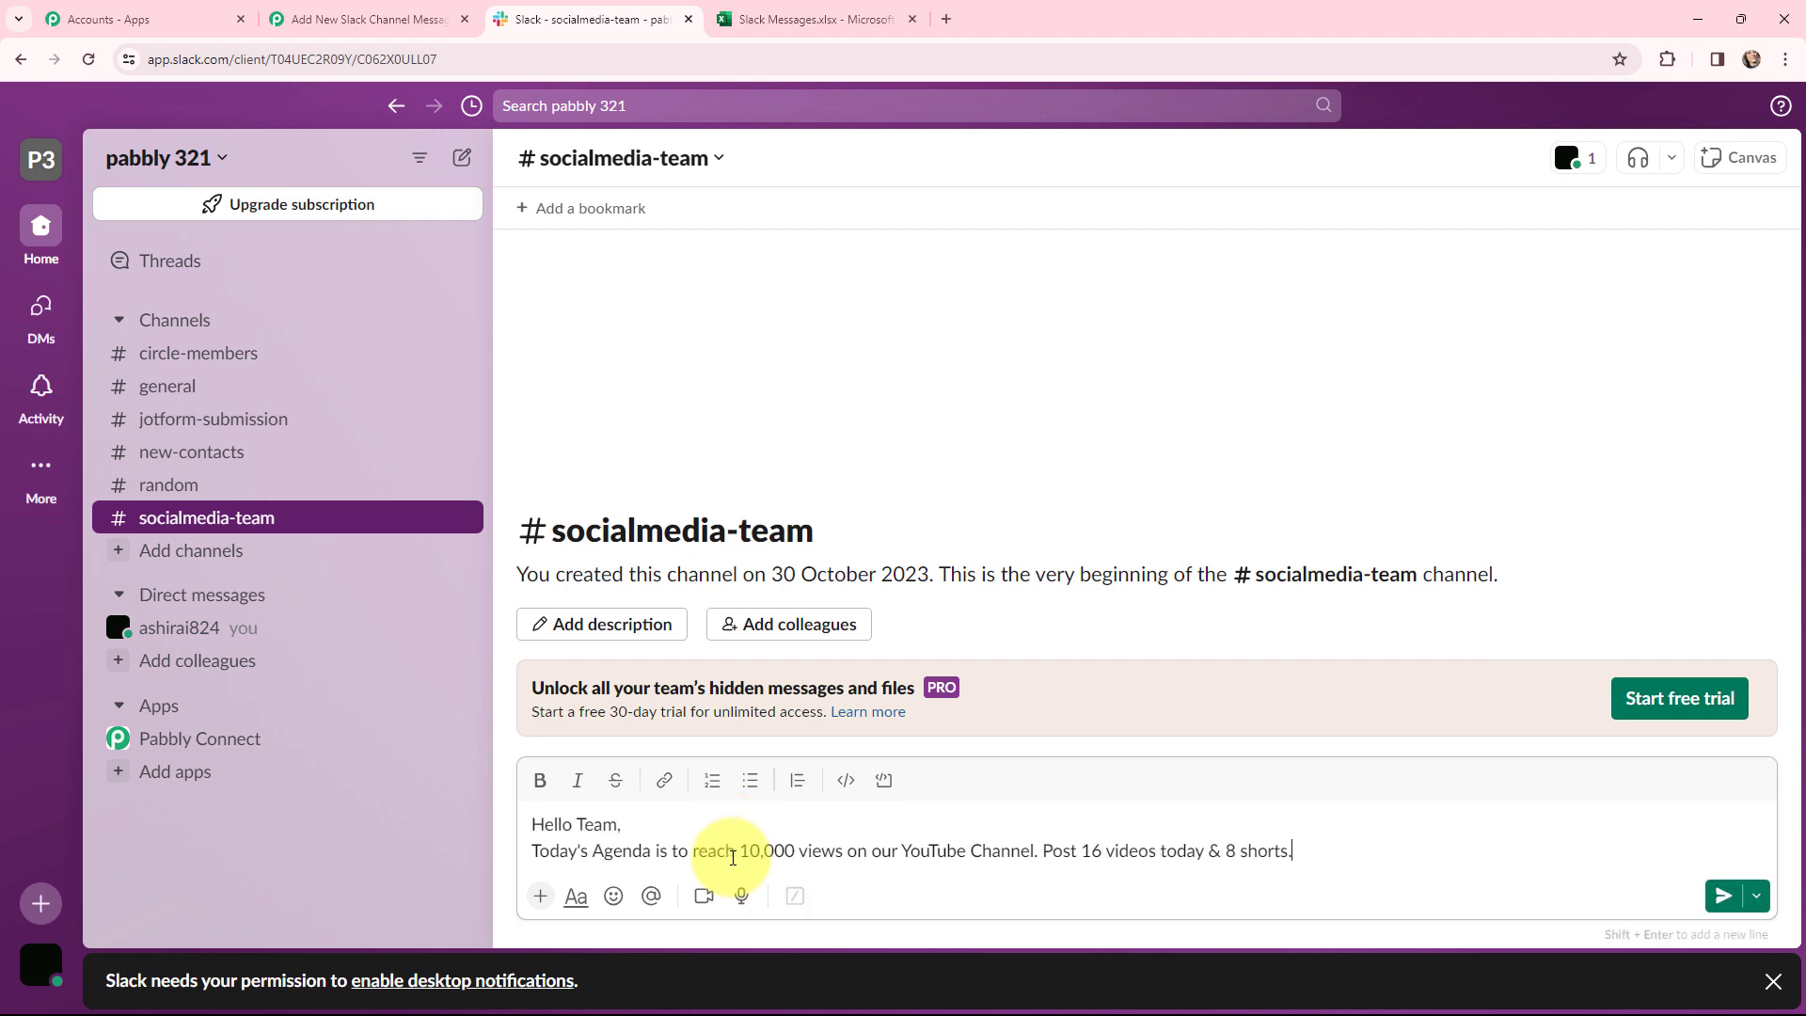
left_click(1723, 895)
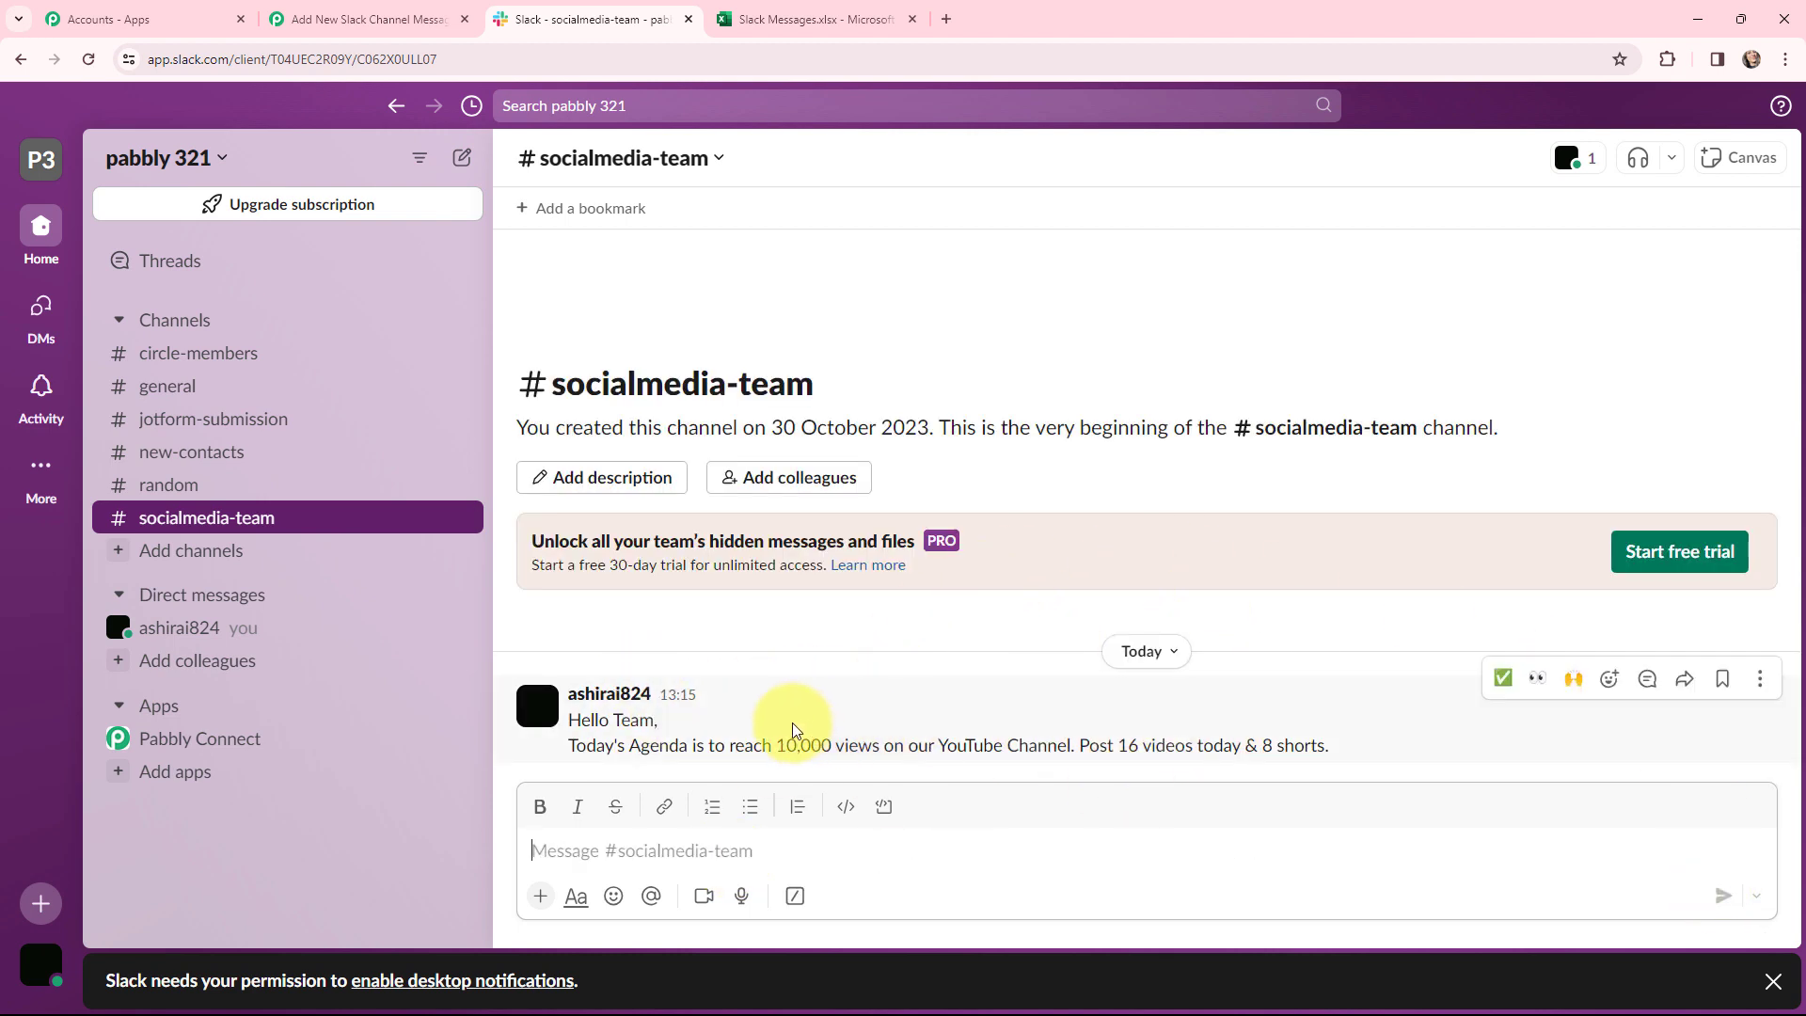
- Return to the Pabbly Connect workflow, save the trigger with a test request, and inspect the response's Text and User values
left_click(367, 18)
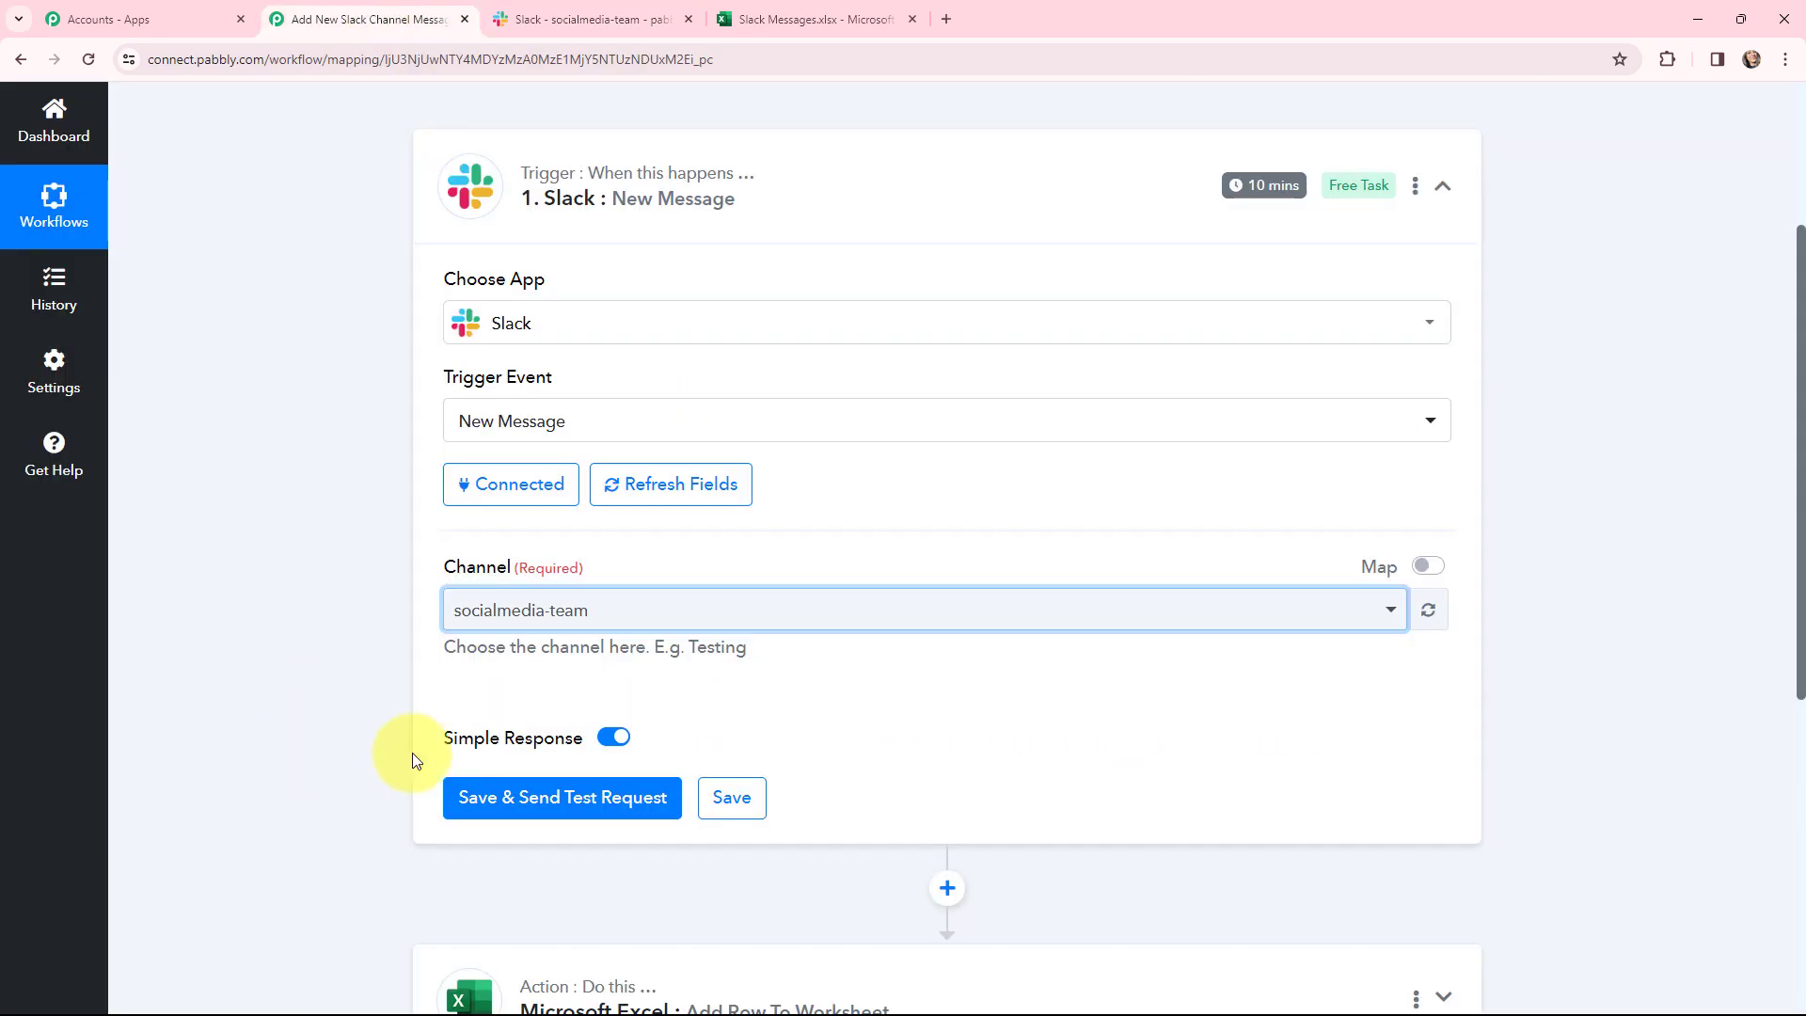
left_click(563, 799)
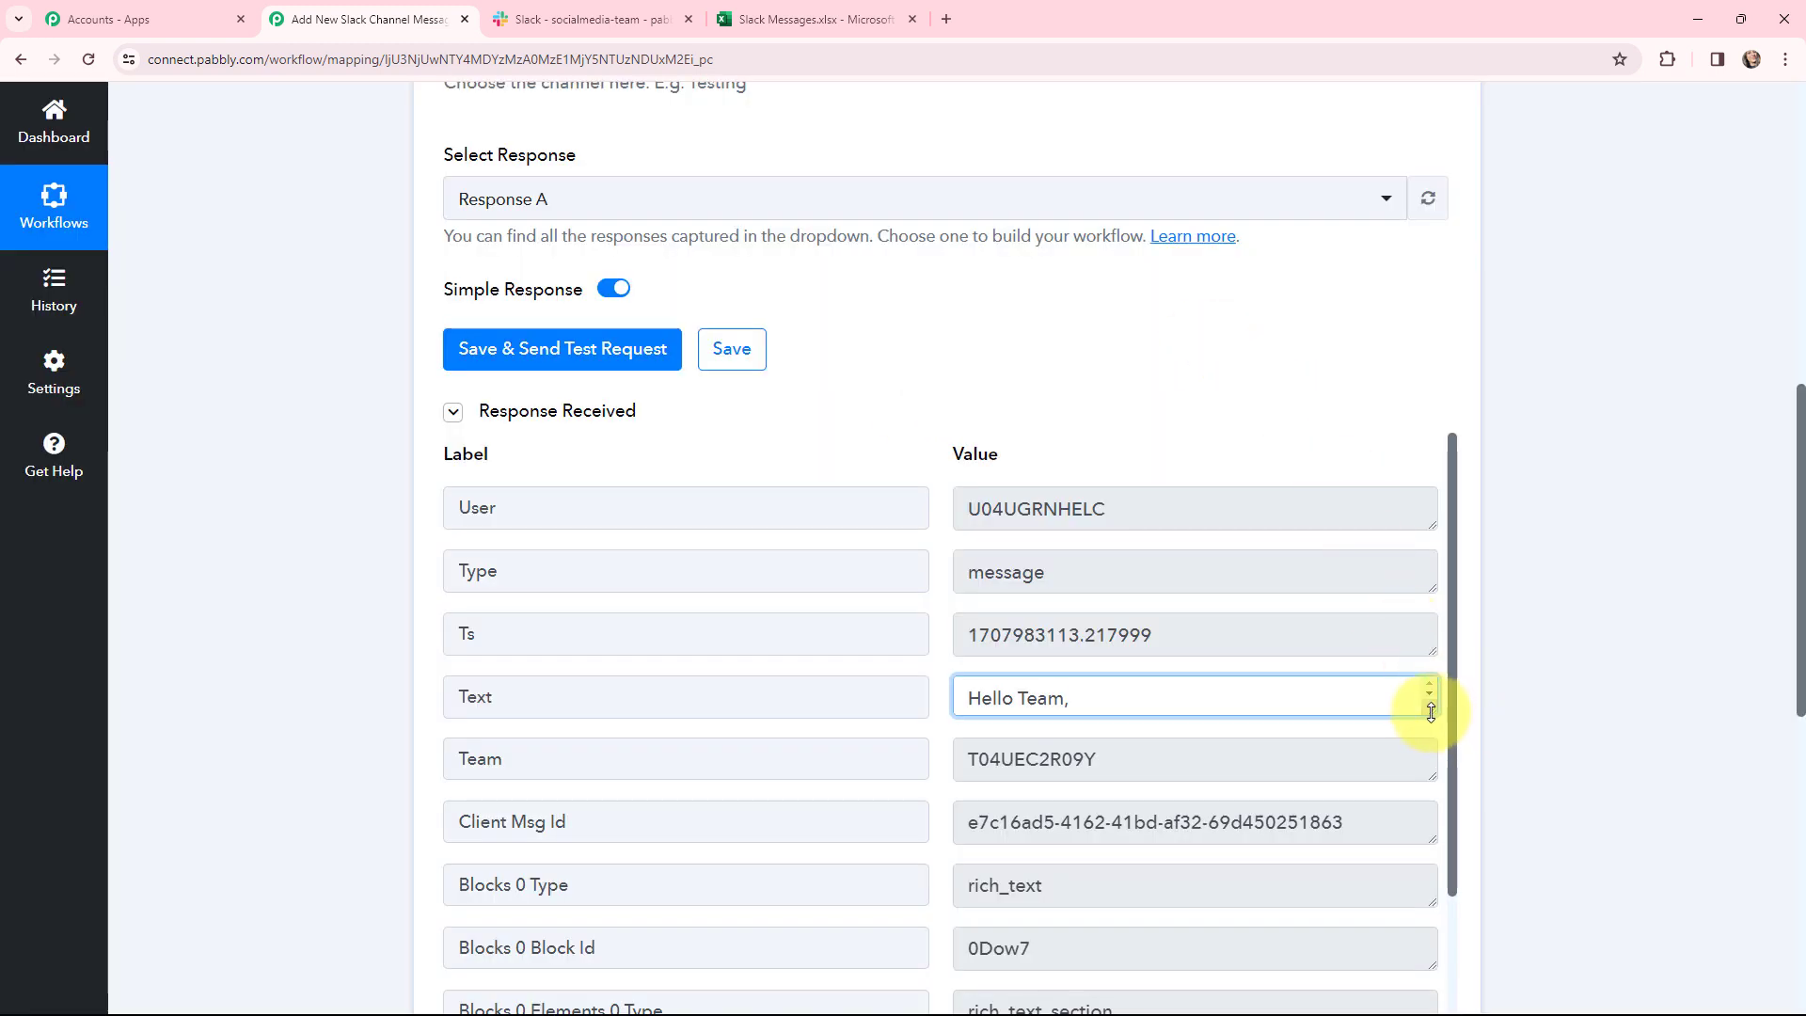
mouse_move(1430, 712)
left_mouse_down()
mouse_move(1427, 810)
mouse_move(1438, 722)
left_mouse_up()
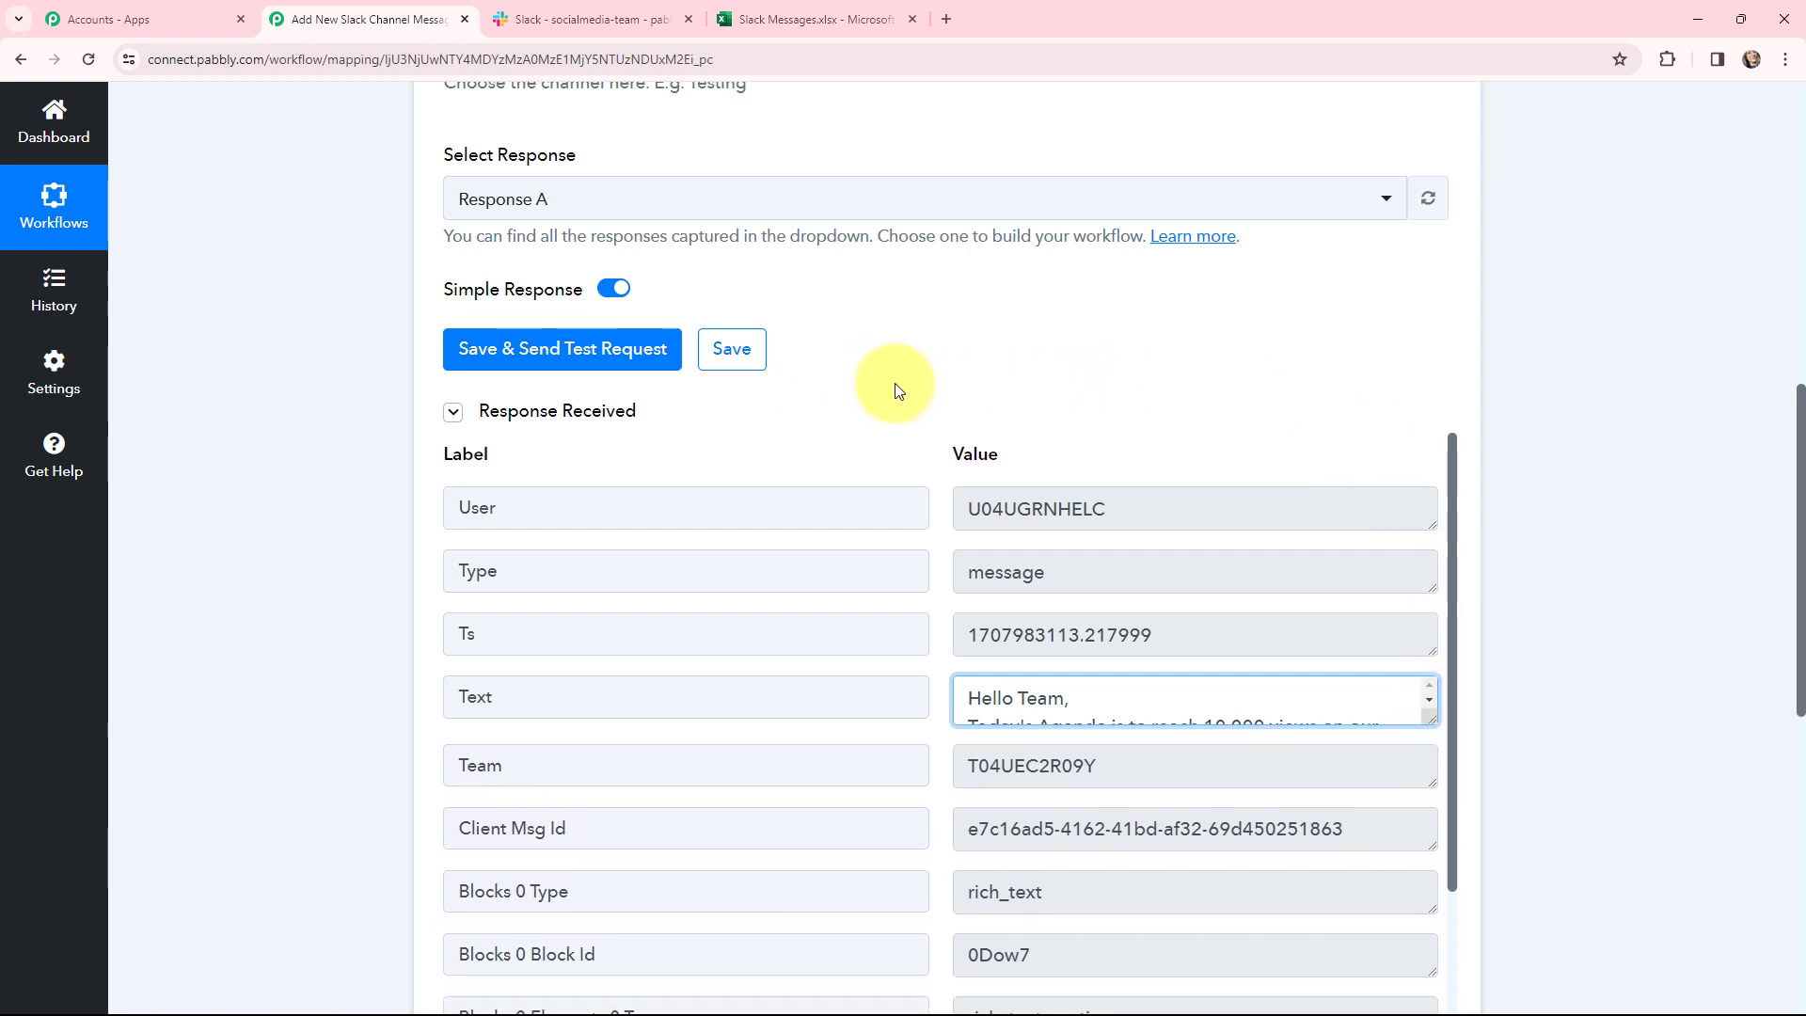
scroll(919, 389, "down", 1)
left_click_drag(964, 419, 1129, 417)
left_click(1130, 417)
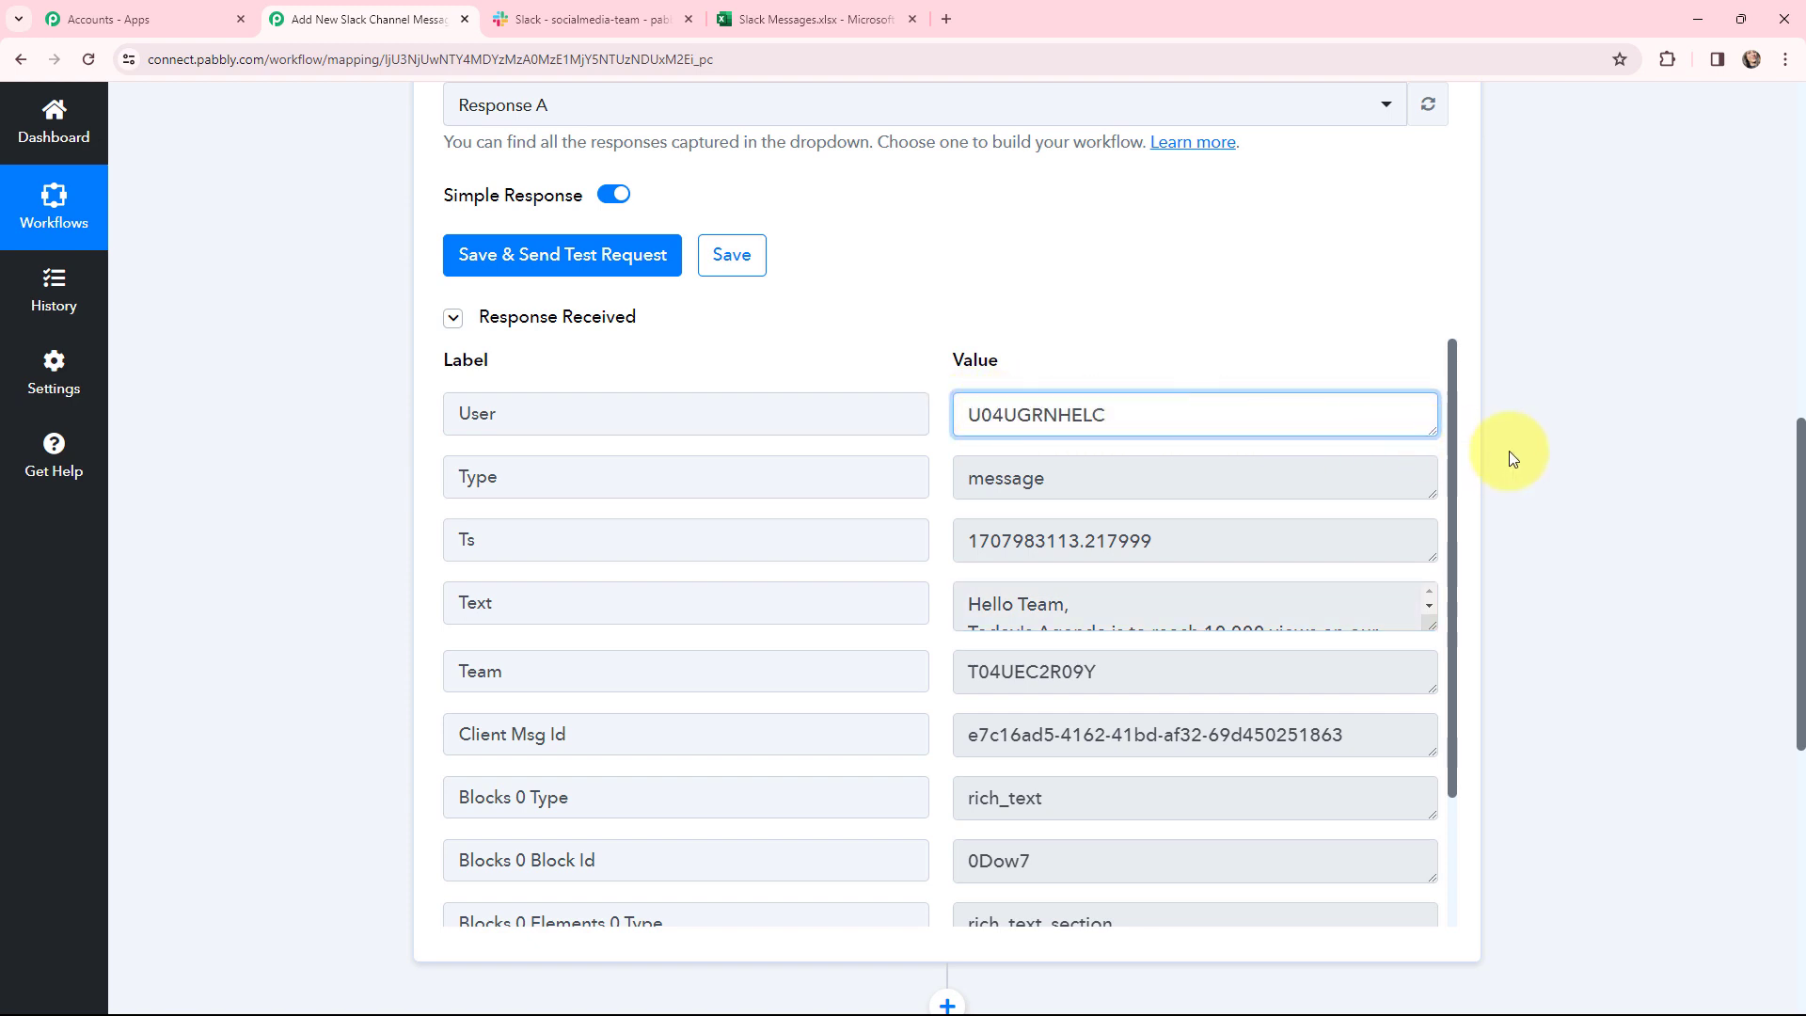
left_click_drag(1449, 442, 1524, 454)
- Insert a Slack action with the Get User by Id event before the Excel action, using the existing connection Slack #10
scroll(1533, 455, "down", 3)
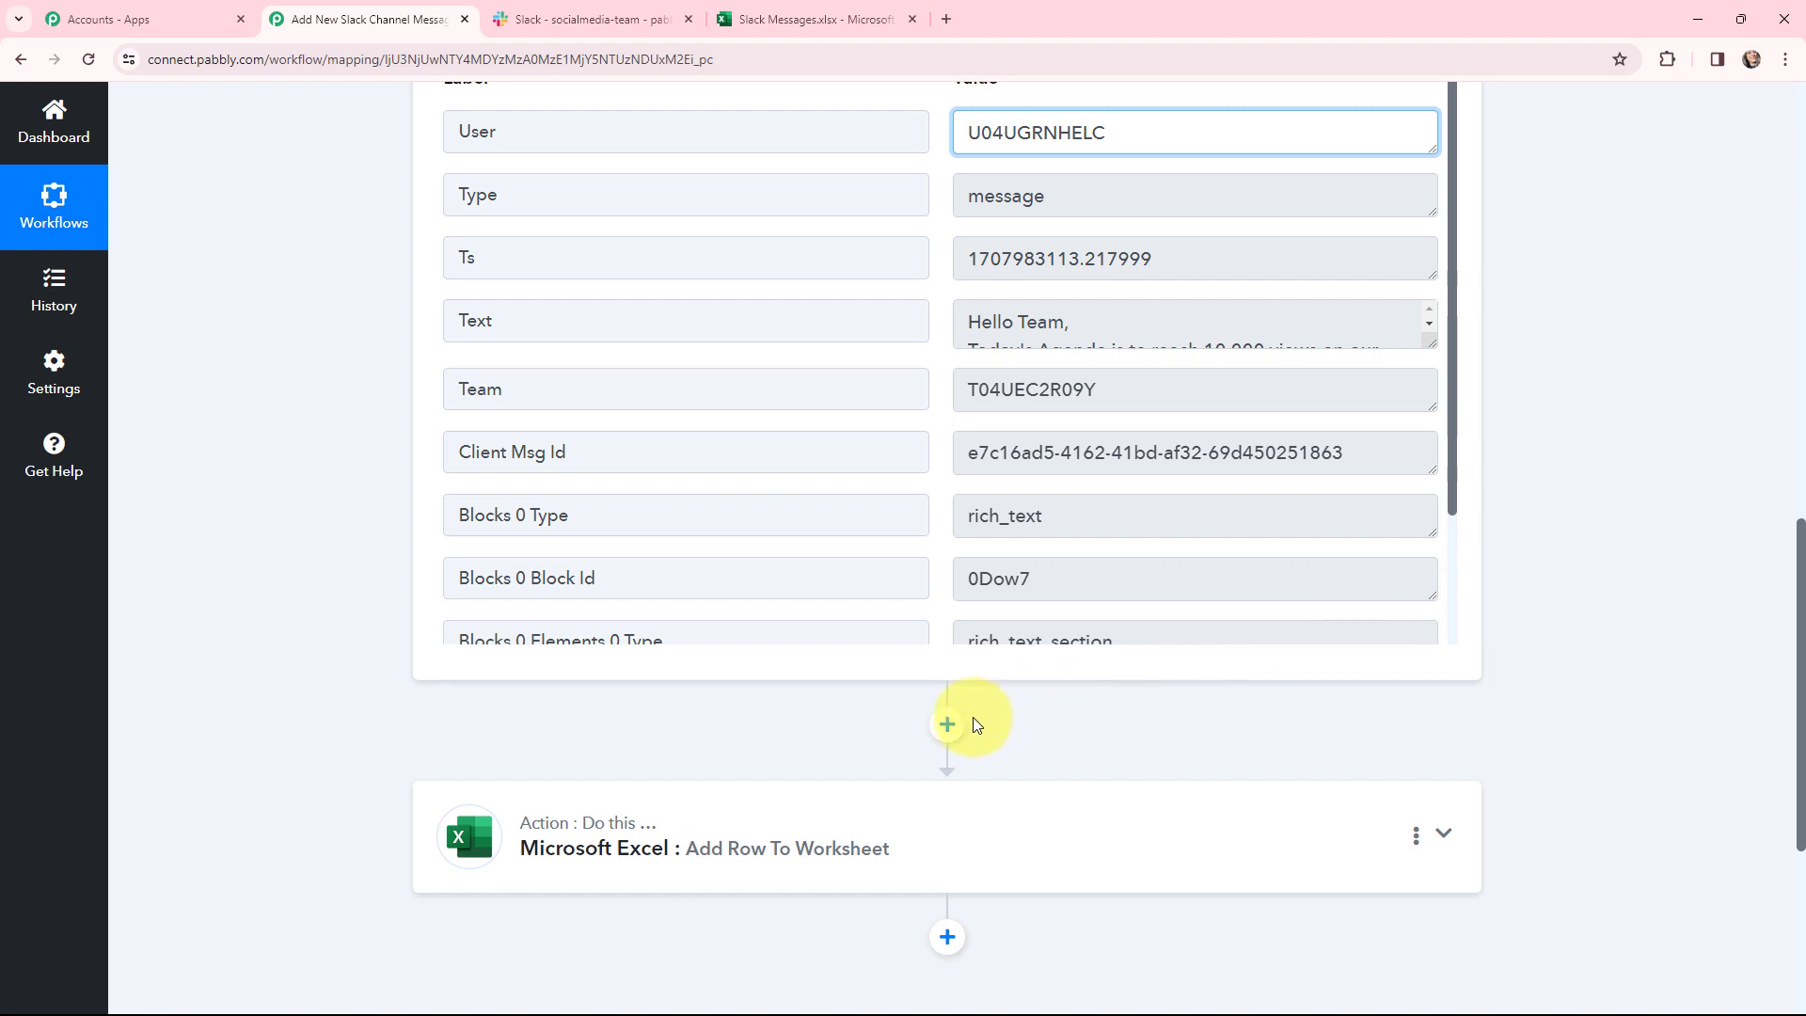
left_click(947, 724)
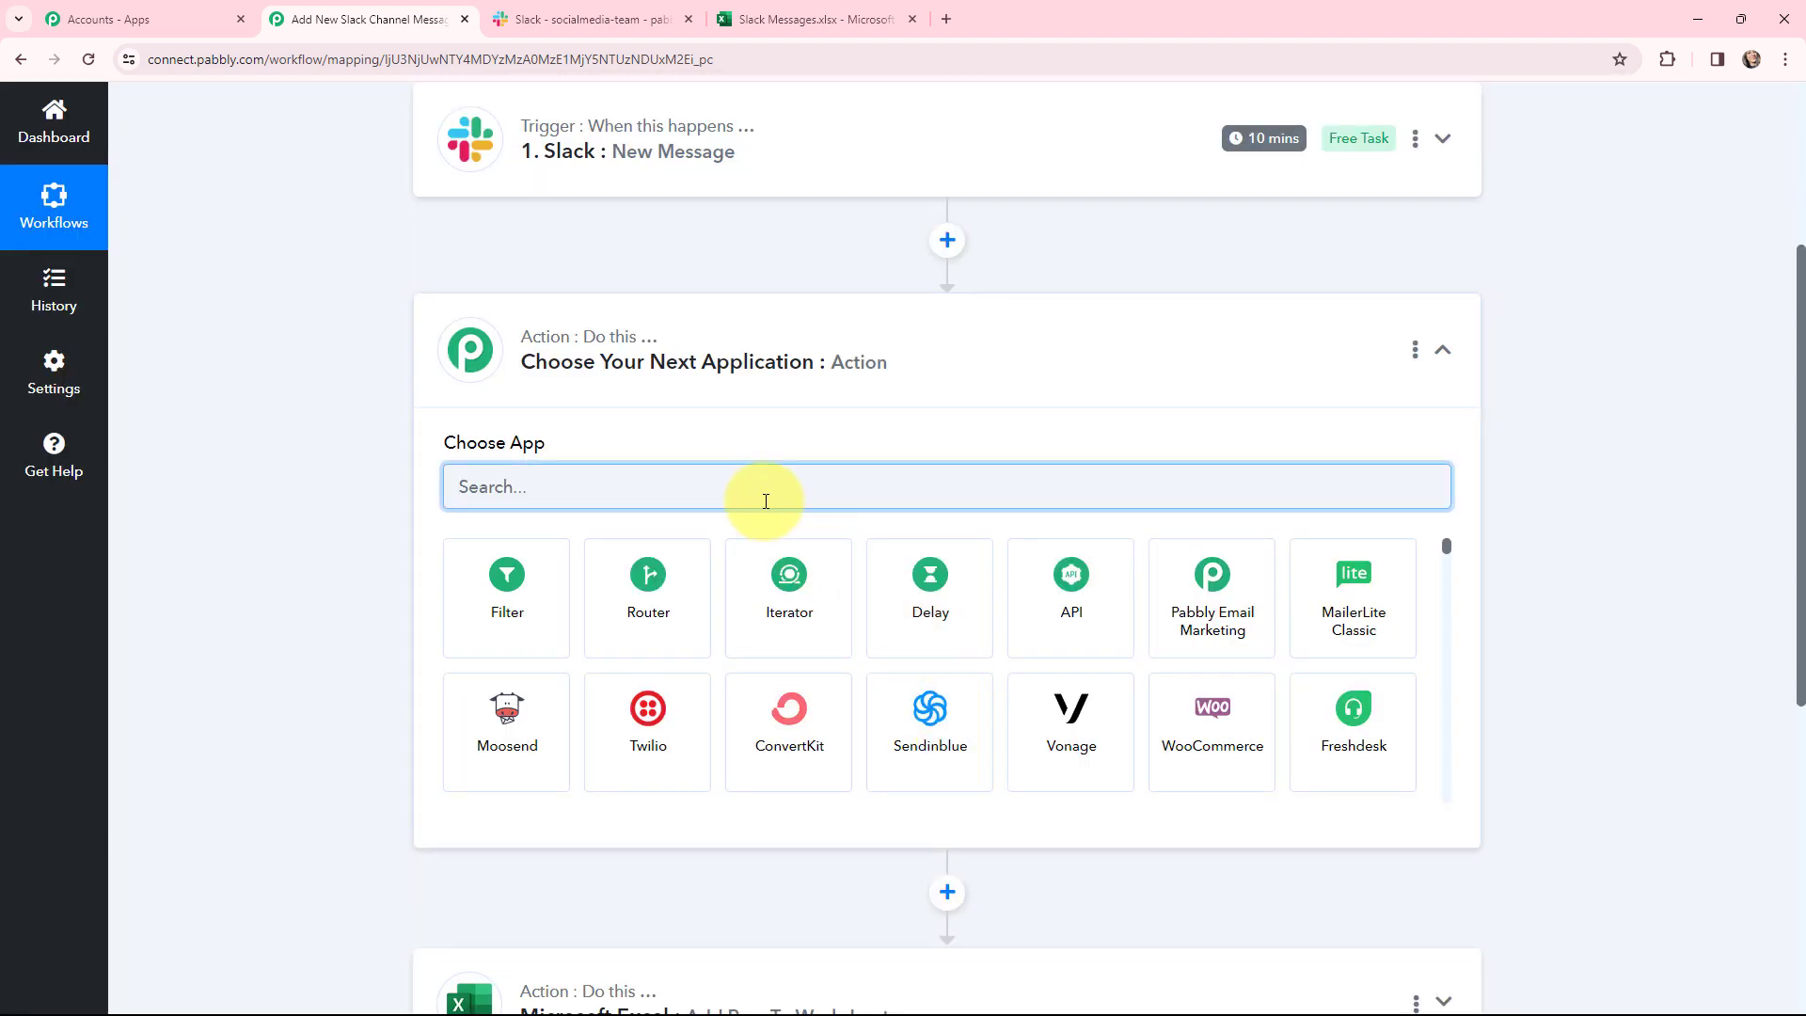
type("slack")
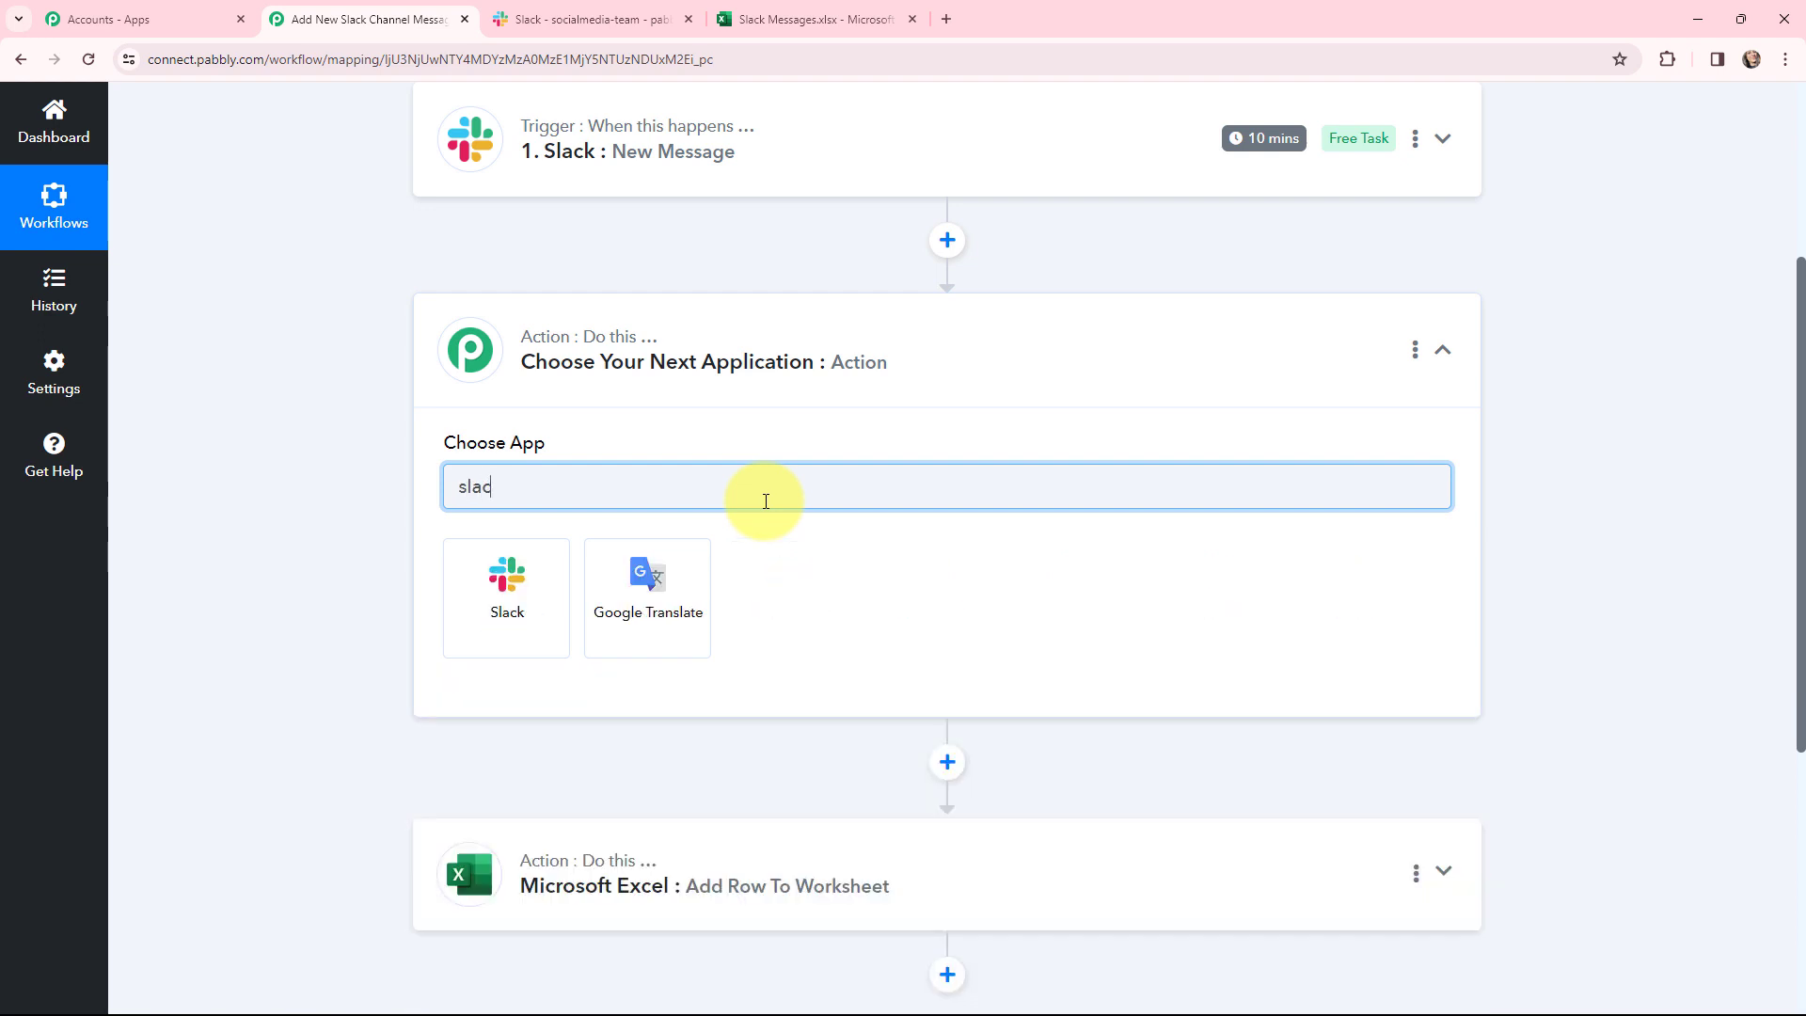
left_click(503, 592)
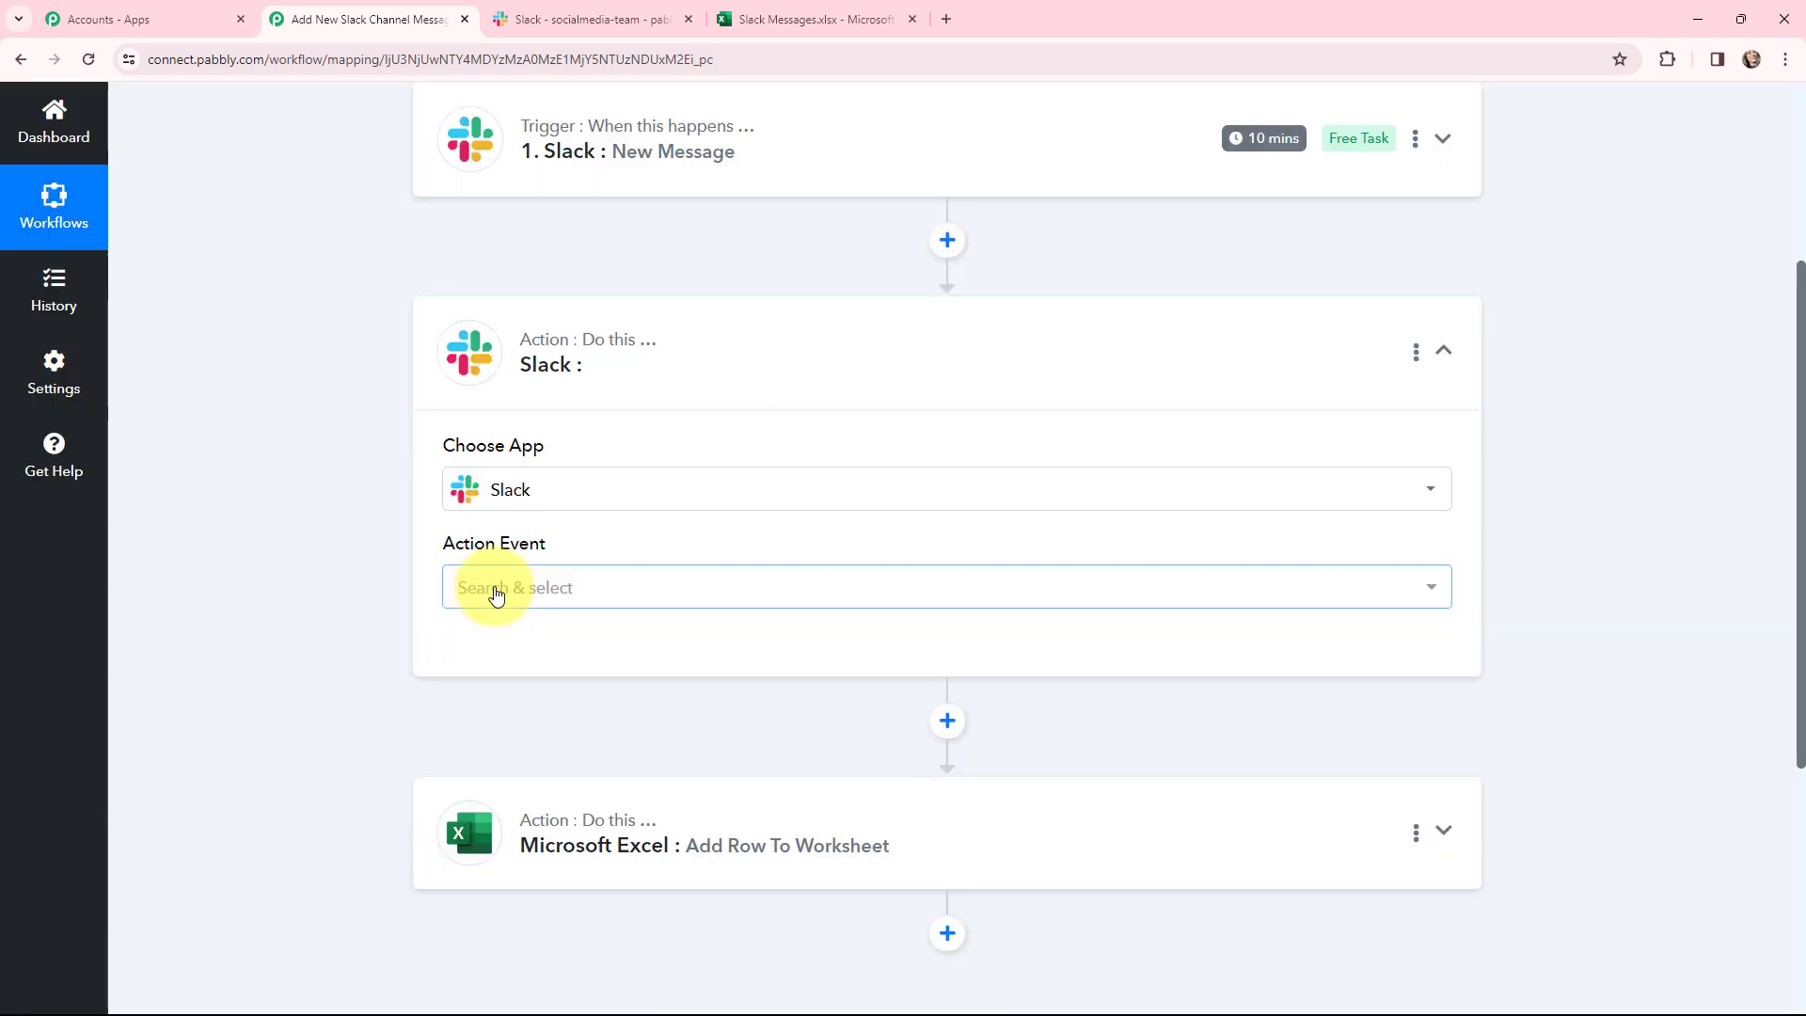
left_click(496, 595)
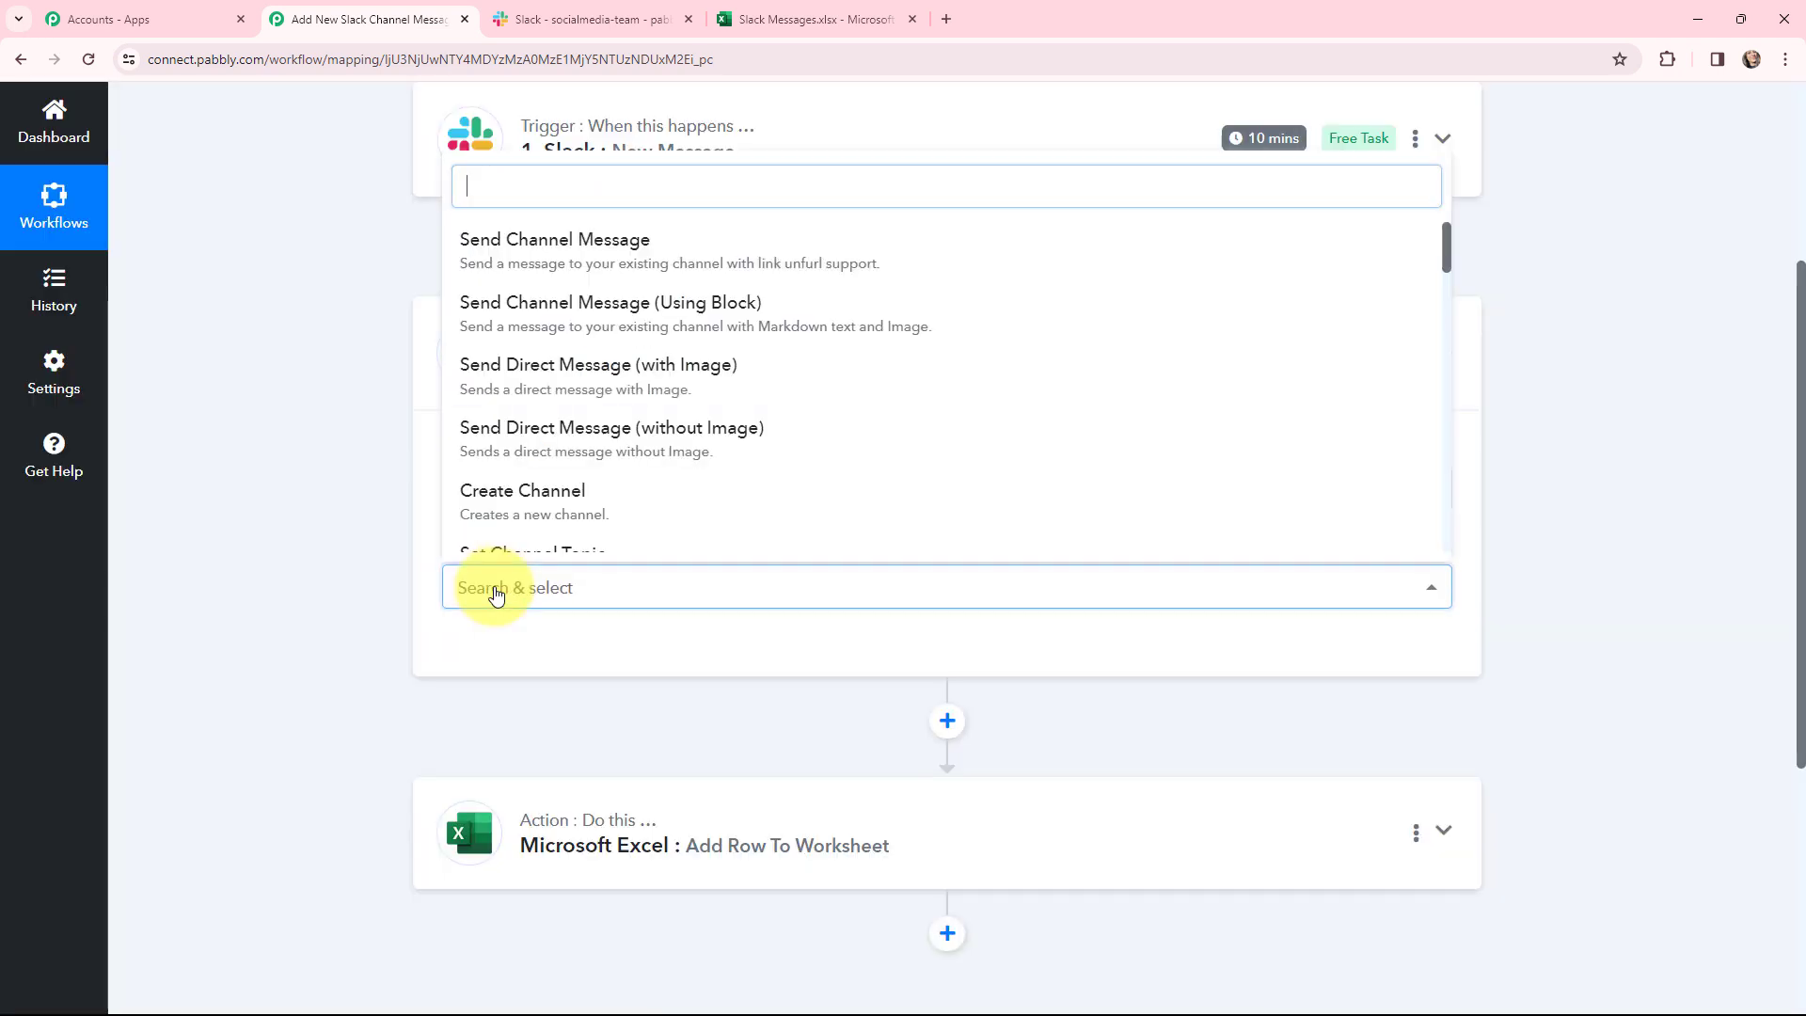
type("get")
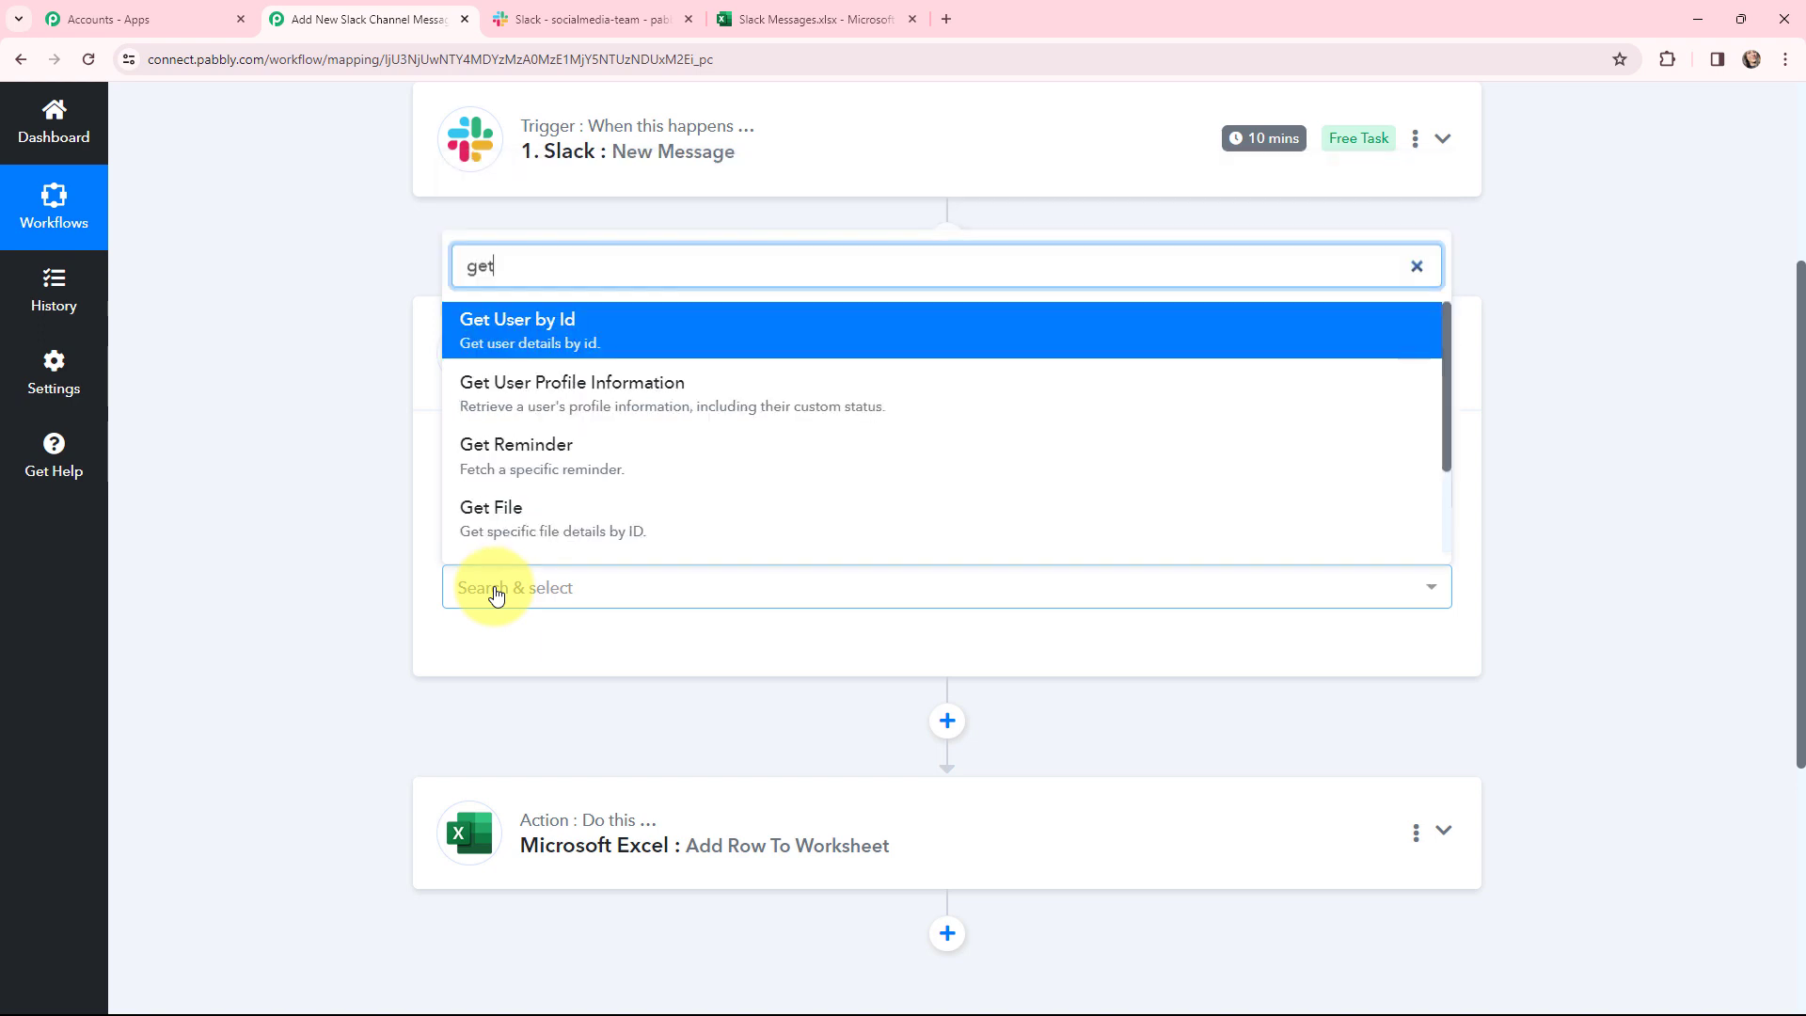
left_click(506, 320)
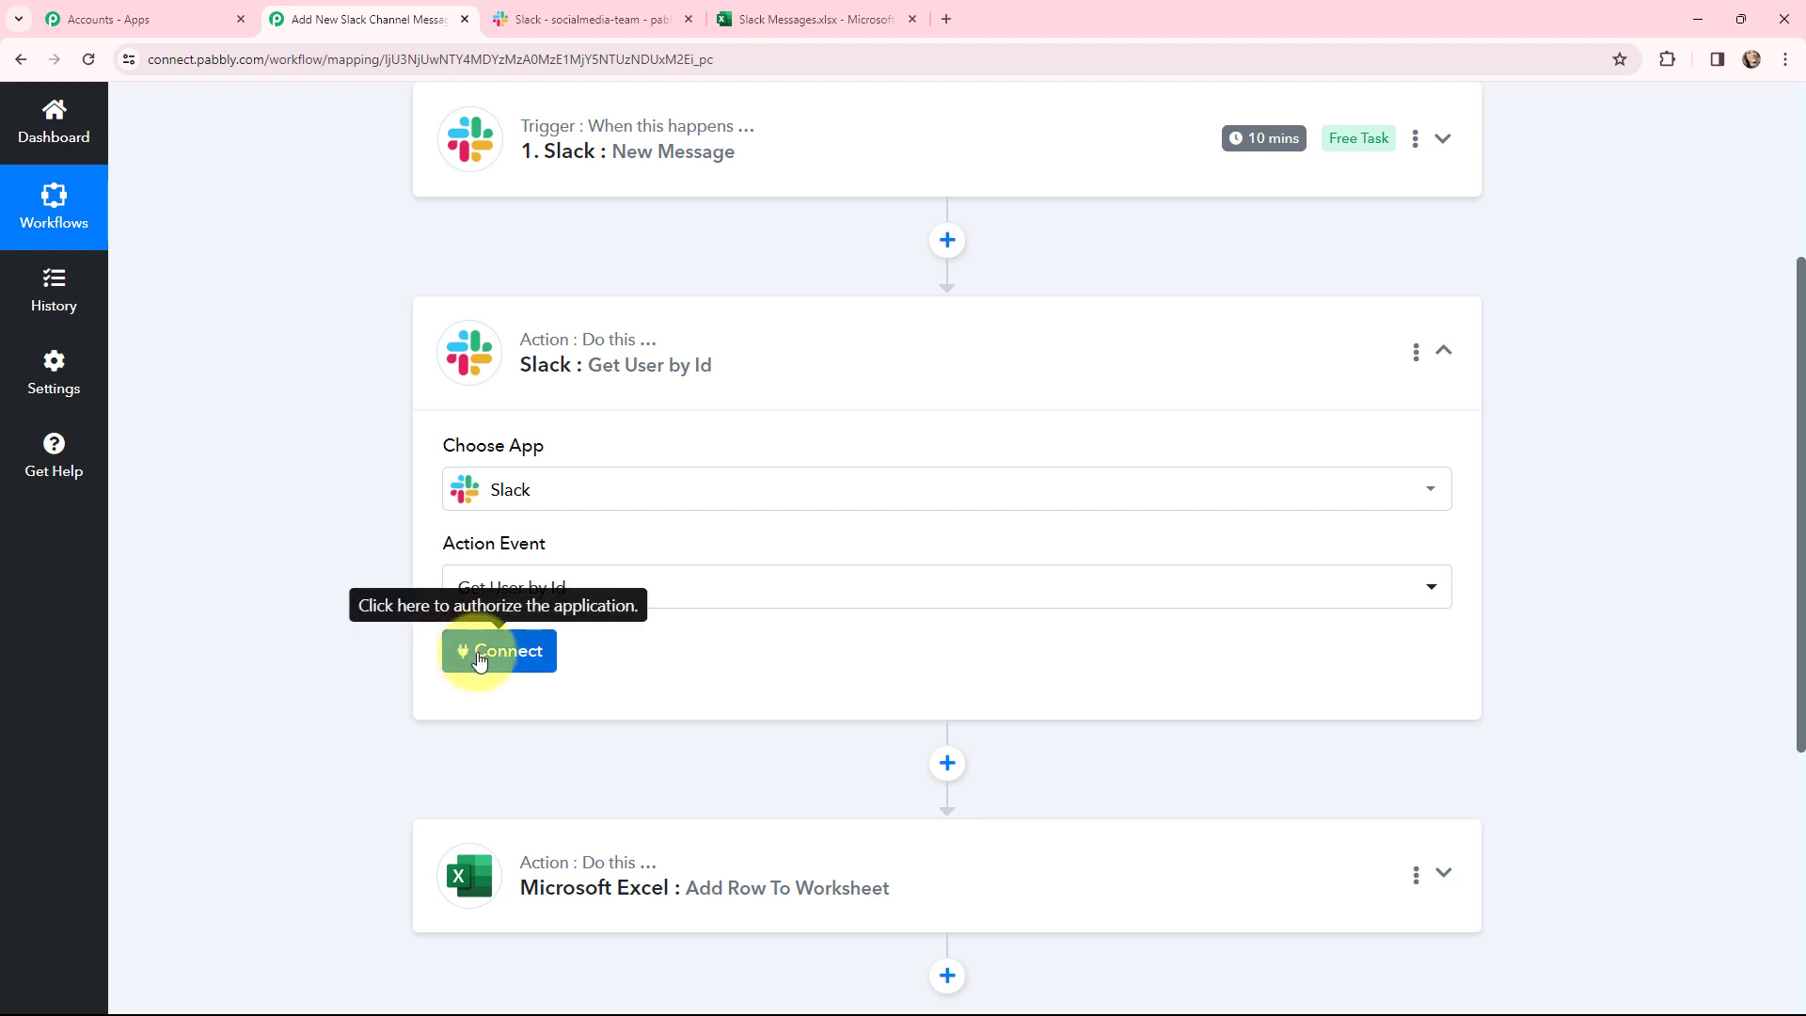
left_click(480, 655)
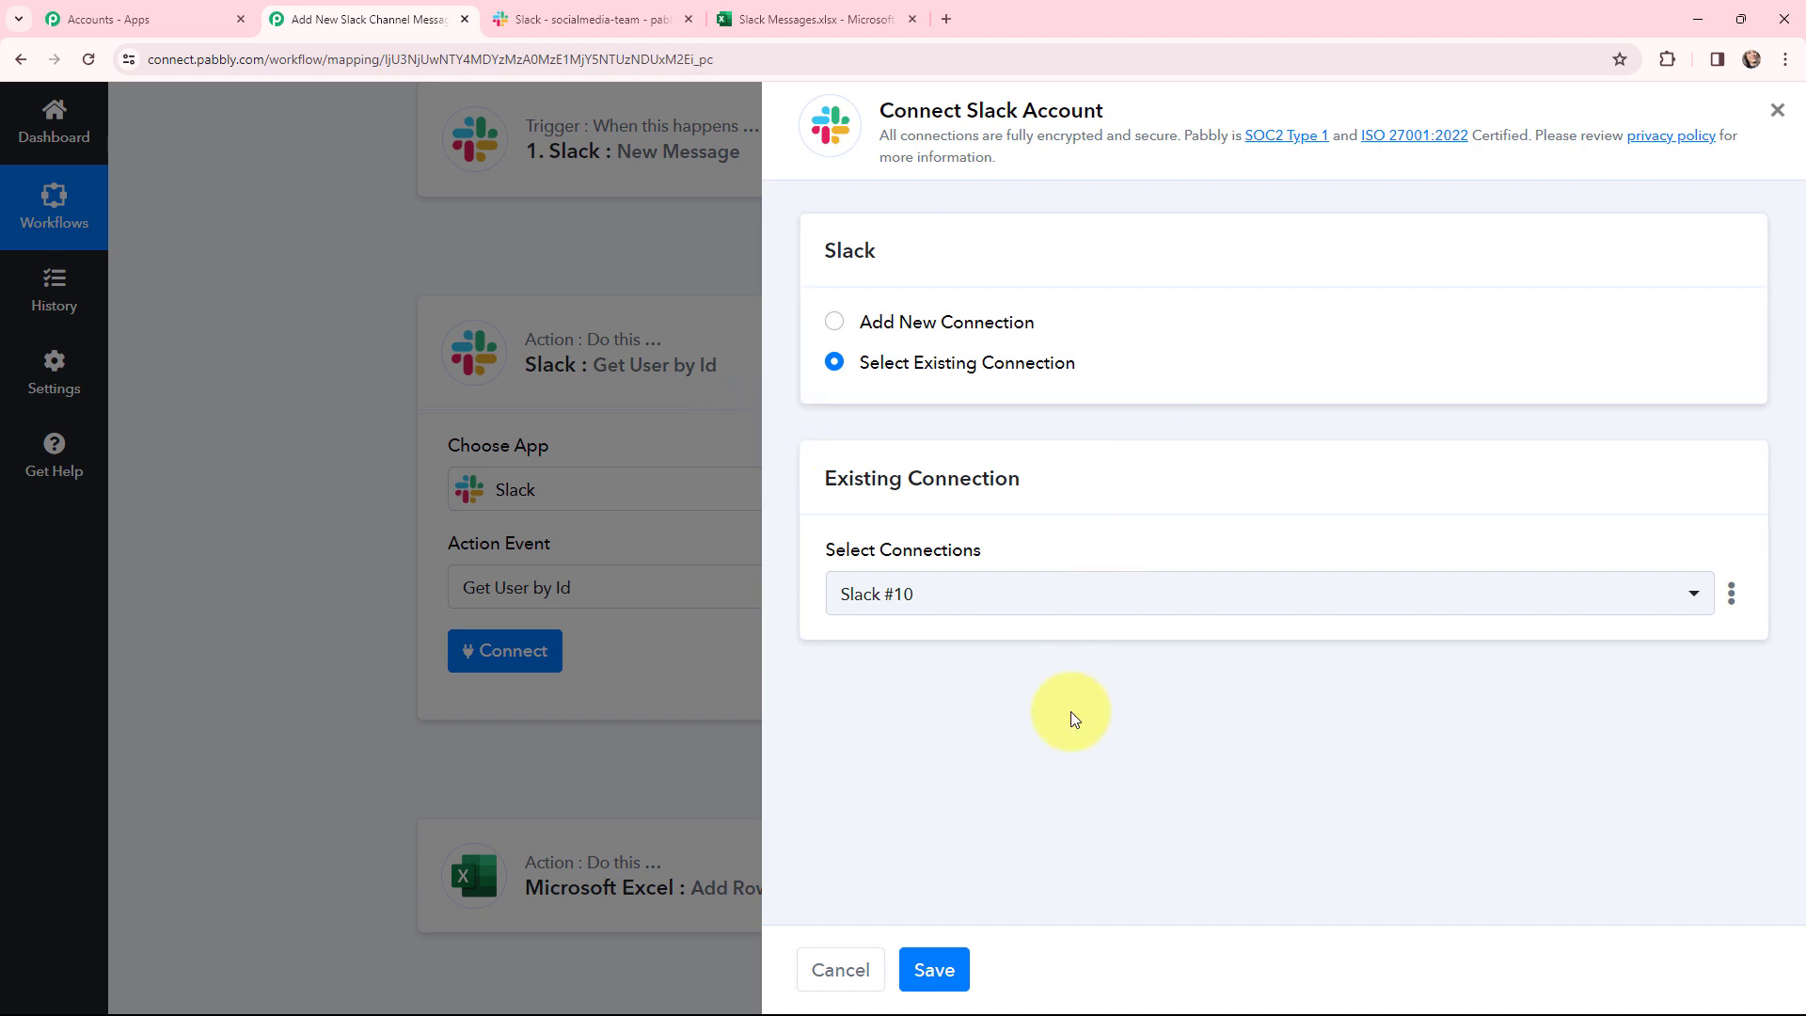
left_click(932, 972)
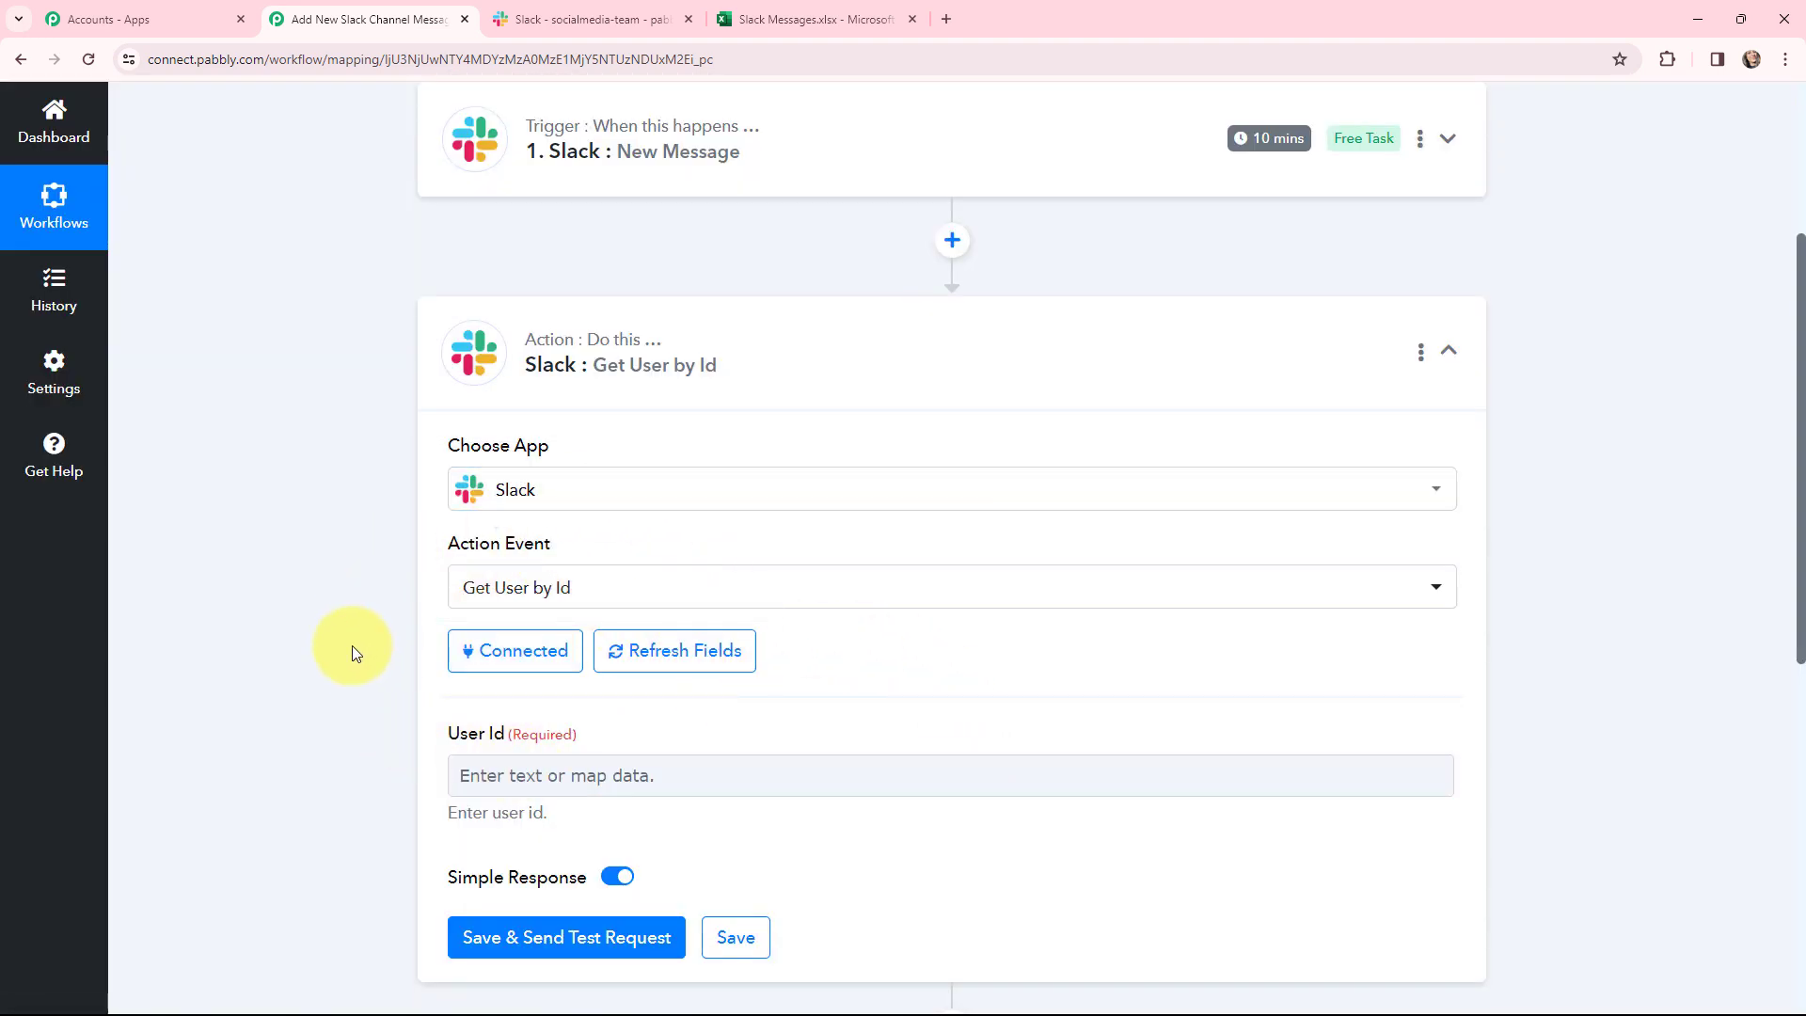
- Map the action's User Id to the User value from the Slack New Message trigger
scroll(354, 540, "down", 1)
left_click(598, 681)
left_click(707, 853)
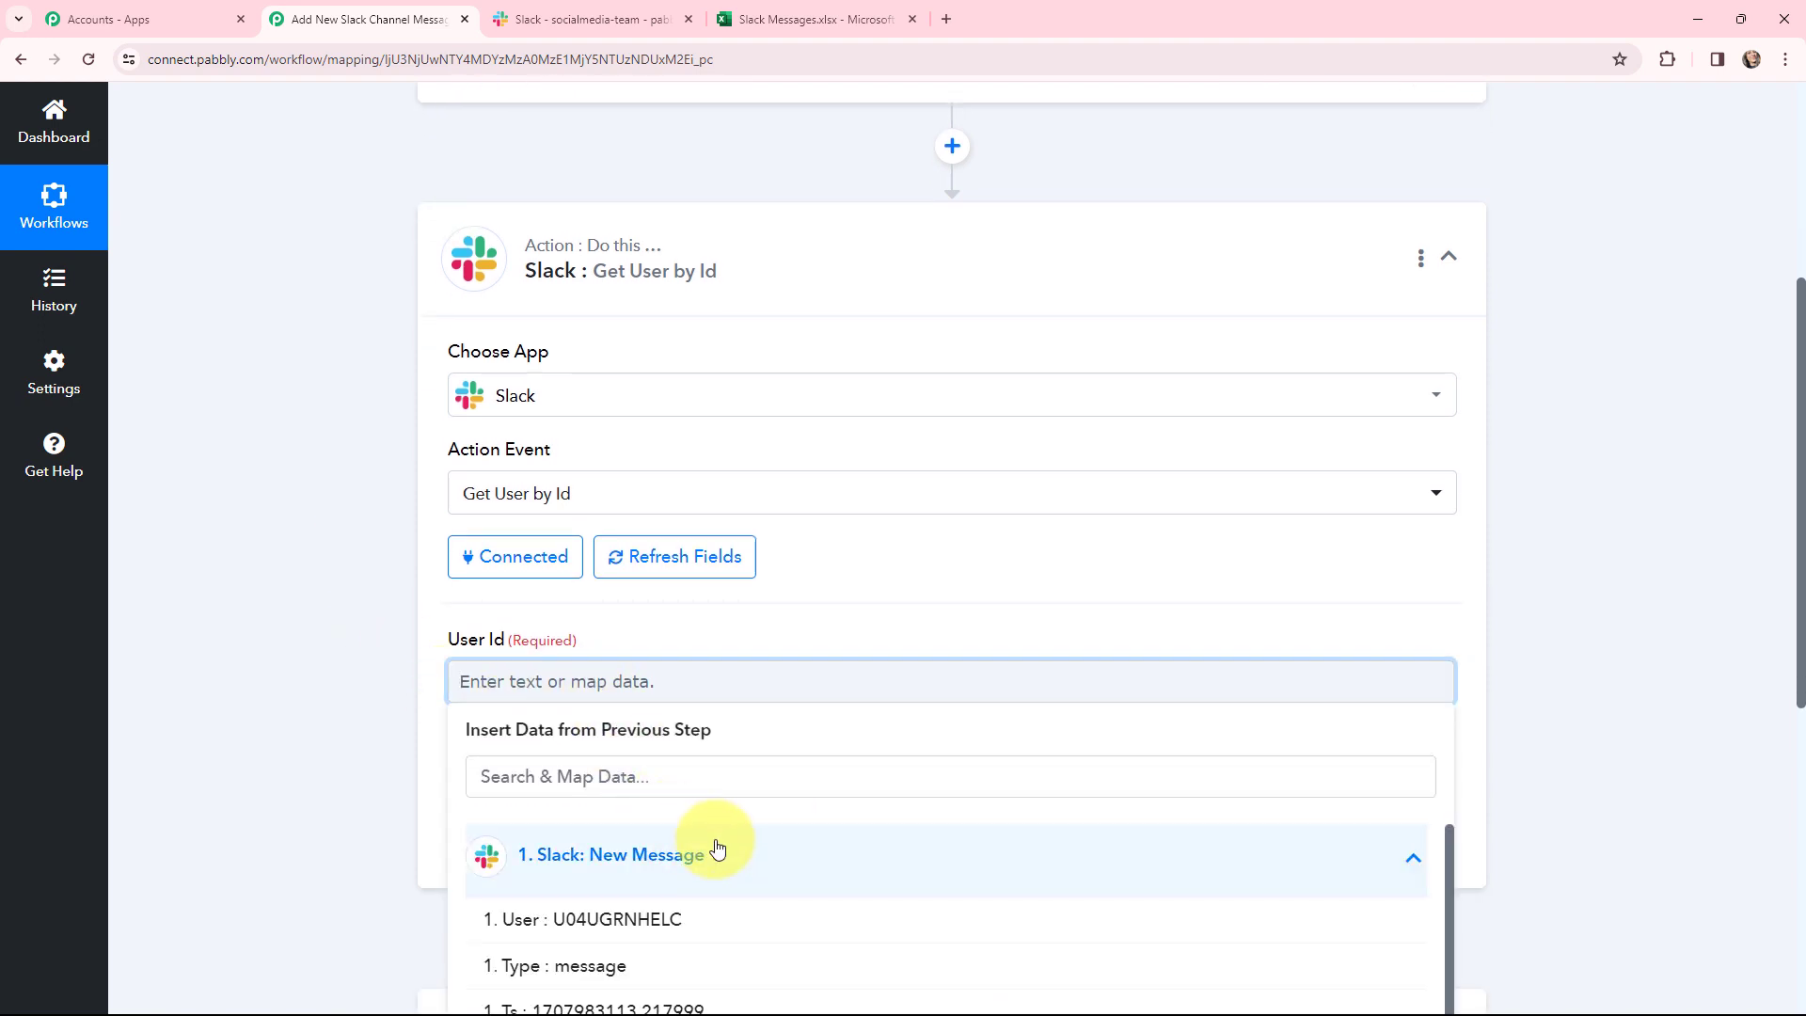
scroll(823, 579, "down", 2)
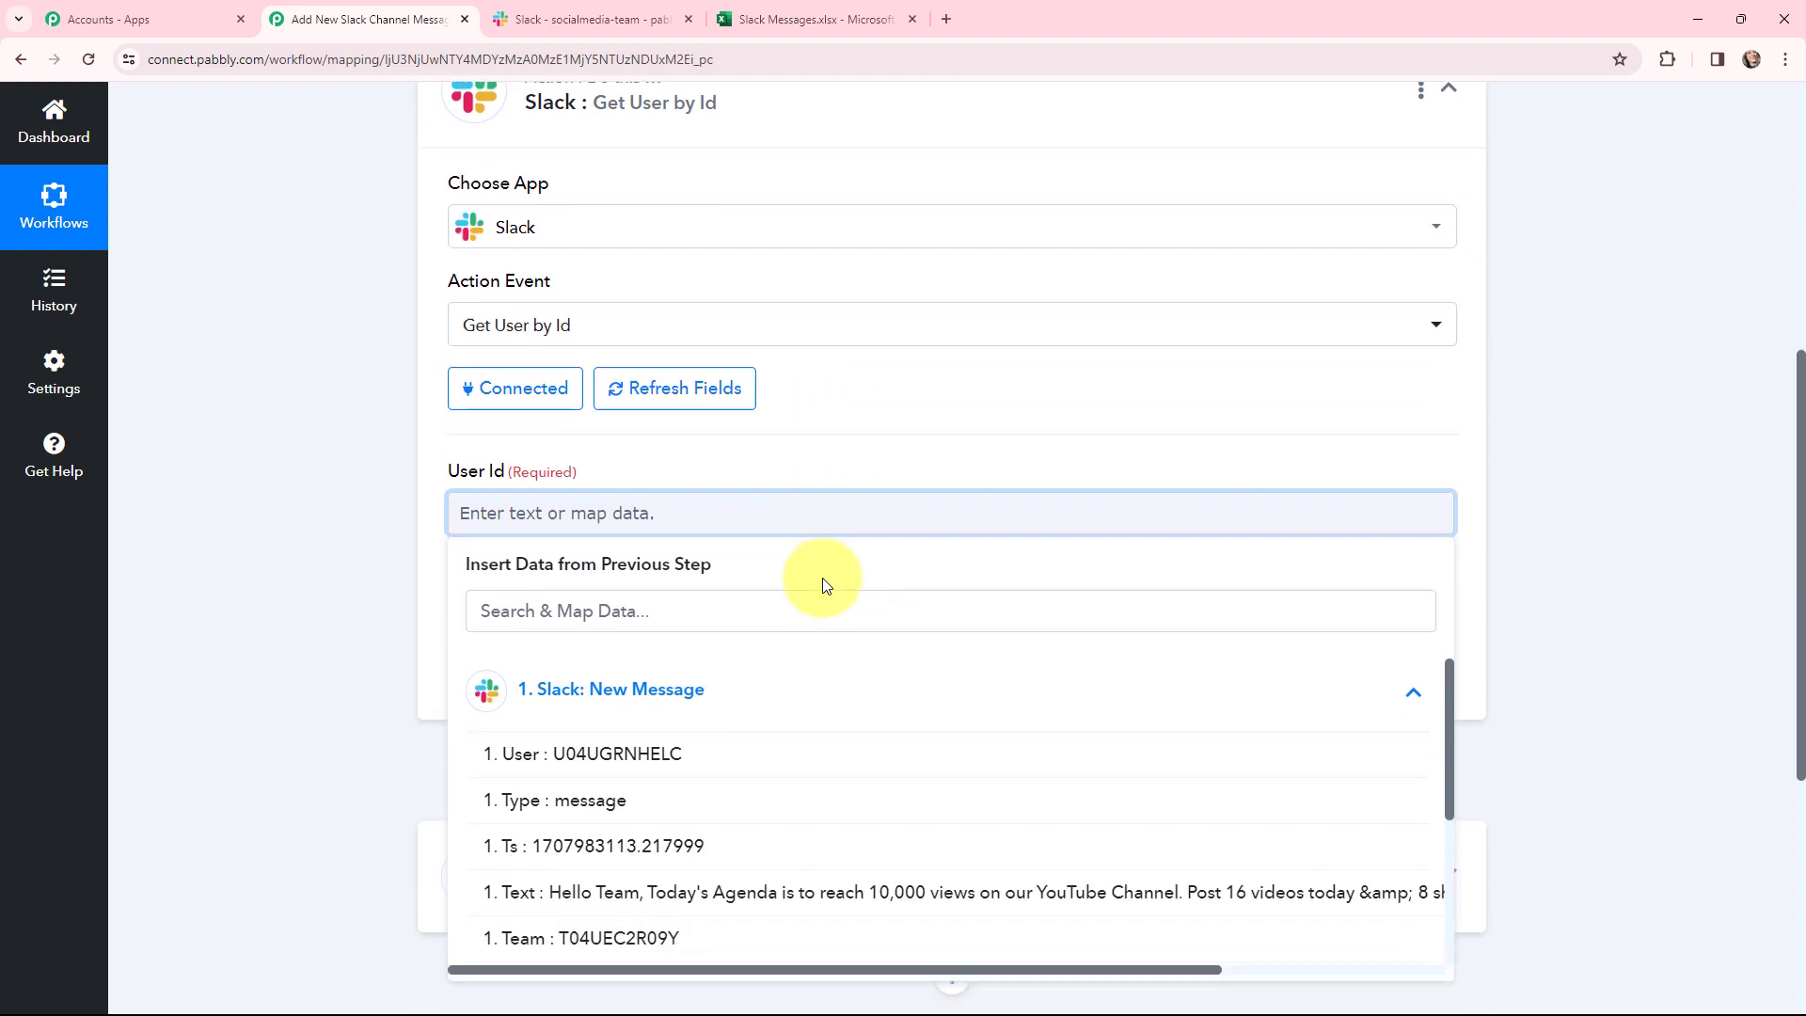
left_click(680, 735)
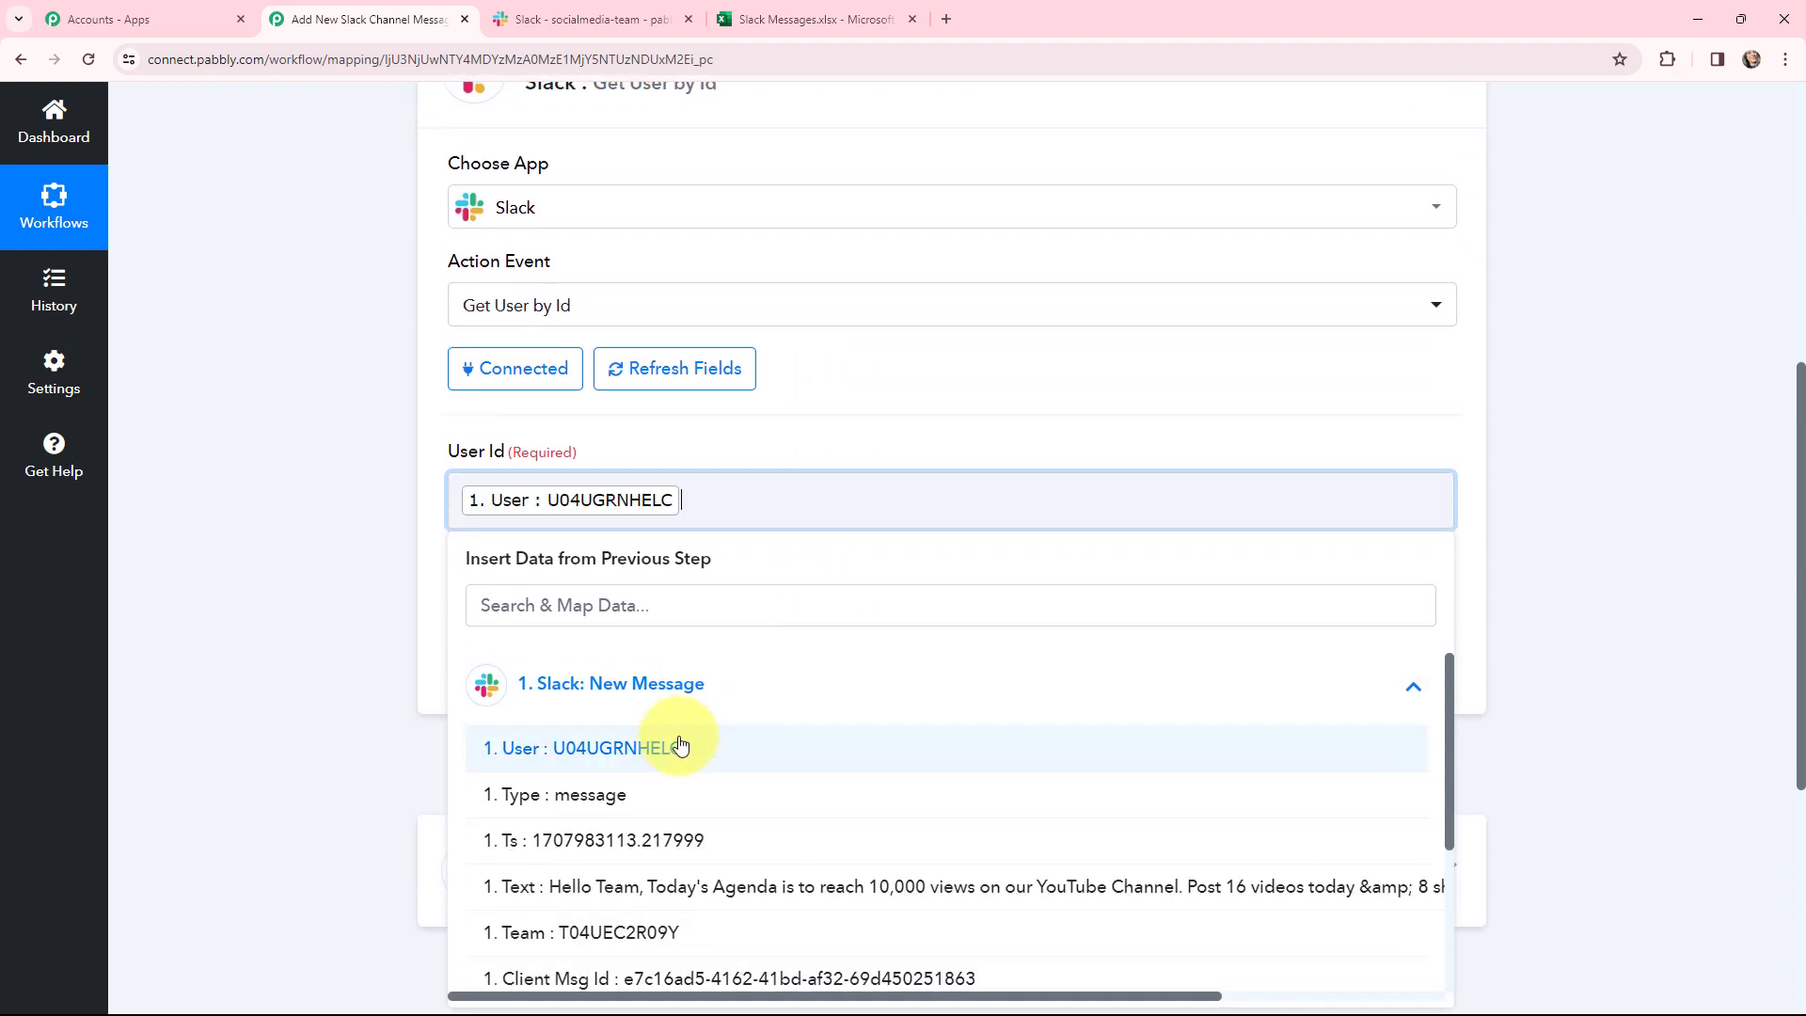
left_click(357, 493)
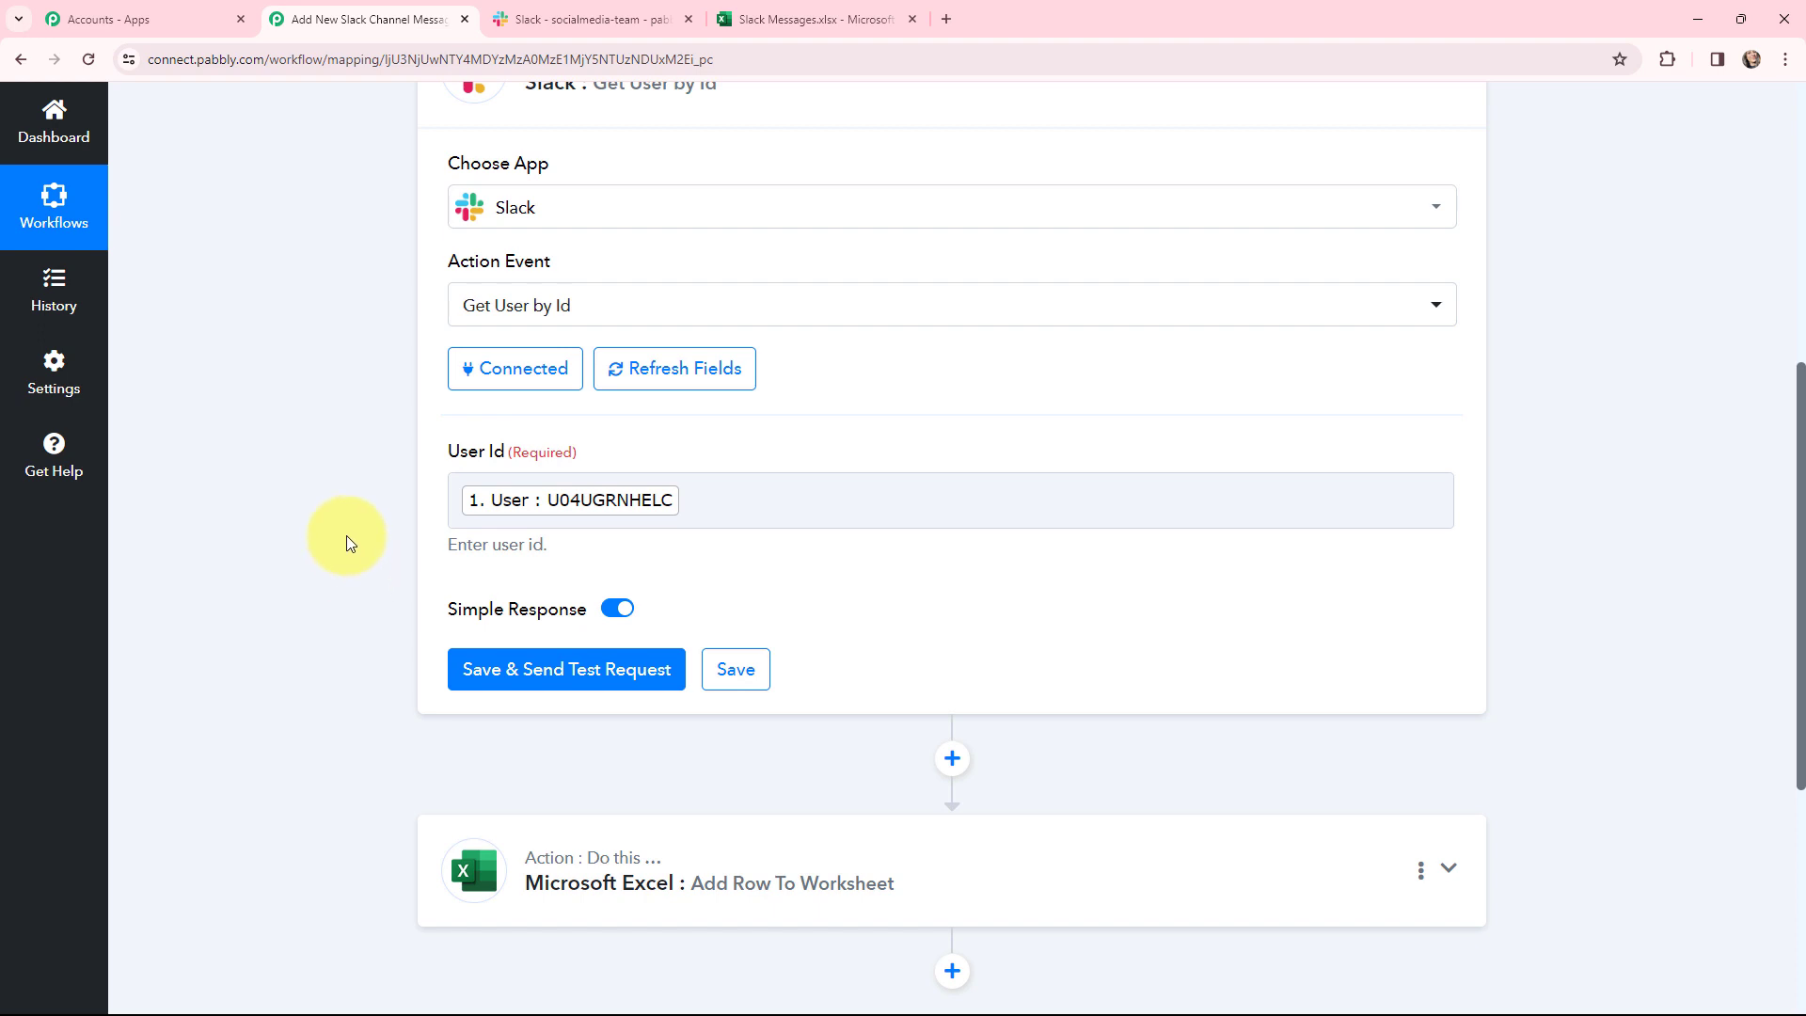
- Save the Get User by Id action with a test request and check the User Name value in its response
left_click(560, 675)
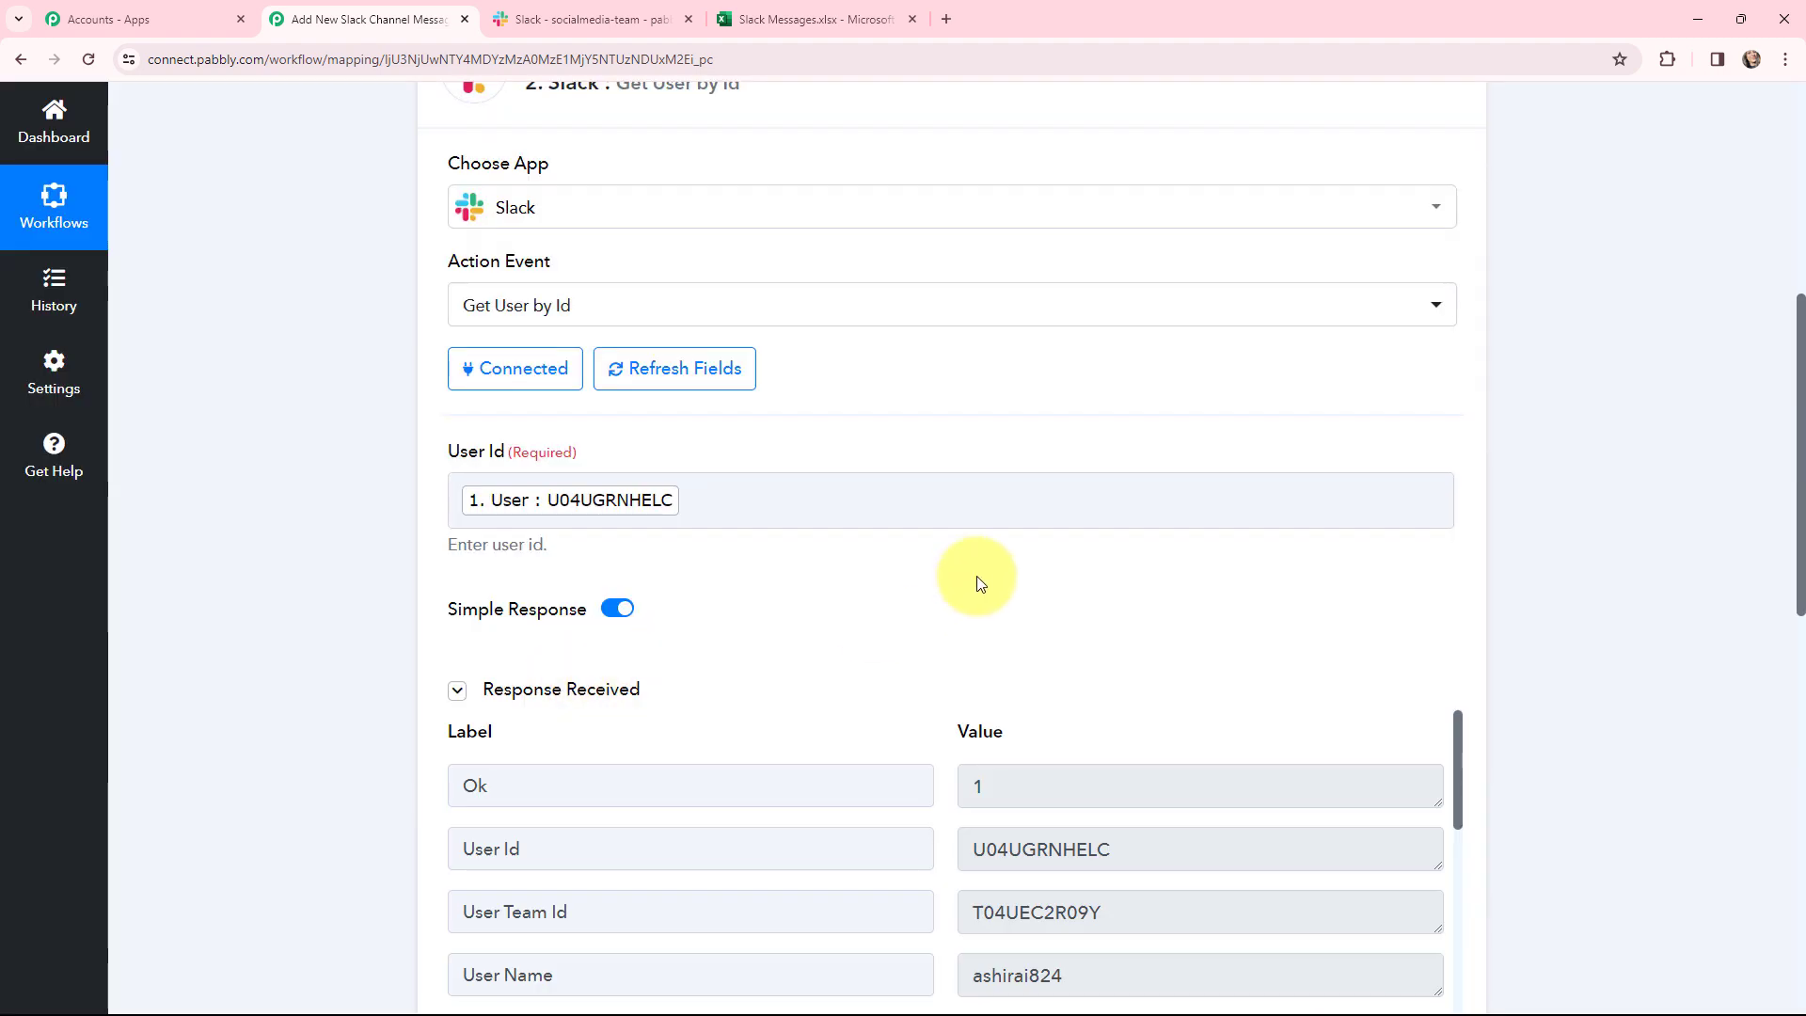
scroll(974, 575, "down", 4)
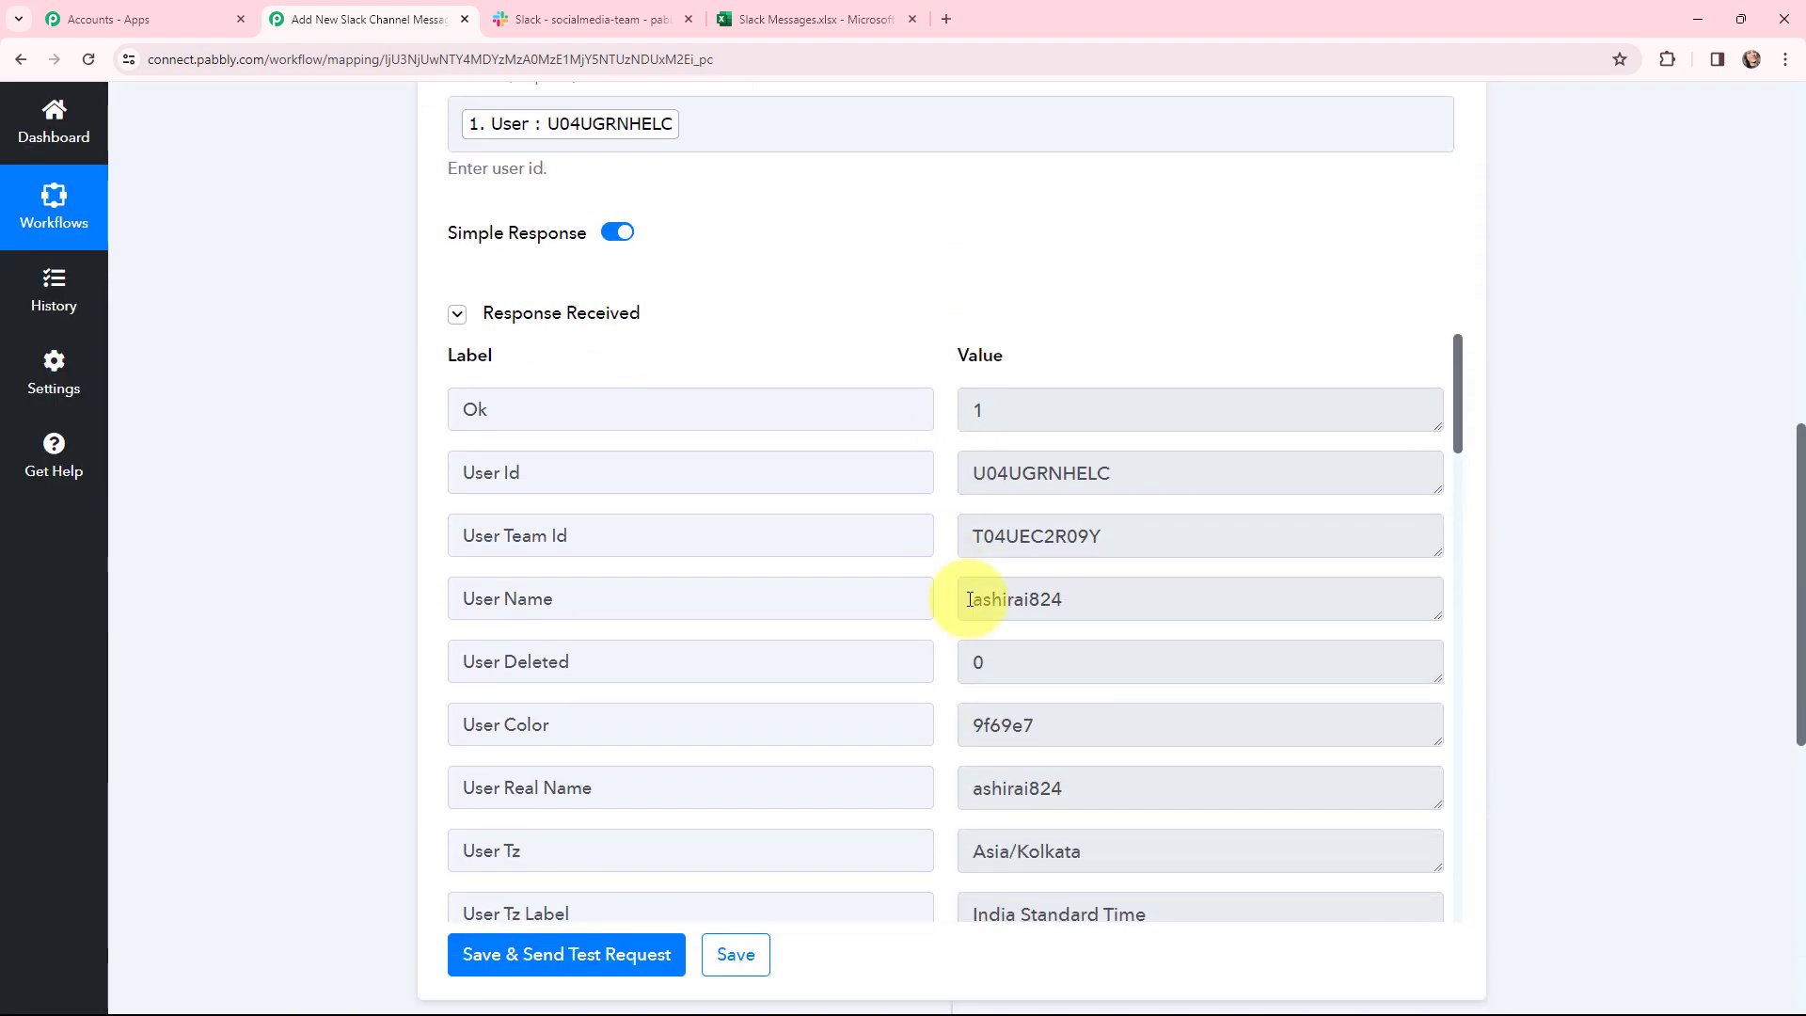
left_click(1068, 602)
left_click_drag(1064, 600, 970, 597)
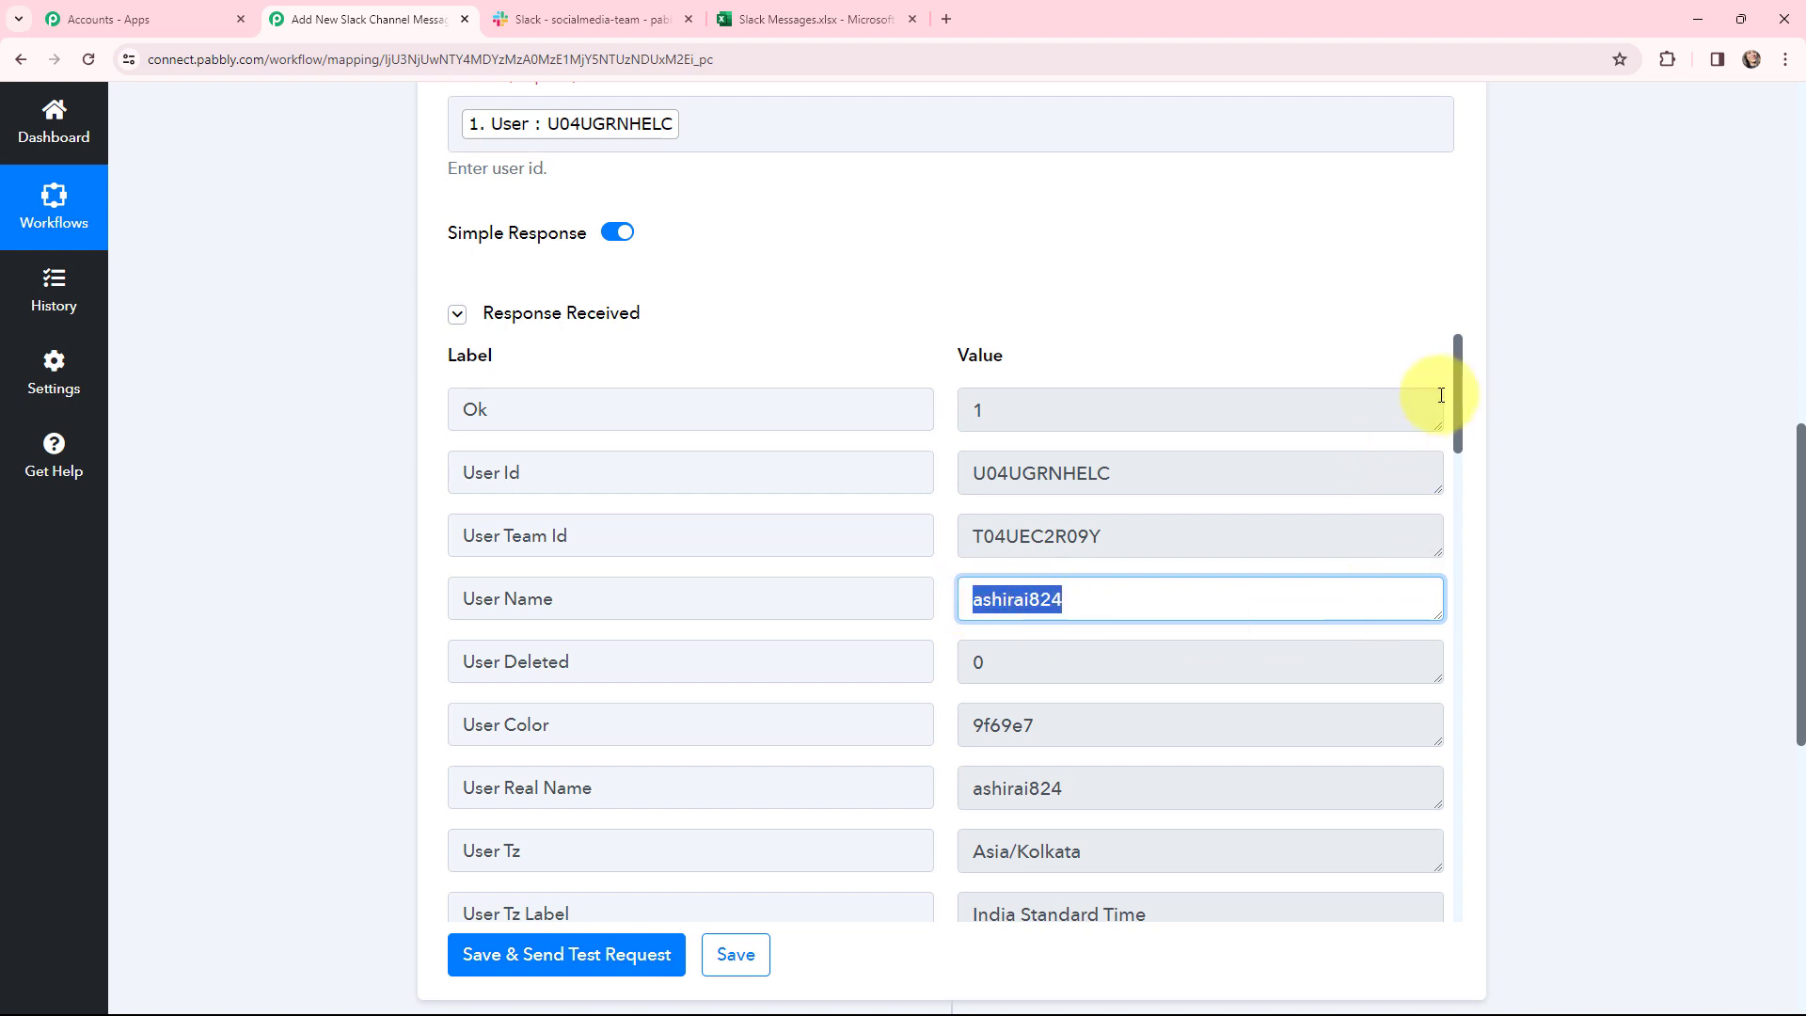
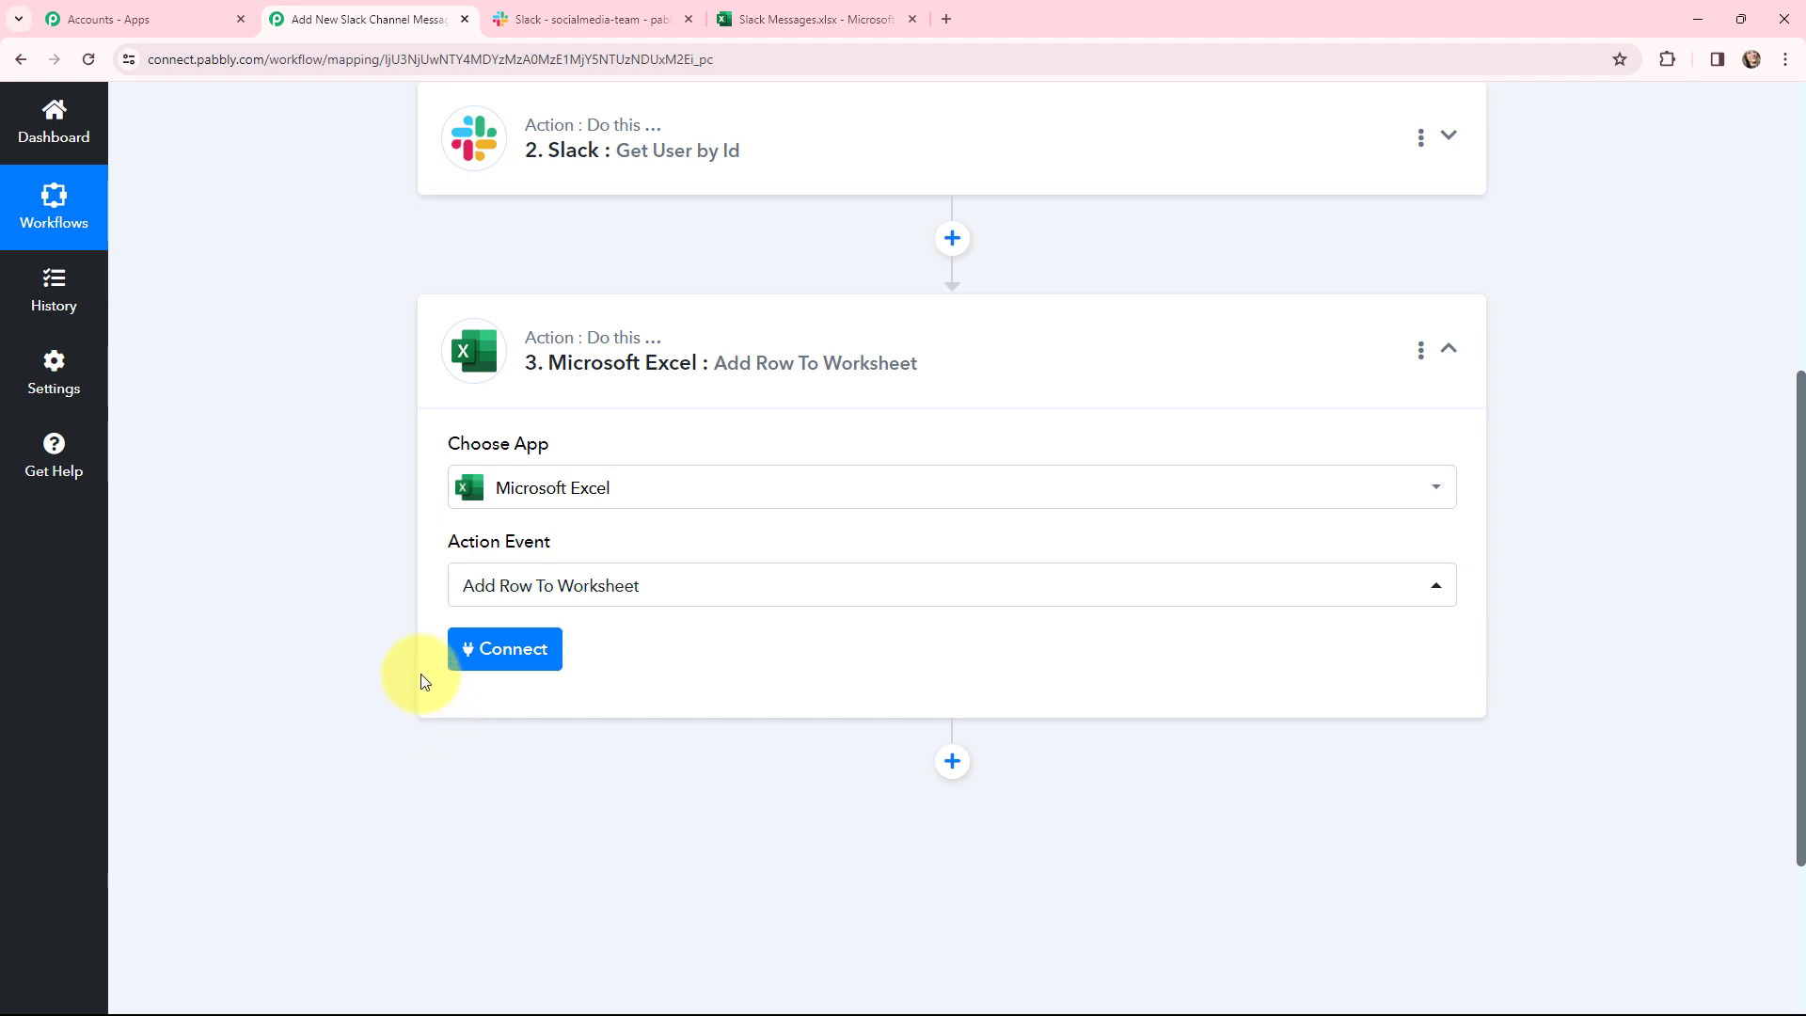
- Authorize a new Microsoft Excel connection for the Add Row To Worksheet action
left_click(509, 648)
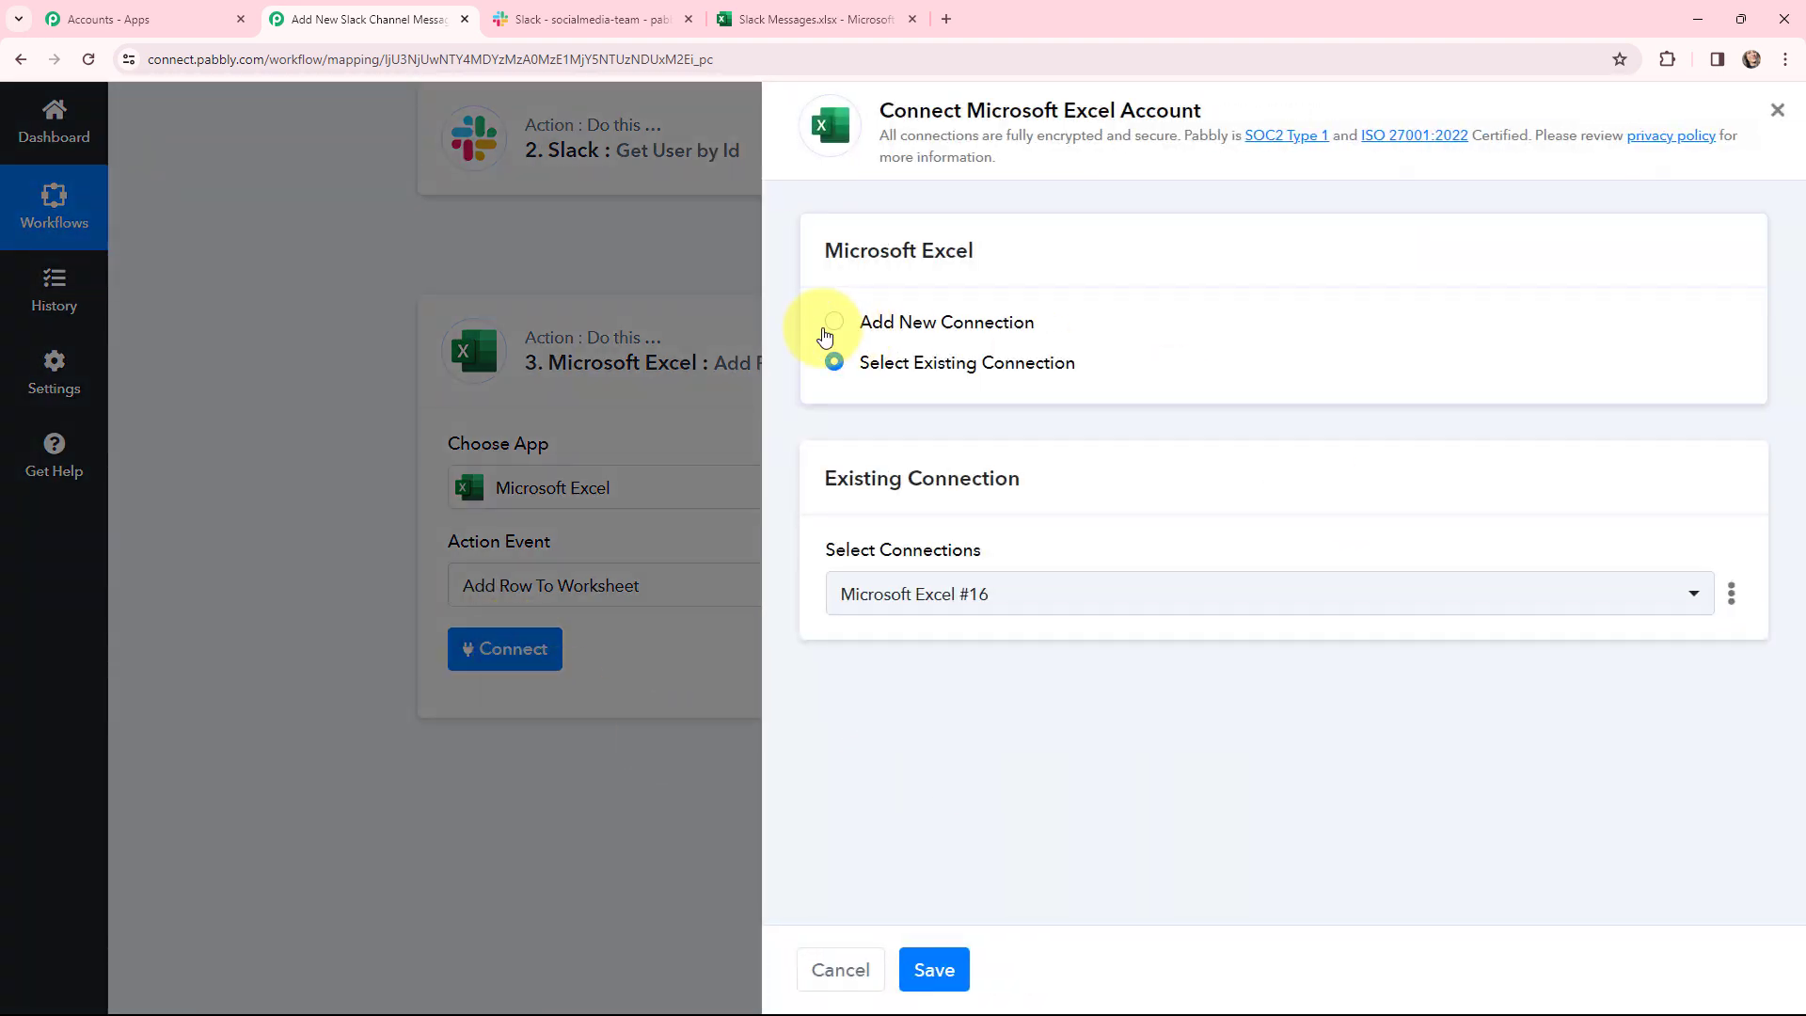
left_click(832, 329)
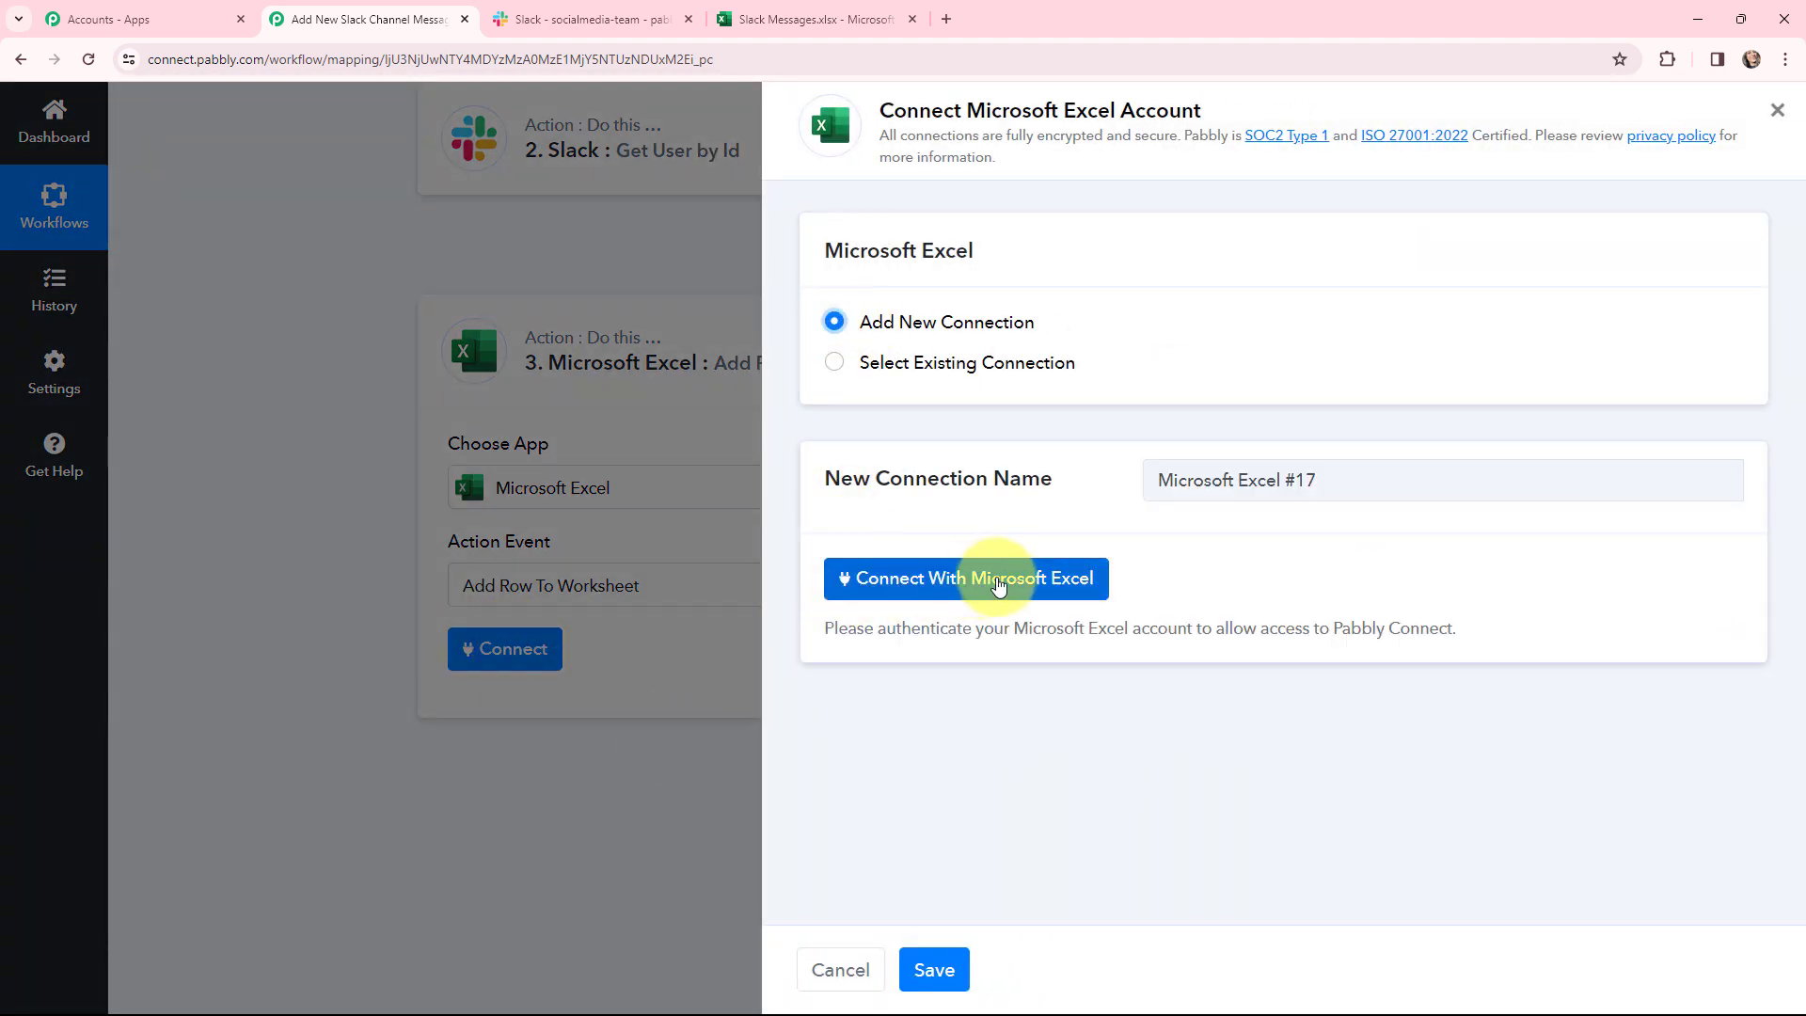
left_click(939, 581)
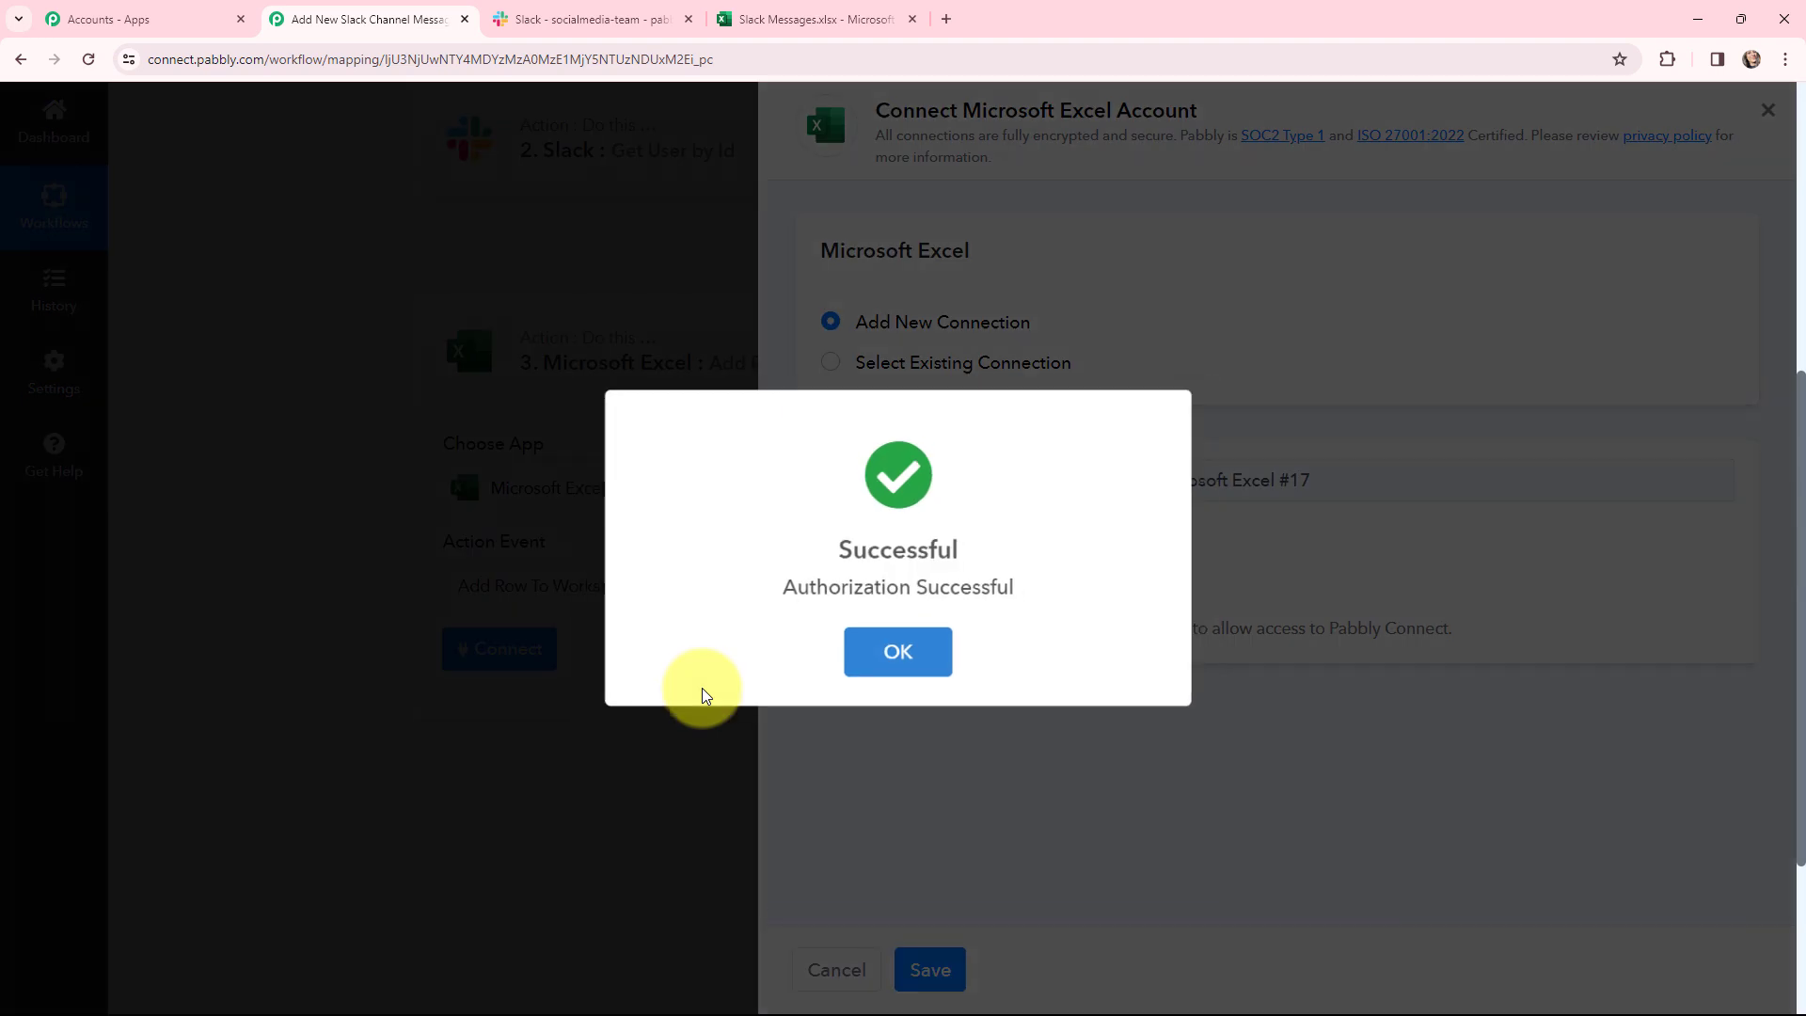
left_click(898, 652)
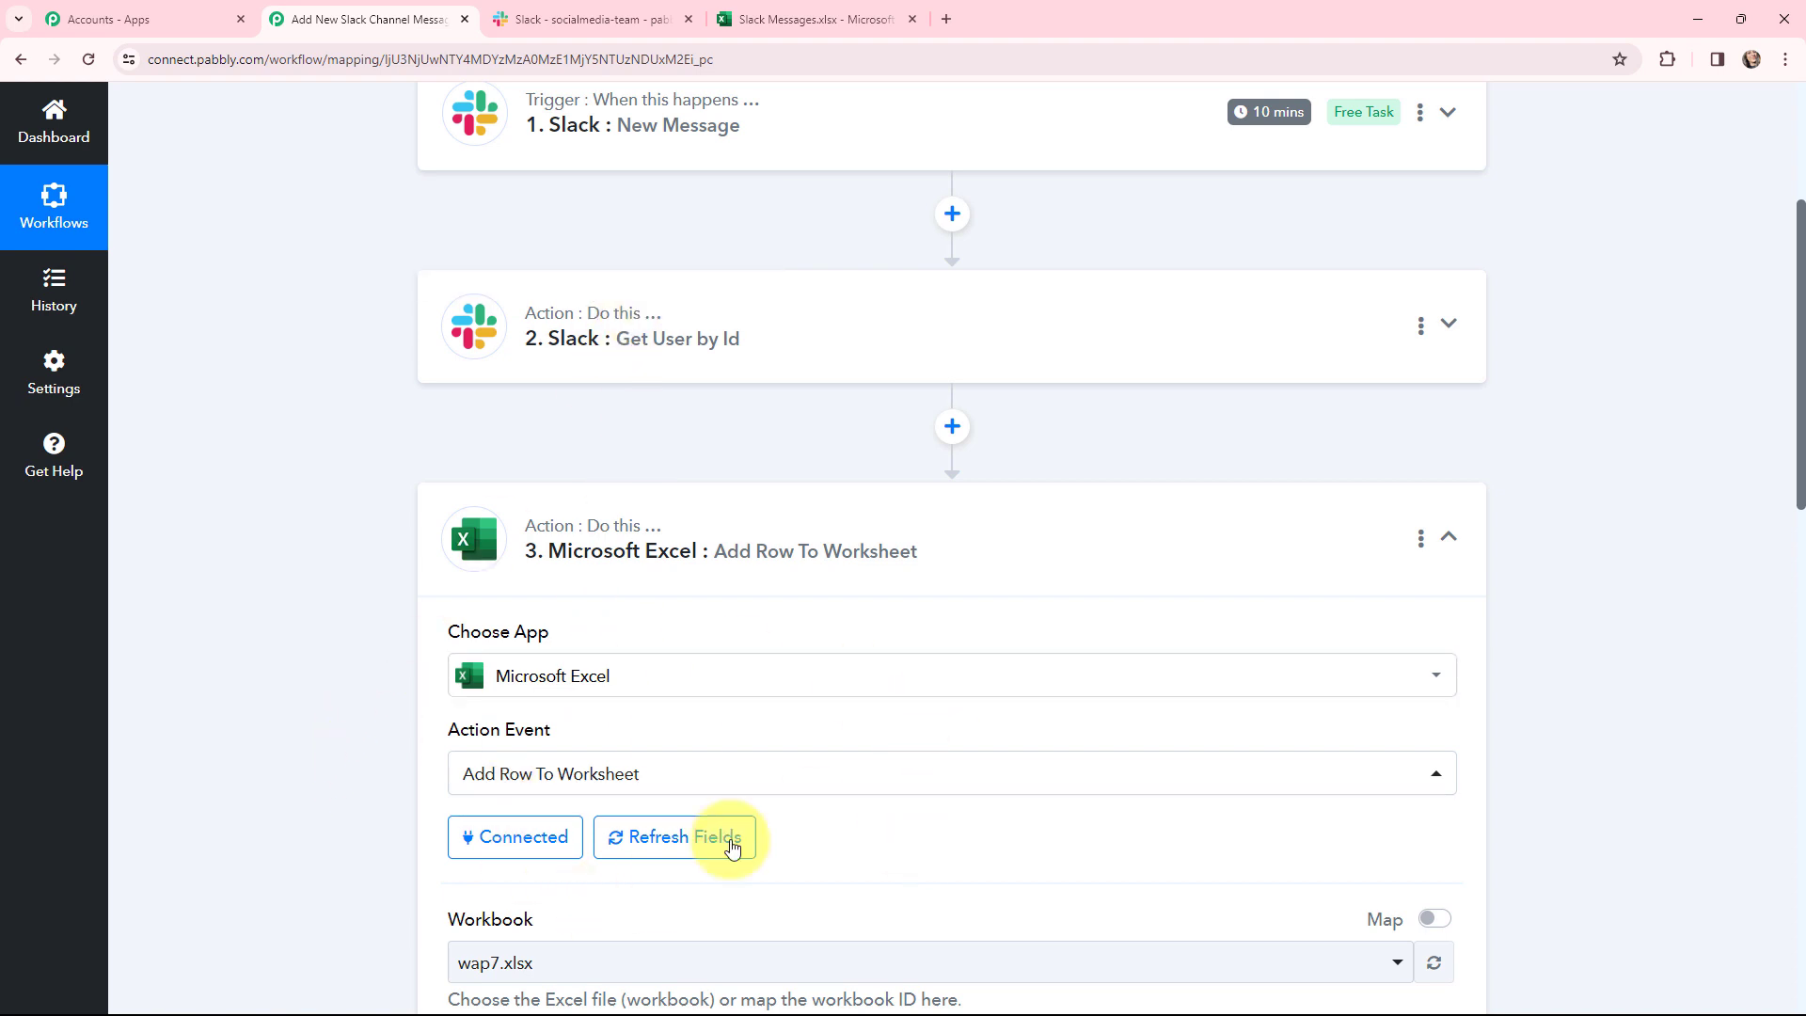
- Check the column headers in the Slack Messages spreadsheet and select Slack Messages.xlsx as the workbook for the Add Row To Worksheet action
left_click(831, 10)
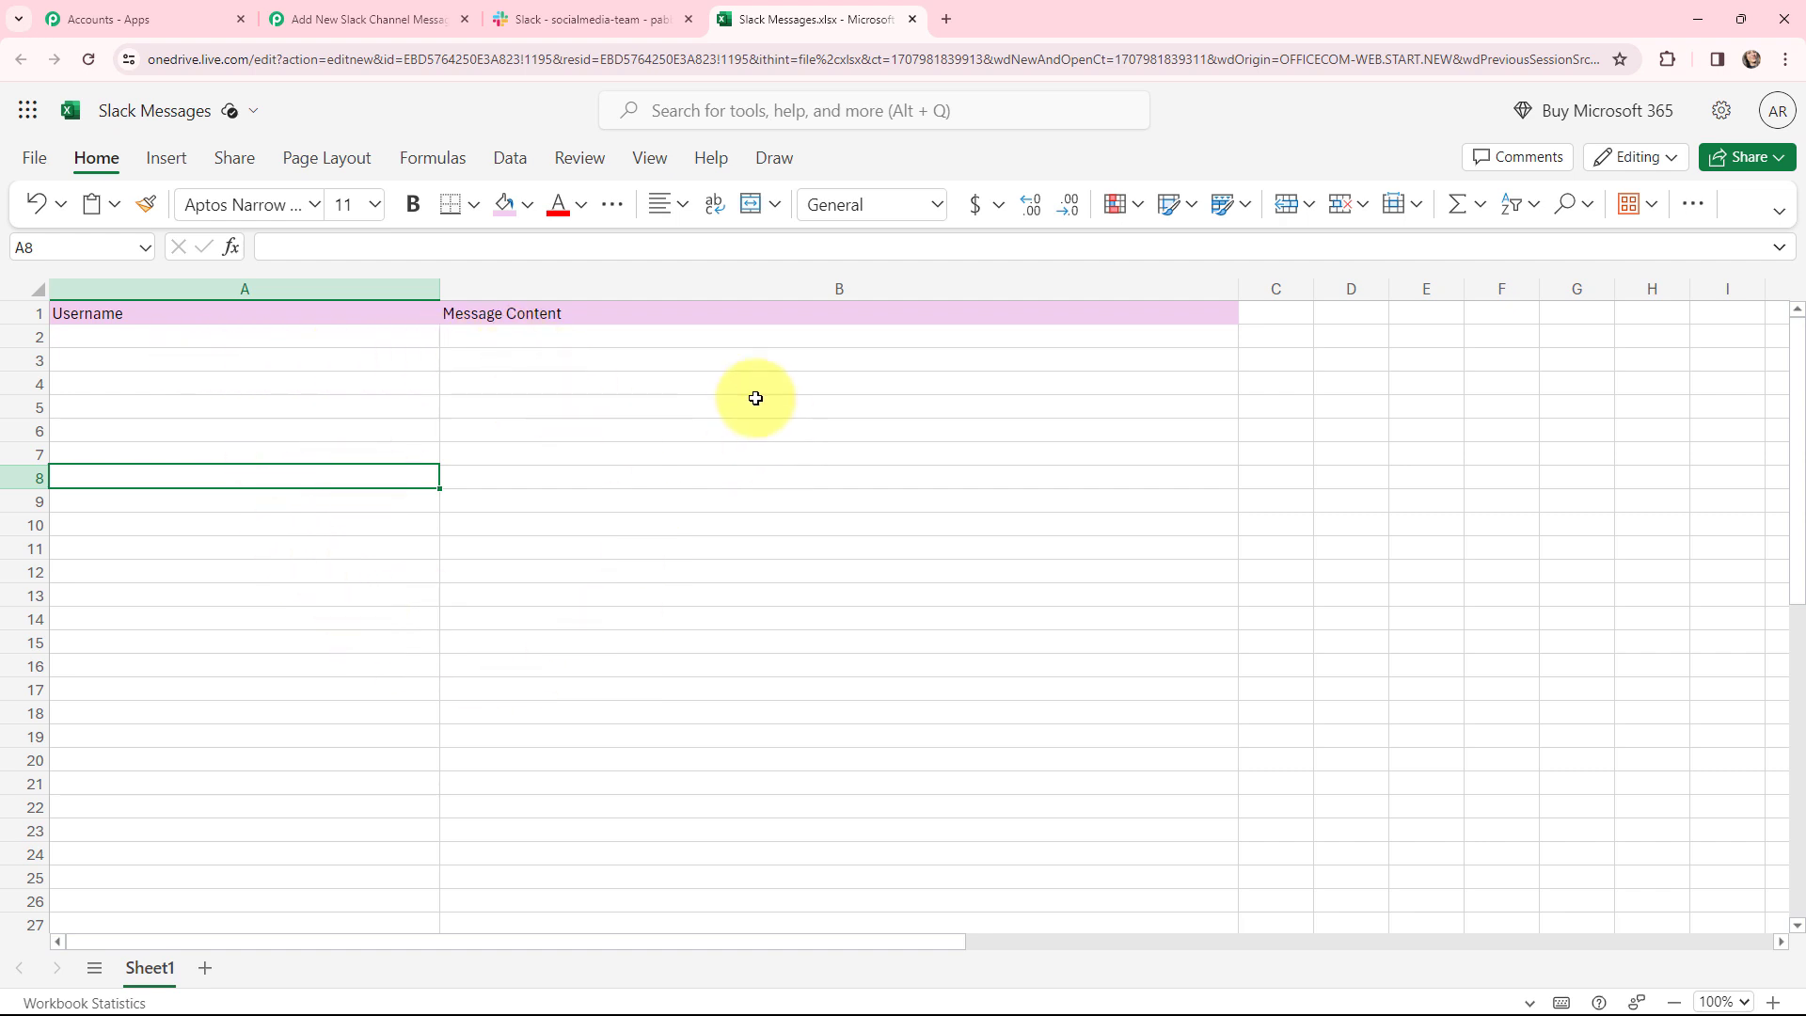
left_click(364, 19)
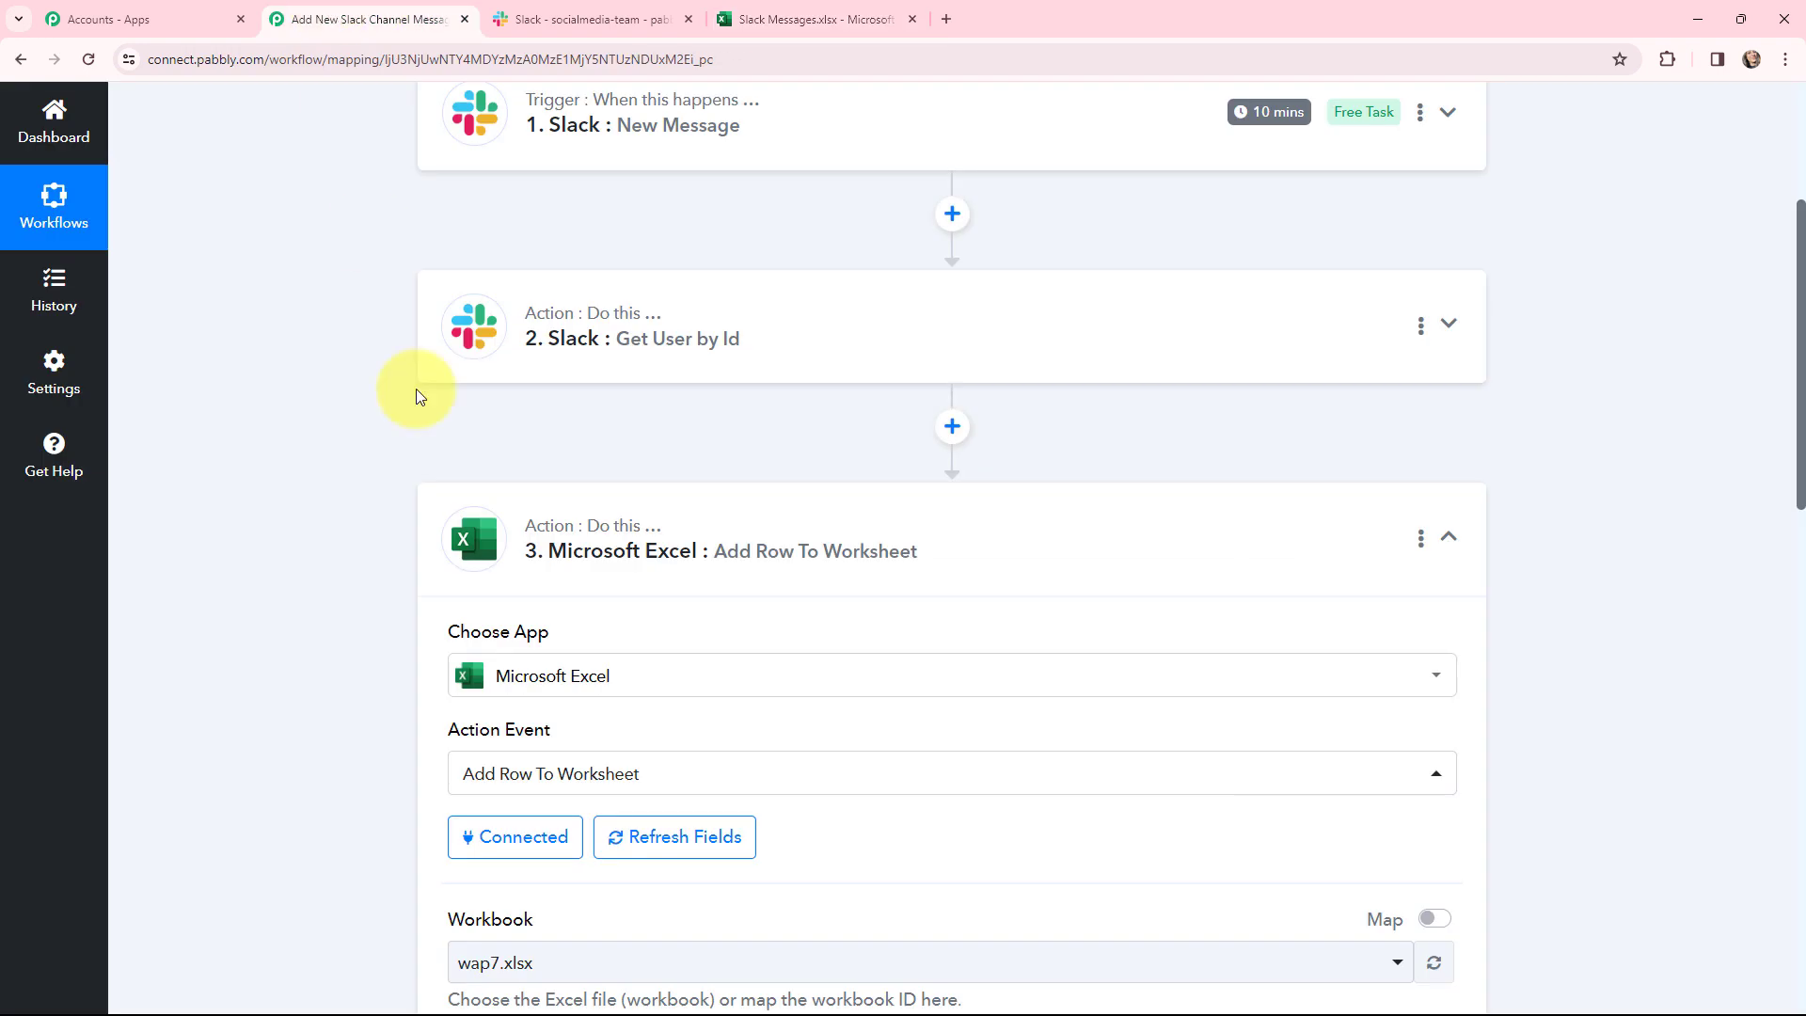
left_click(569, 963)
type("sla")
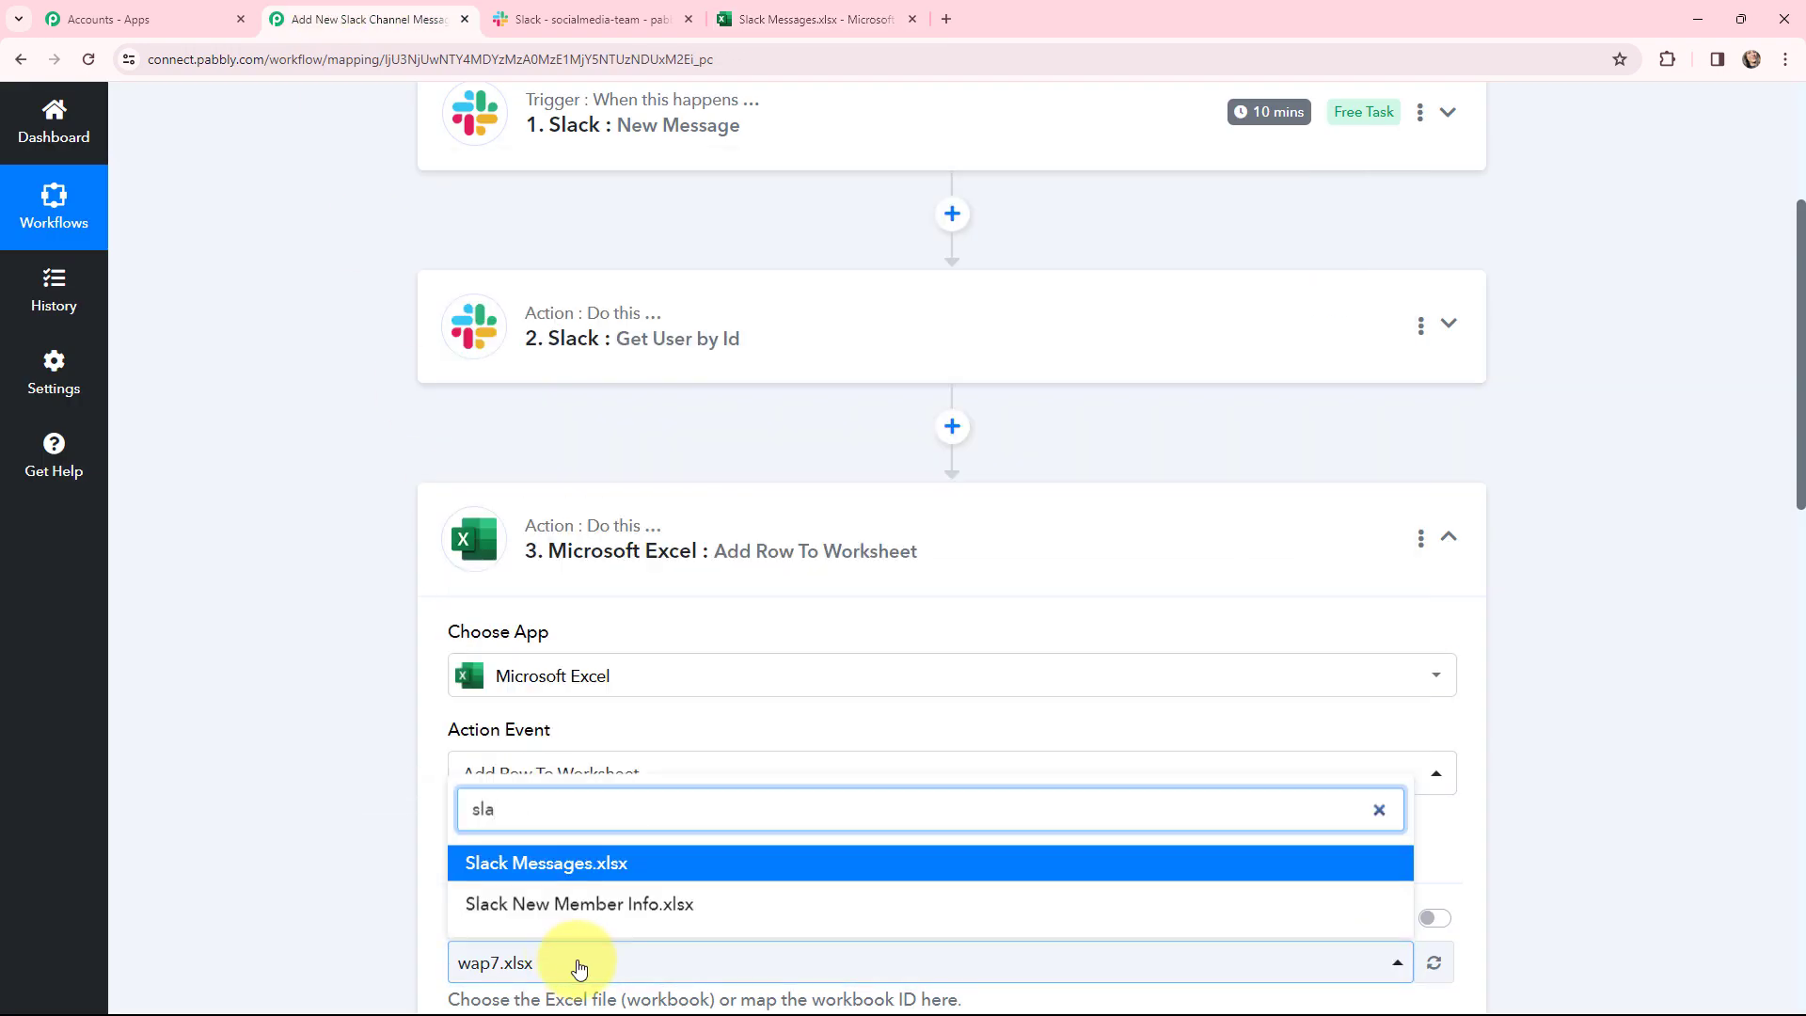
left_click(593, 860)
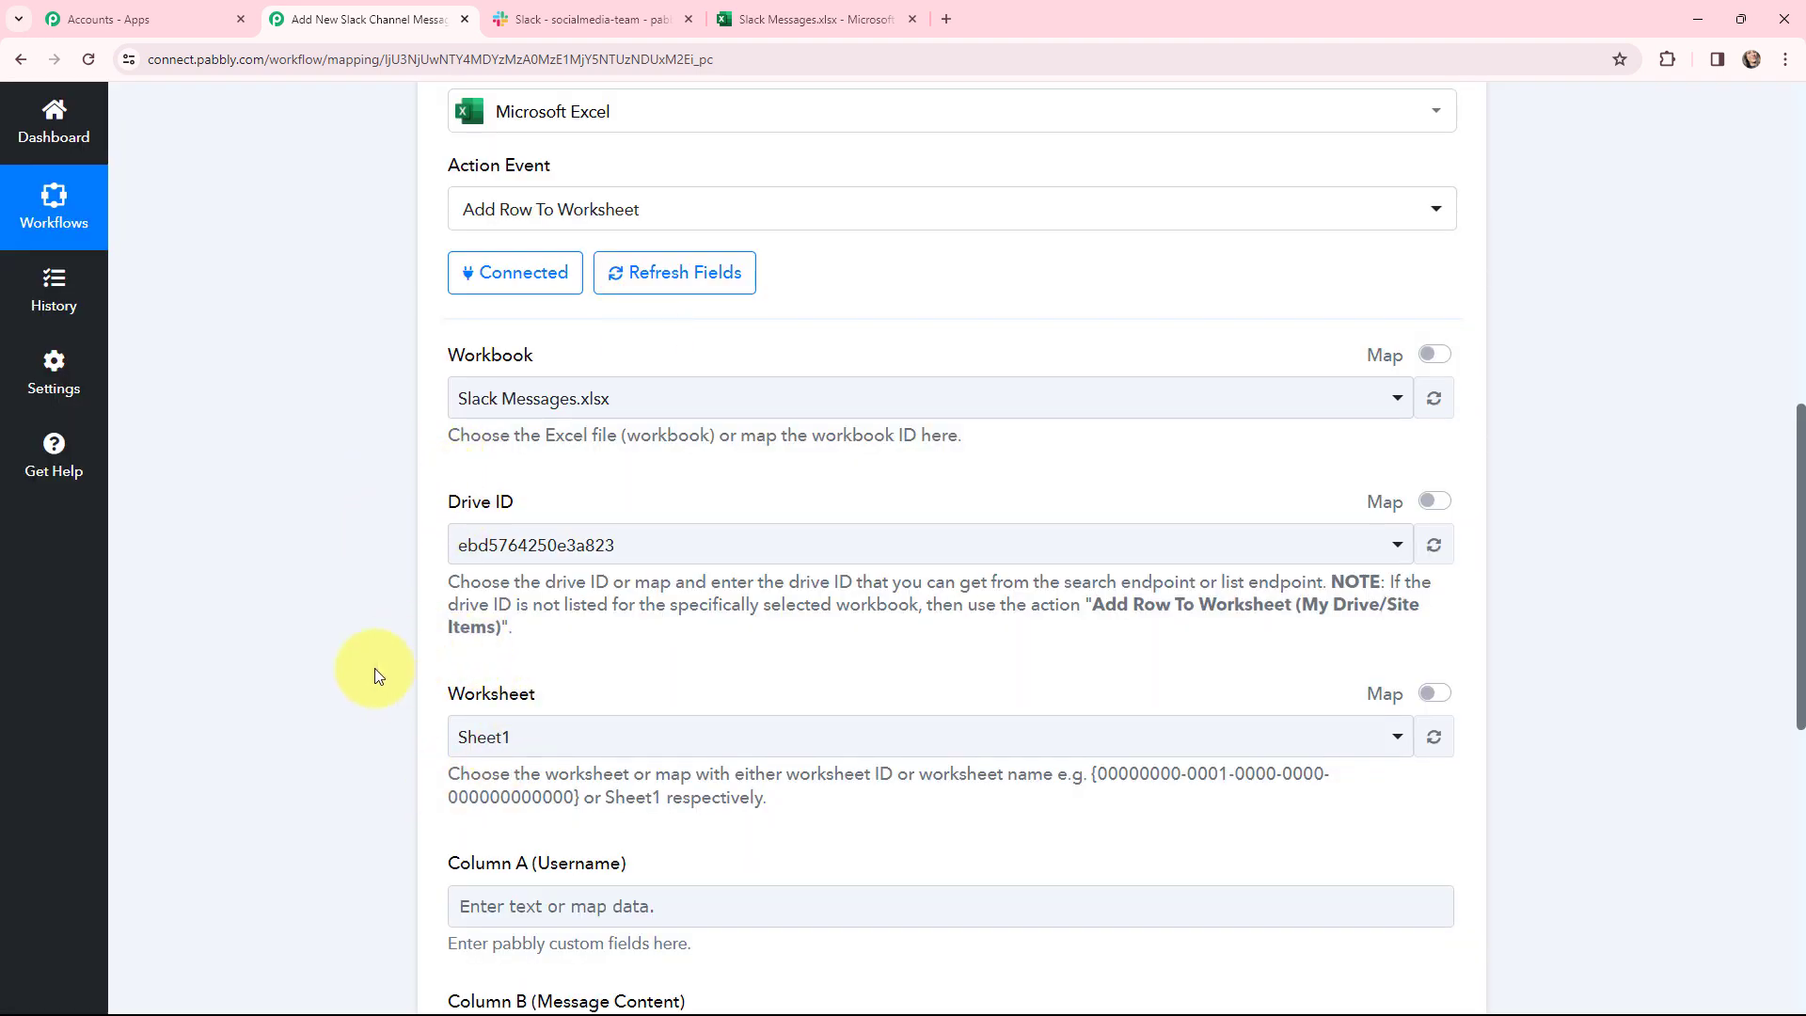
- Map Column A (Username) to the User Name value from the Slack Get User by Id action
scroll(392, 598, "down", 3)
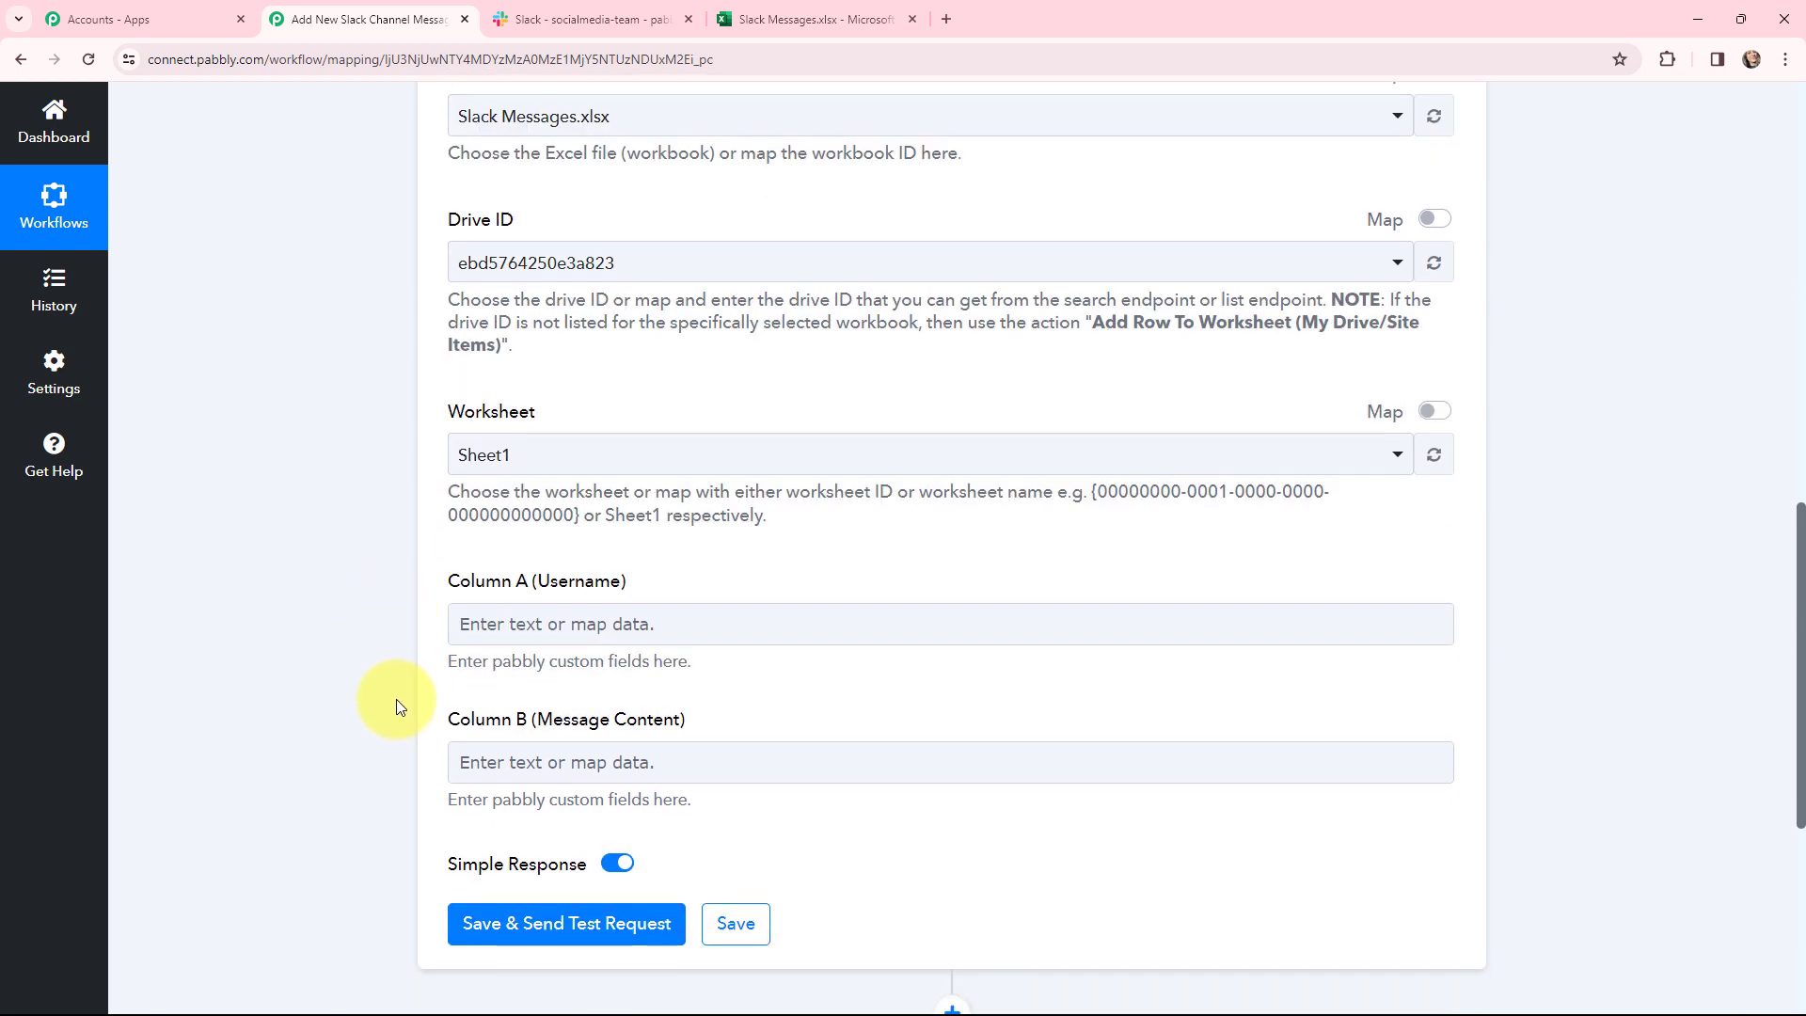
left_click(596, 624)
left_click(663, 867)
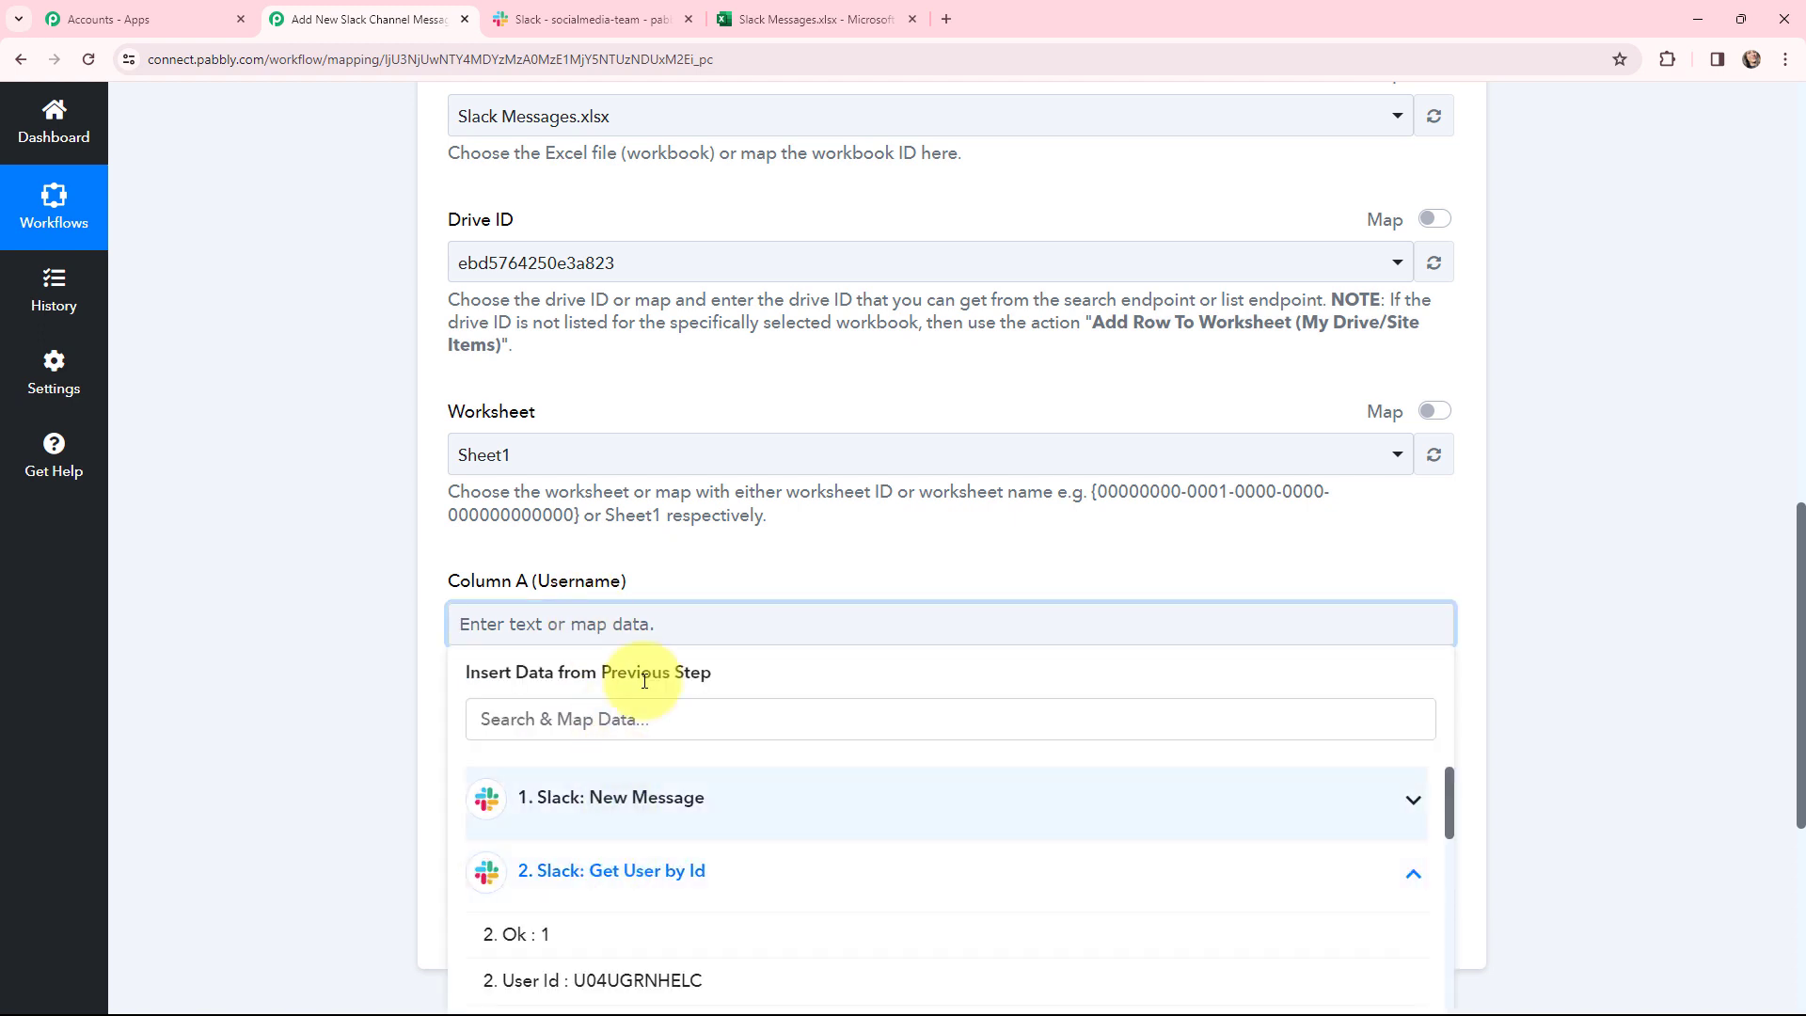
scroll(655, 473, "down", 2)
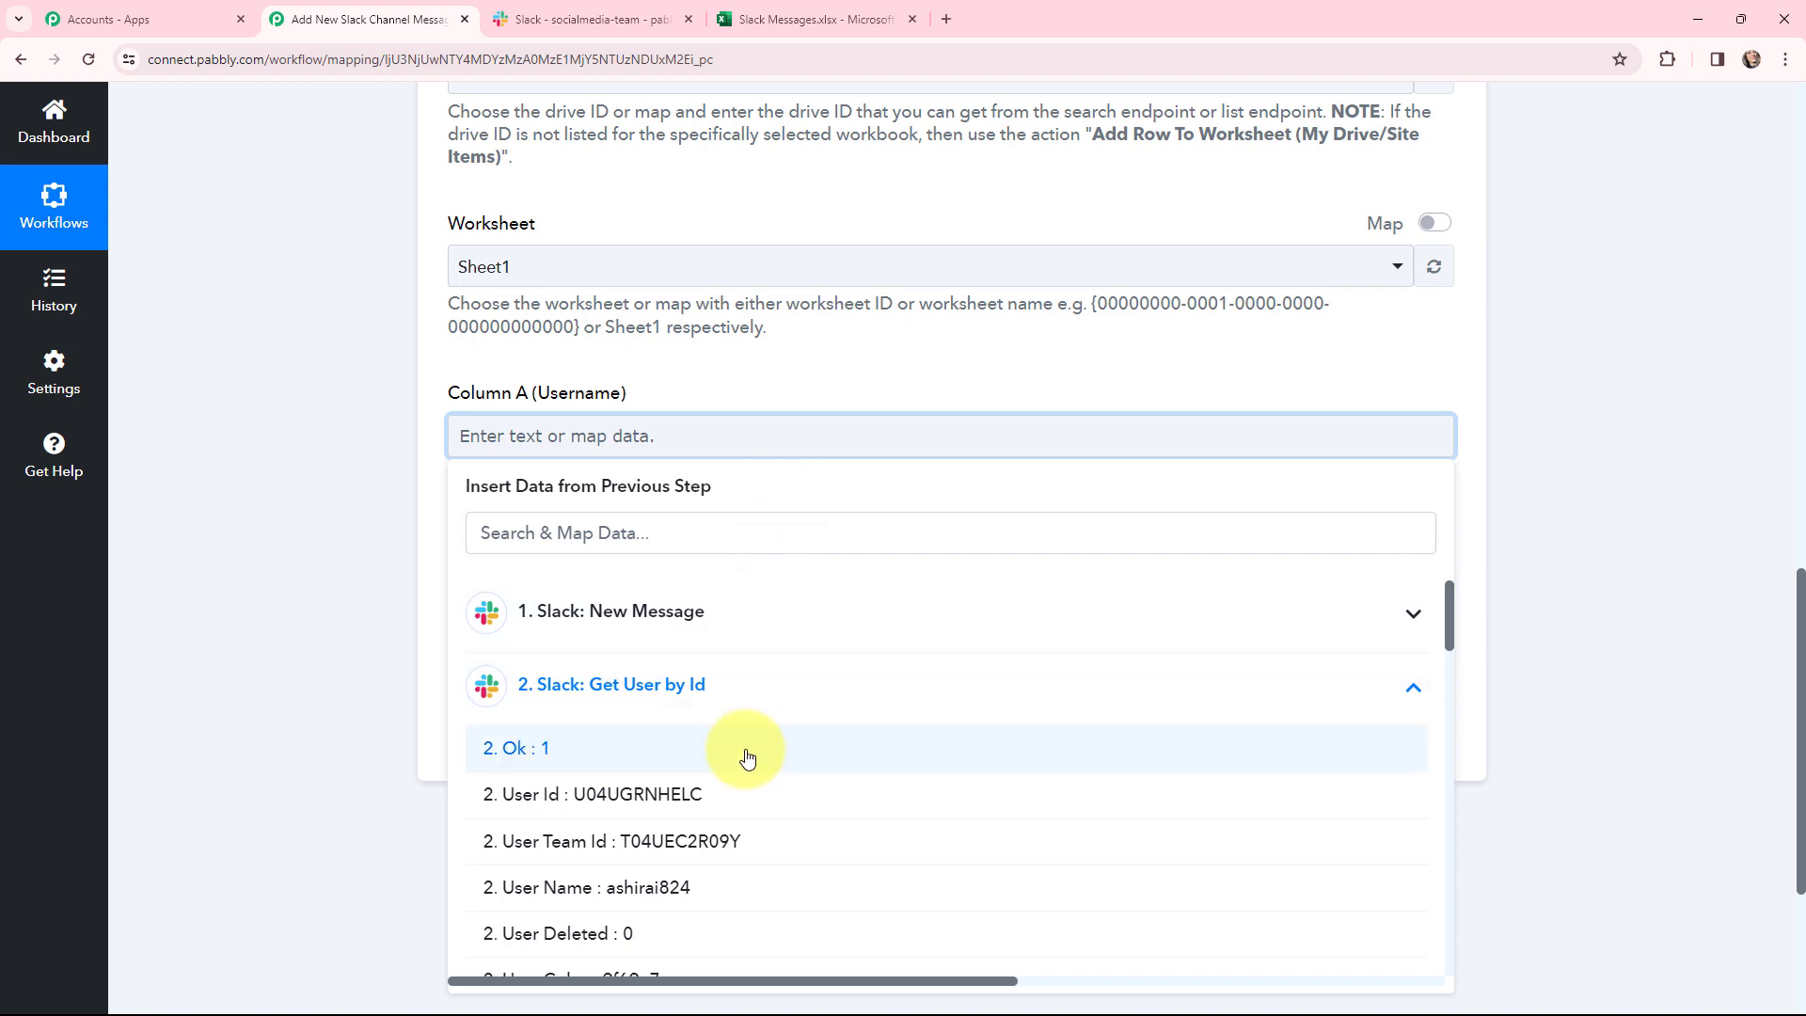
left_click(677, 886)
left_click(444, 568)
- Map Column B (Message Content) to the Text value from the Slack New Message trigger
left_click(527, 588)
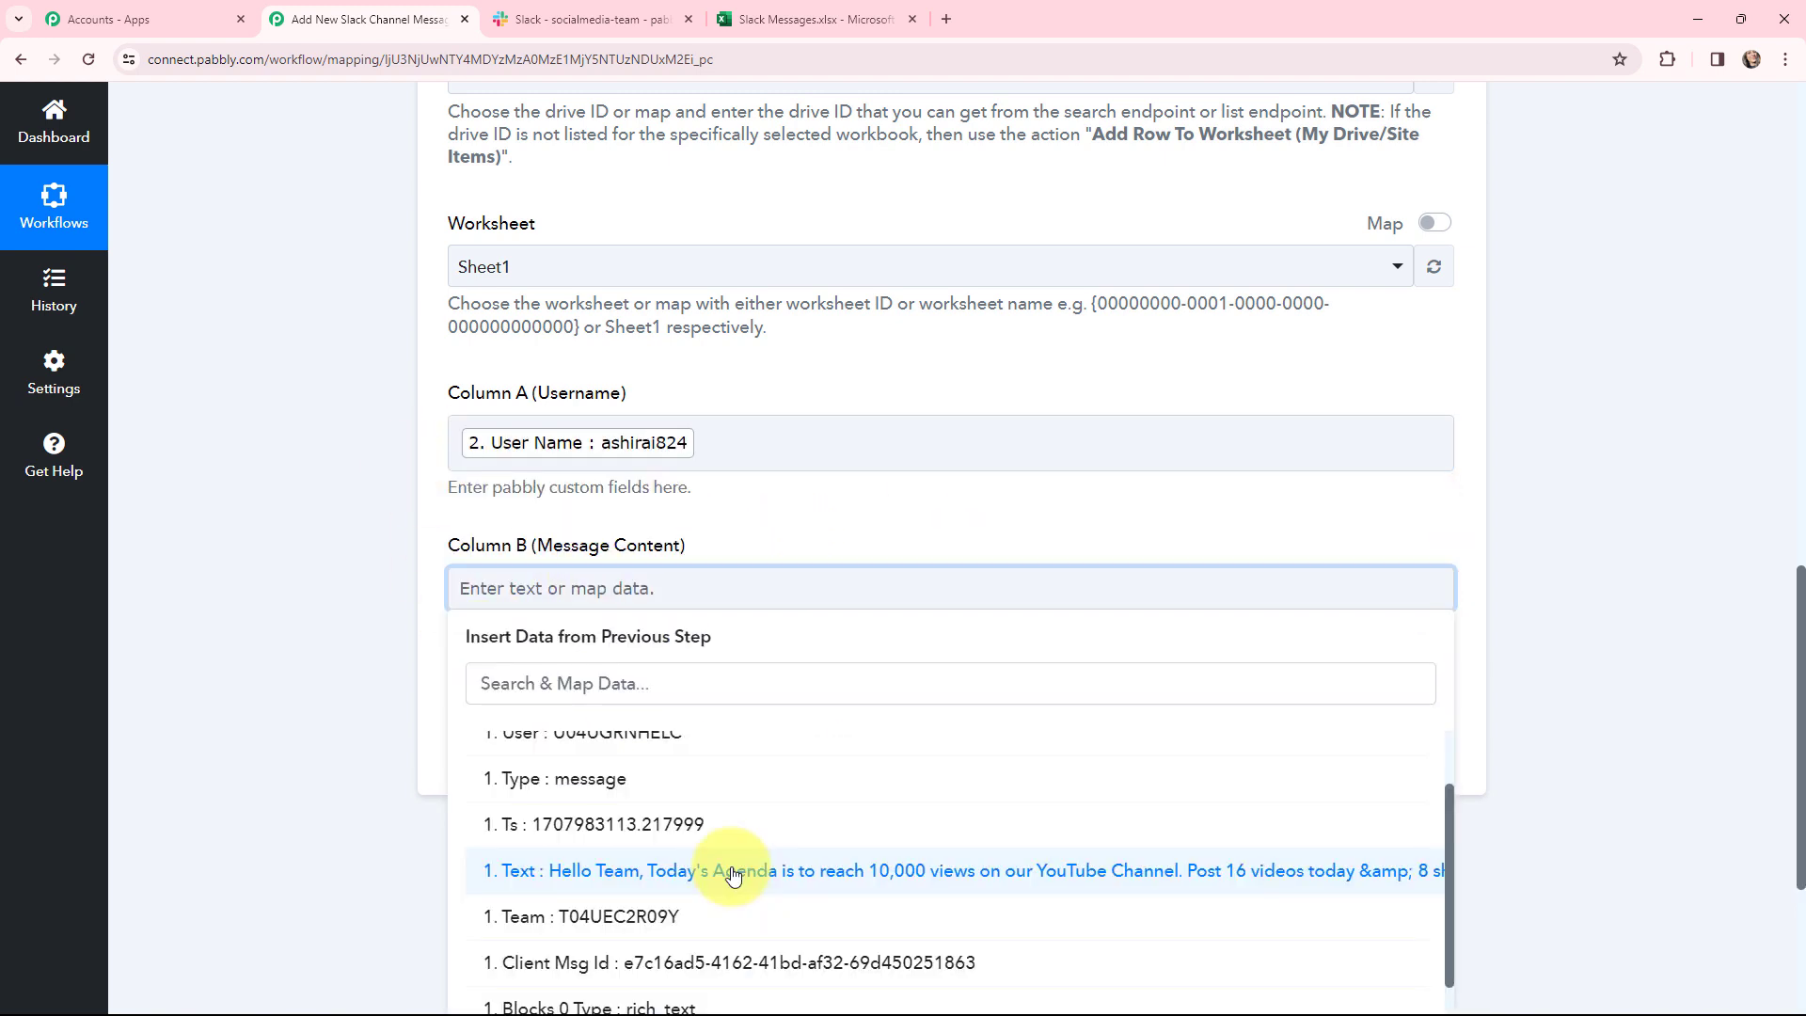
left_click(706, 754)
left_click(413, 549)
scroll(380, 578, "up", 2)
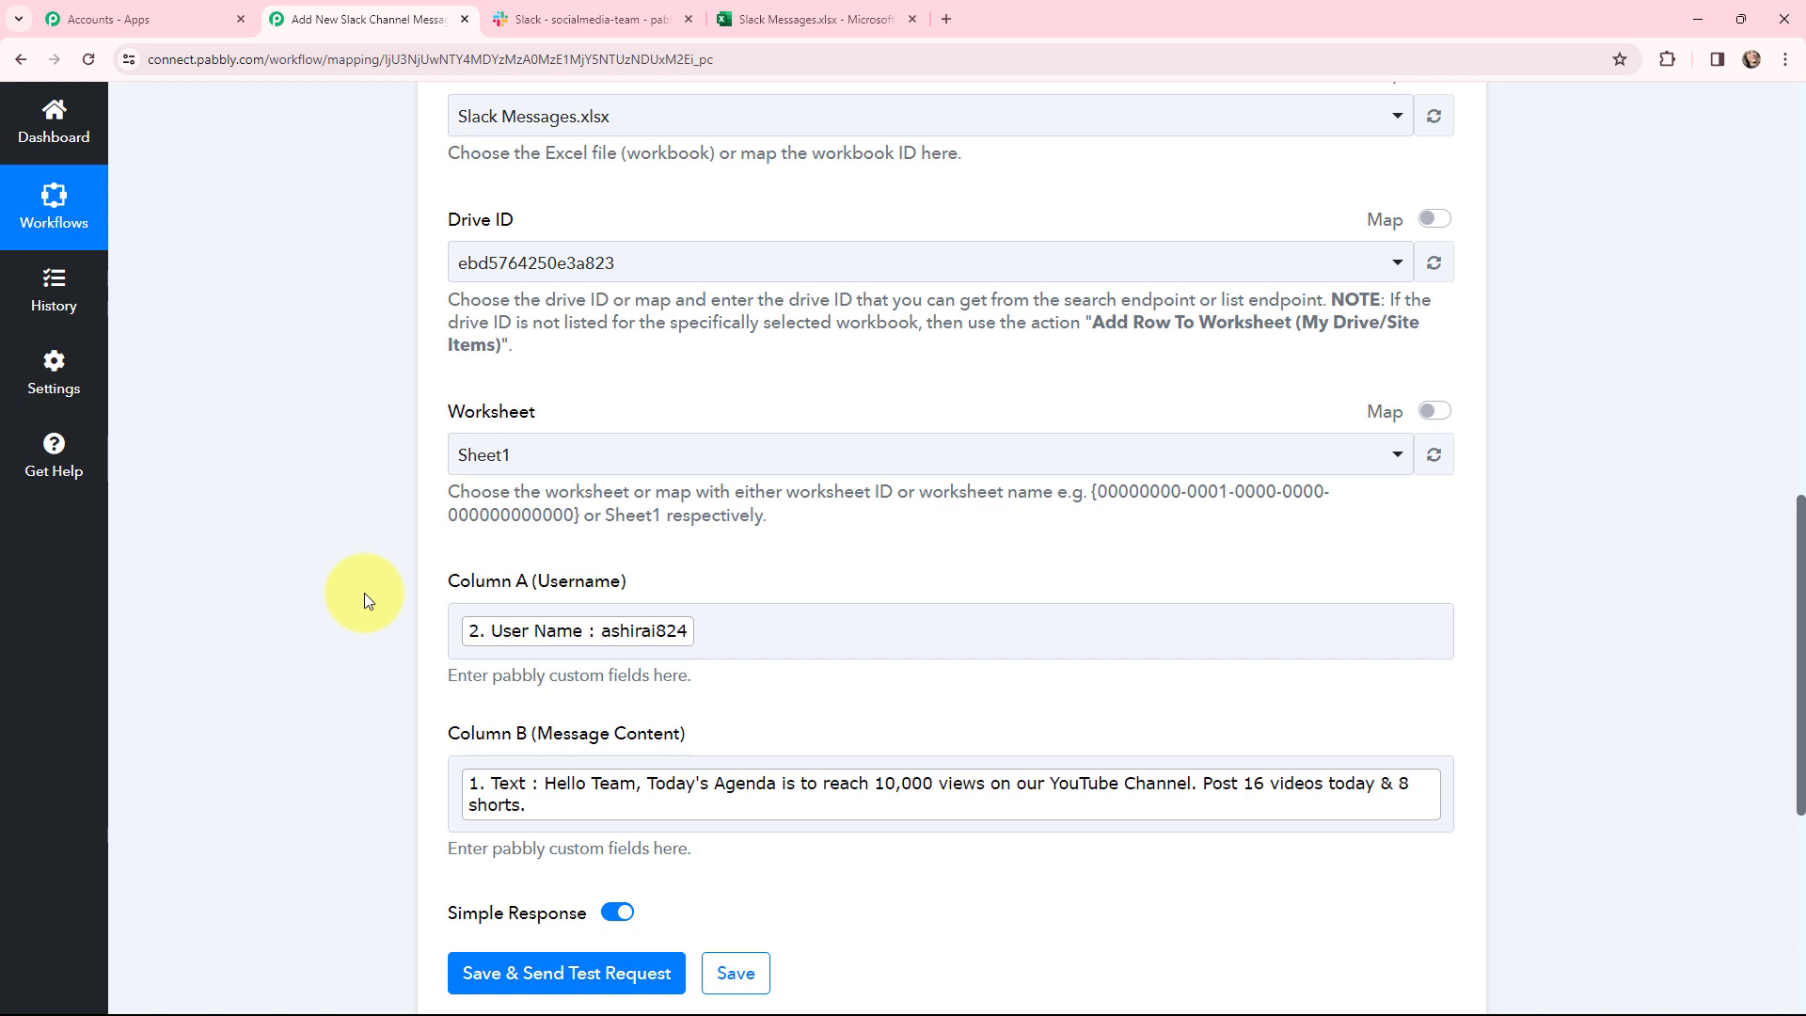
- Save the Add Row To Worksheet action with a test request and check the row values in its response
scroll(364, 592, "down", 3)
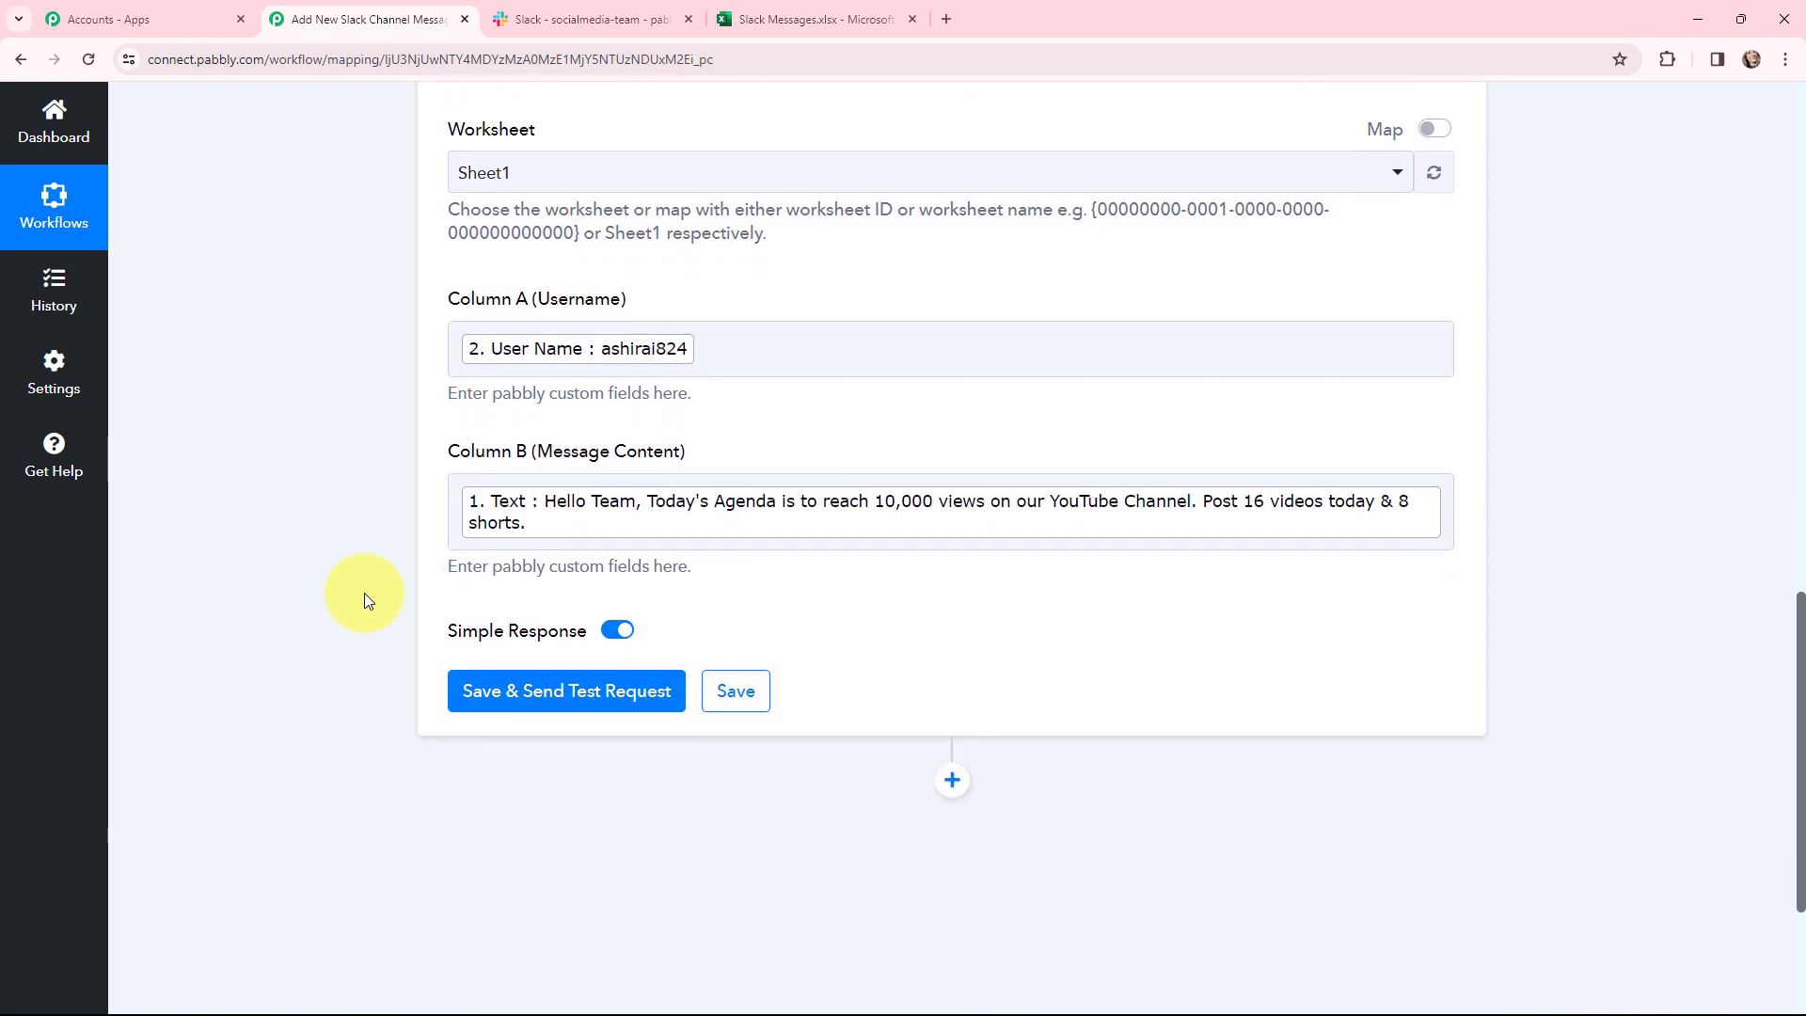
left_click(570, 700)
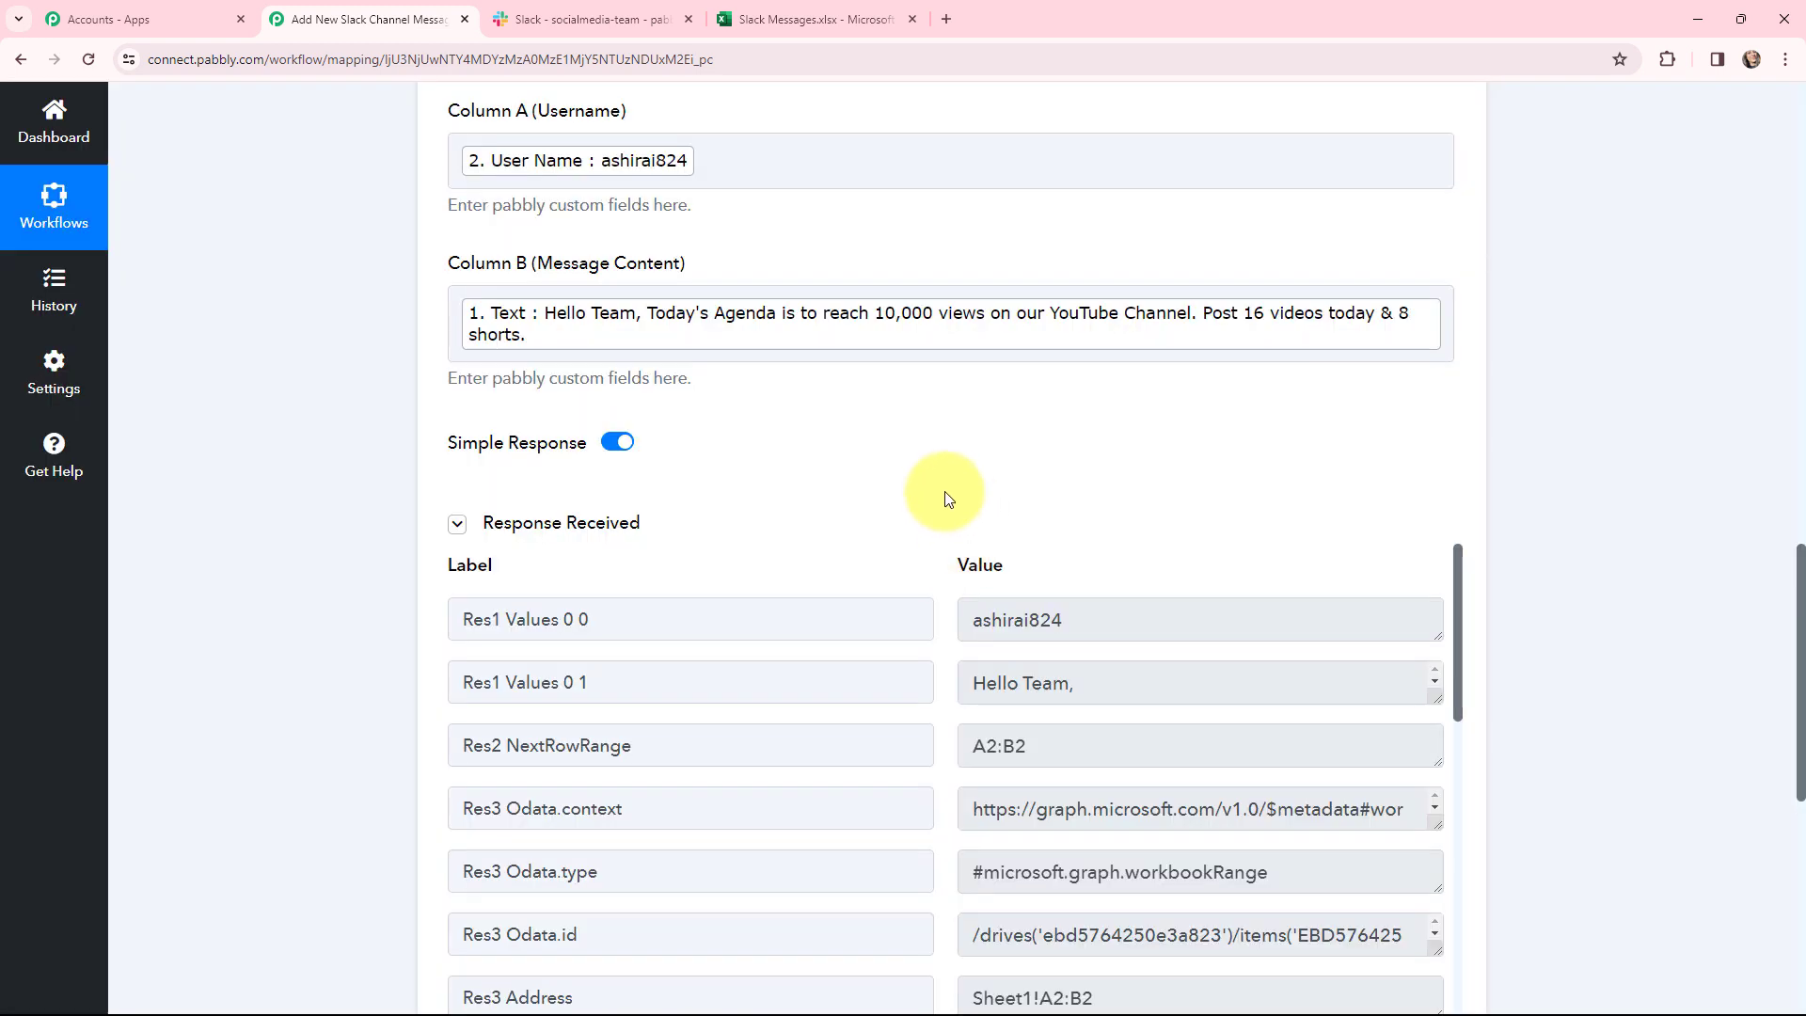
scroll(949, 499, "down", 1)
scroll(944, 493, "down", 1)
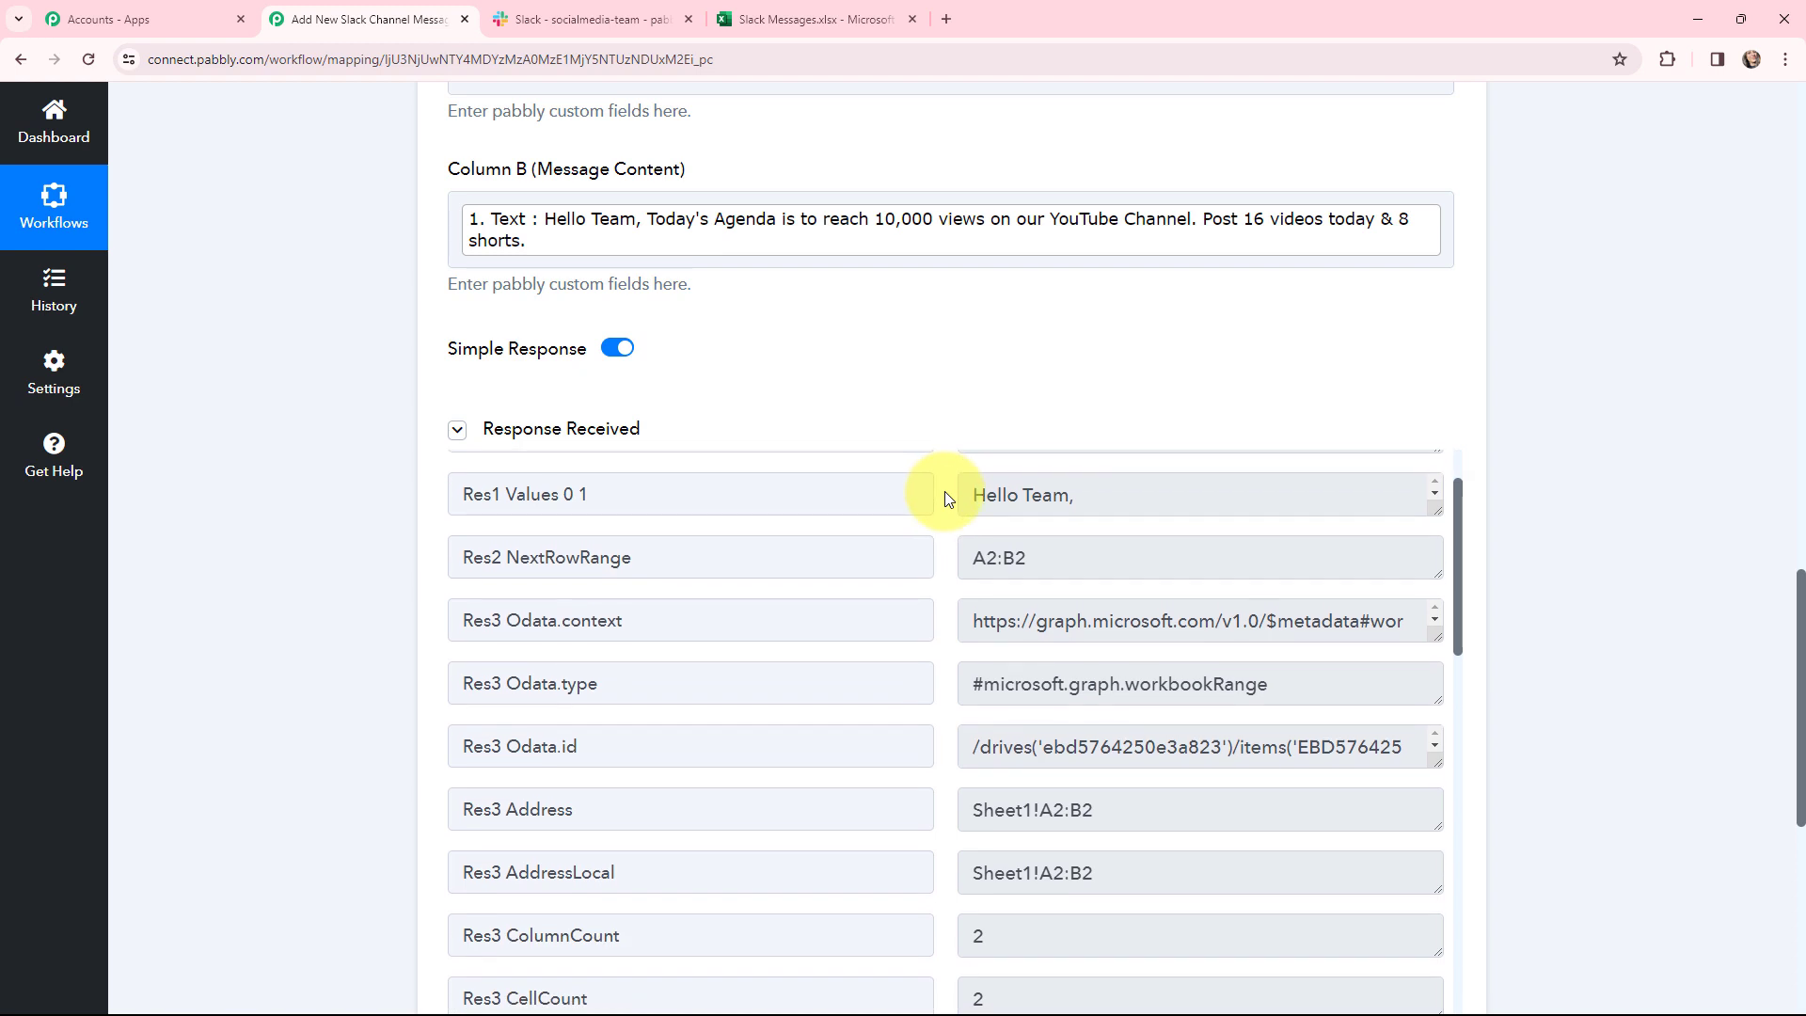
scroll(943, 517, "up", 1)
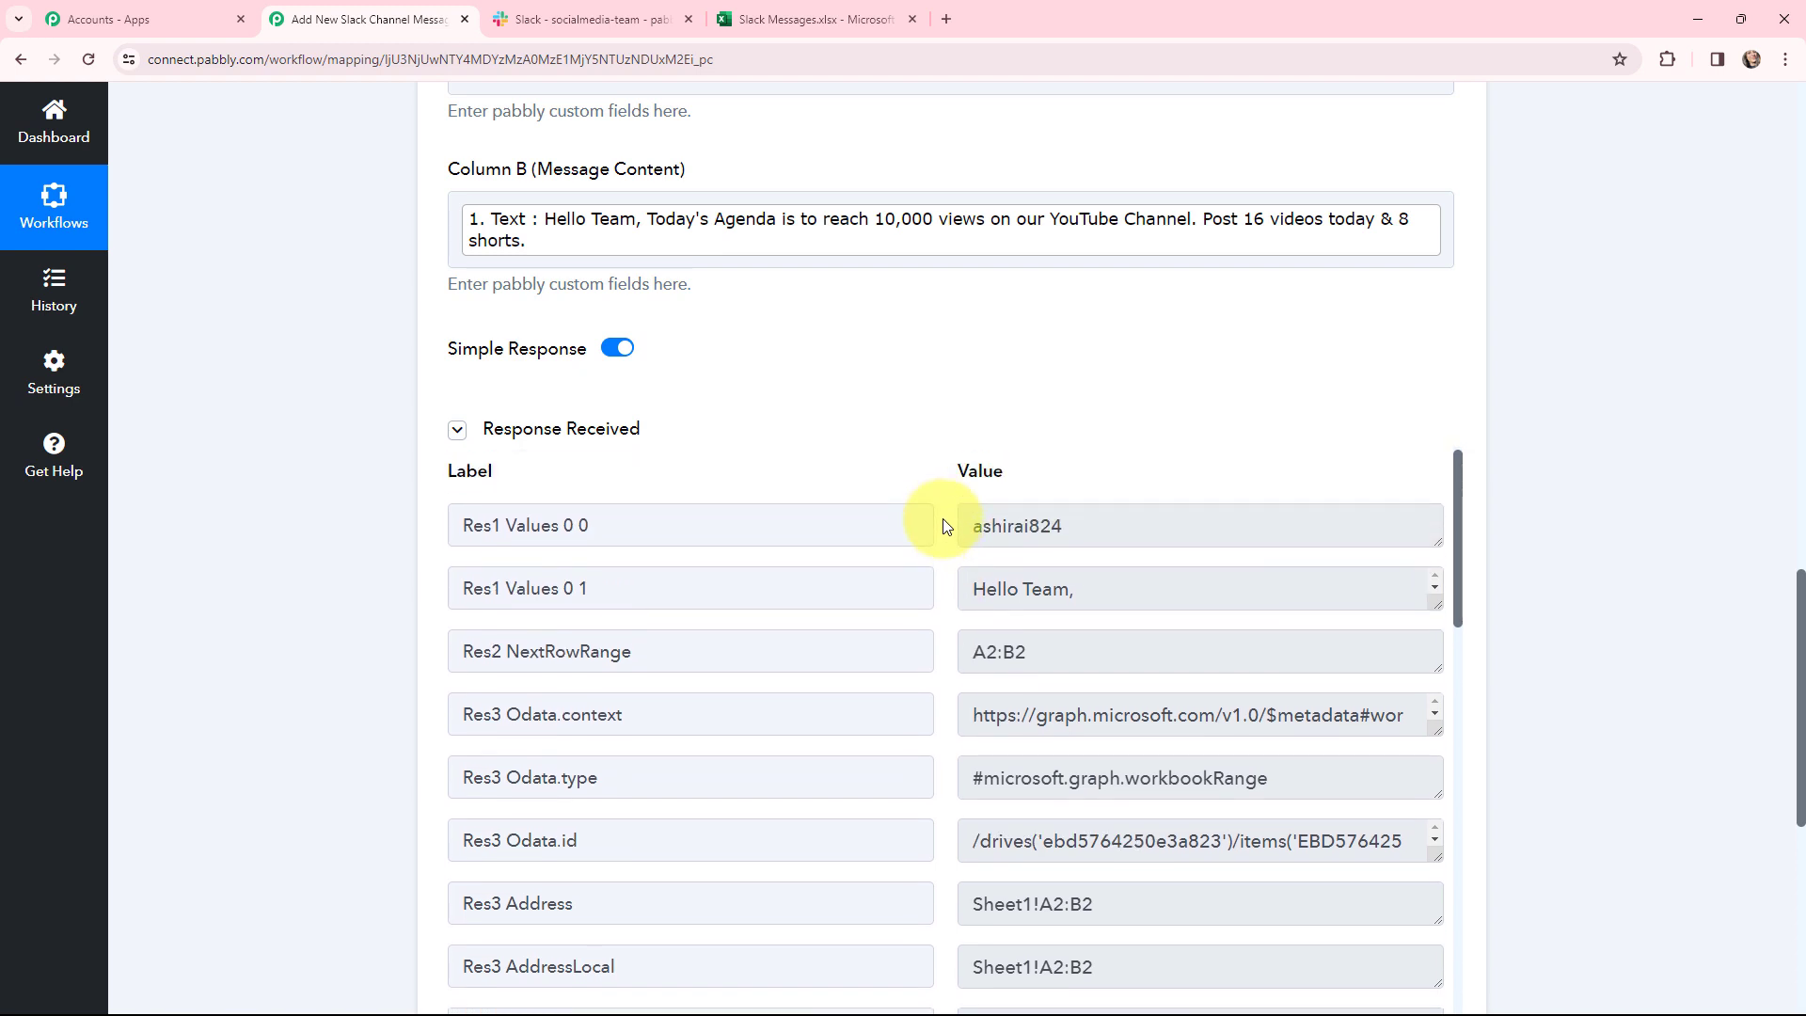